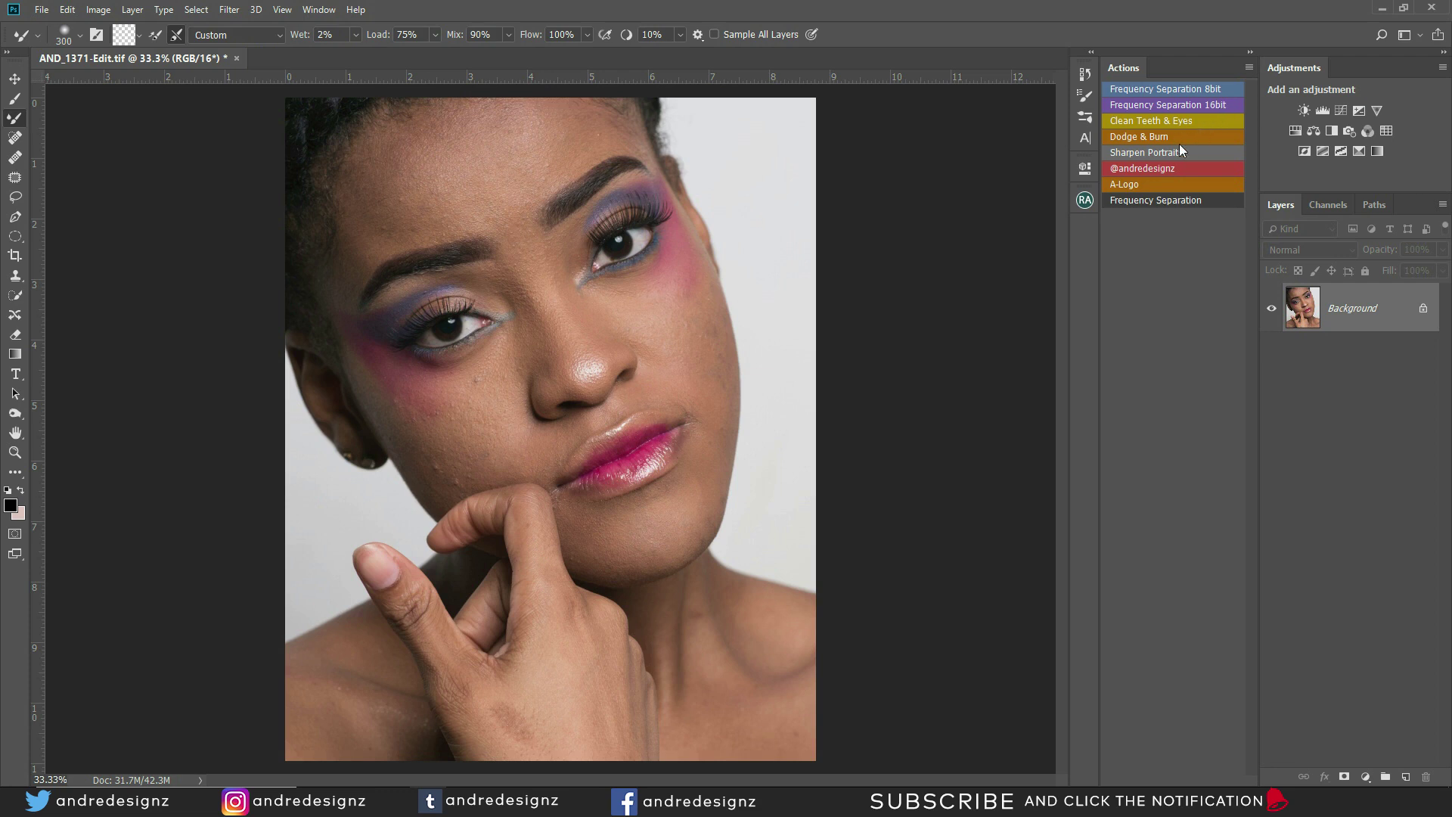
Run the Frequency Separation 16bit action, accepting a Gaussian Blur radius of 10 pixels
left_click(1187, 106)
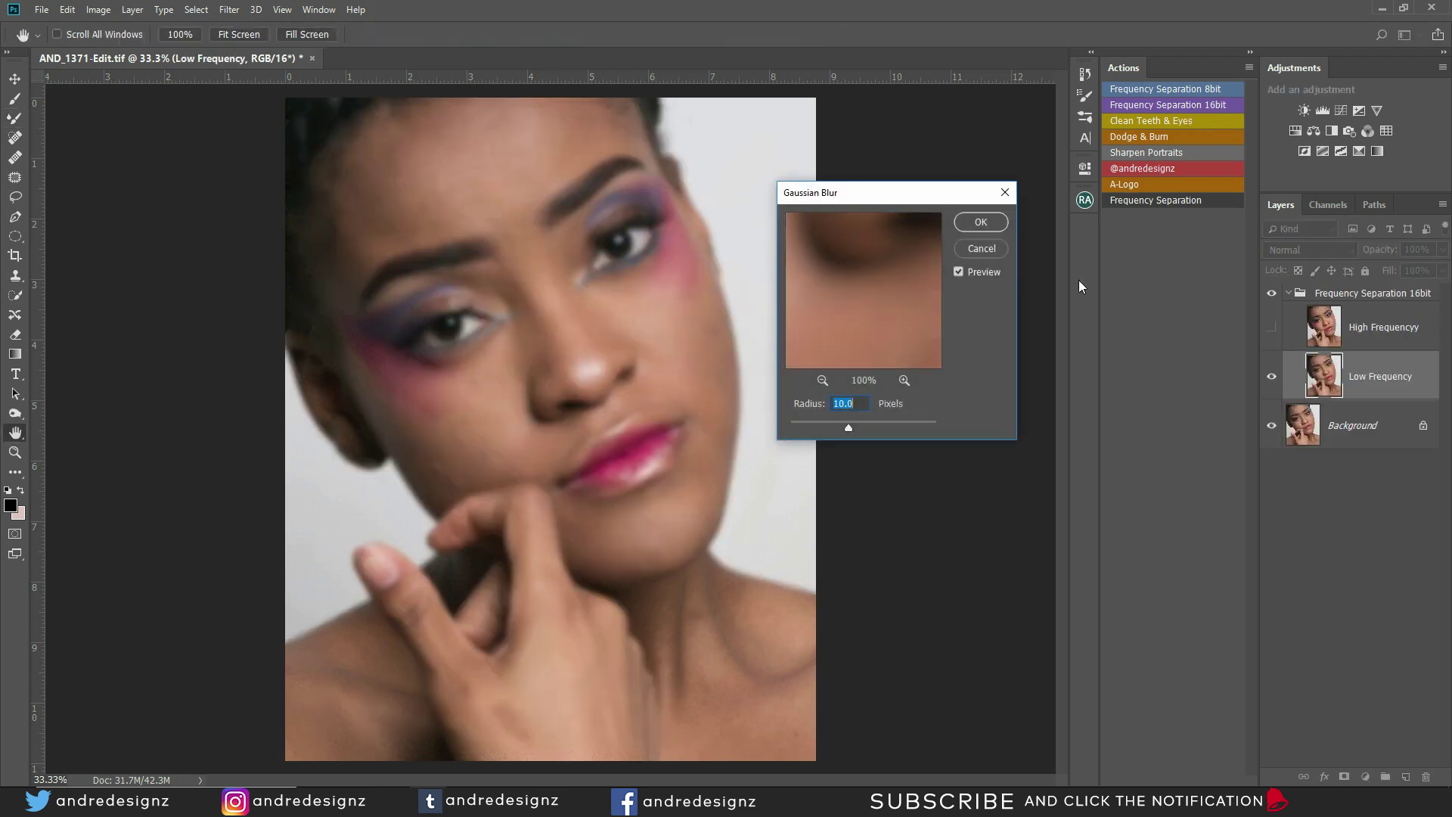
left_click(985, 224)
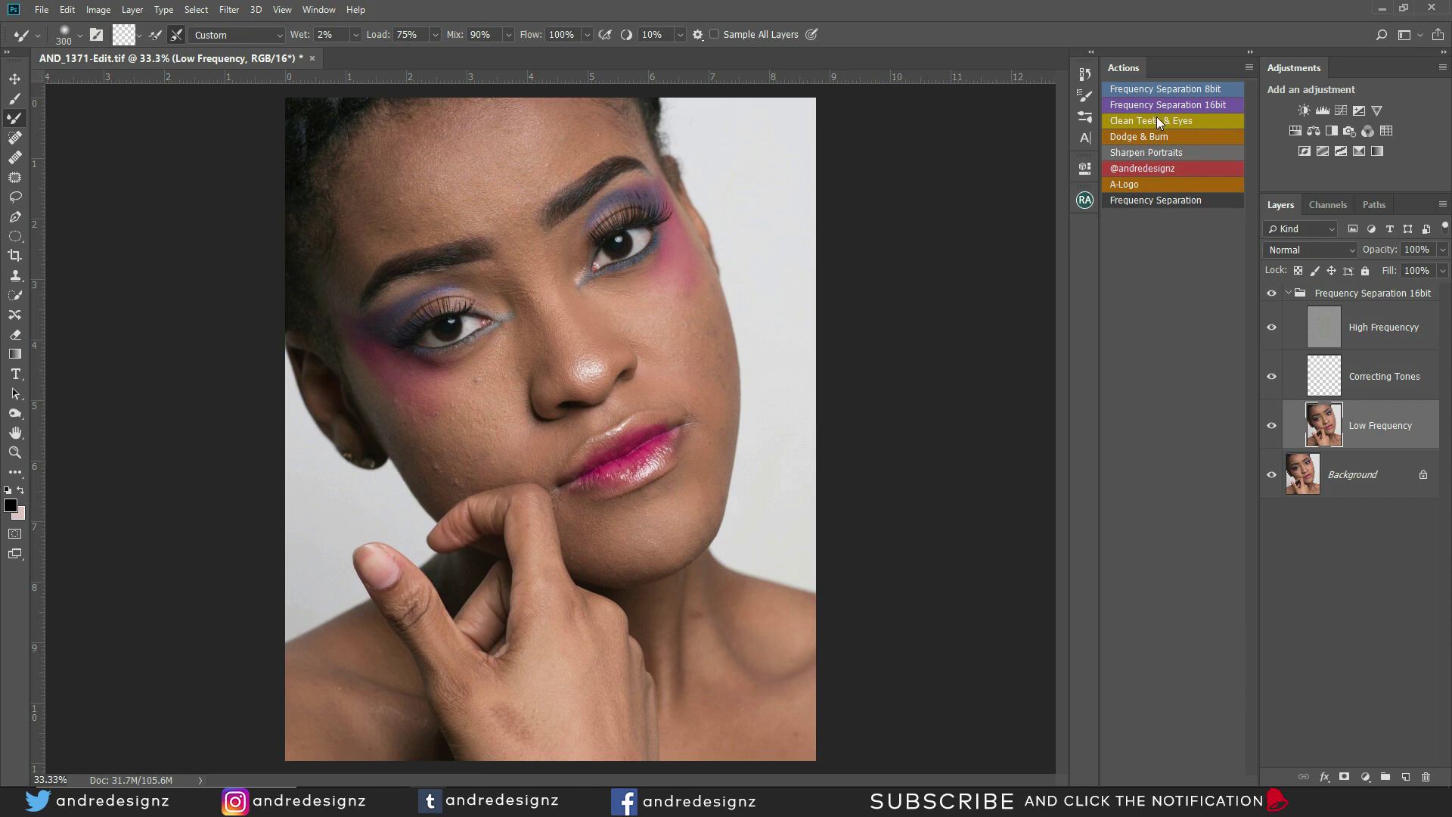
Blend the uneven tones on the cheek near the hand with the Mixer Brush on the Low Frequency layer, reducing the brush to 150
left_click(141, 38)
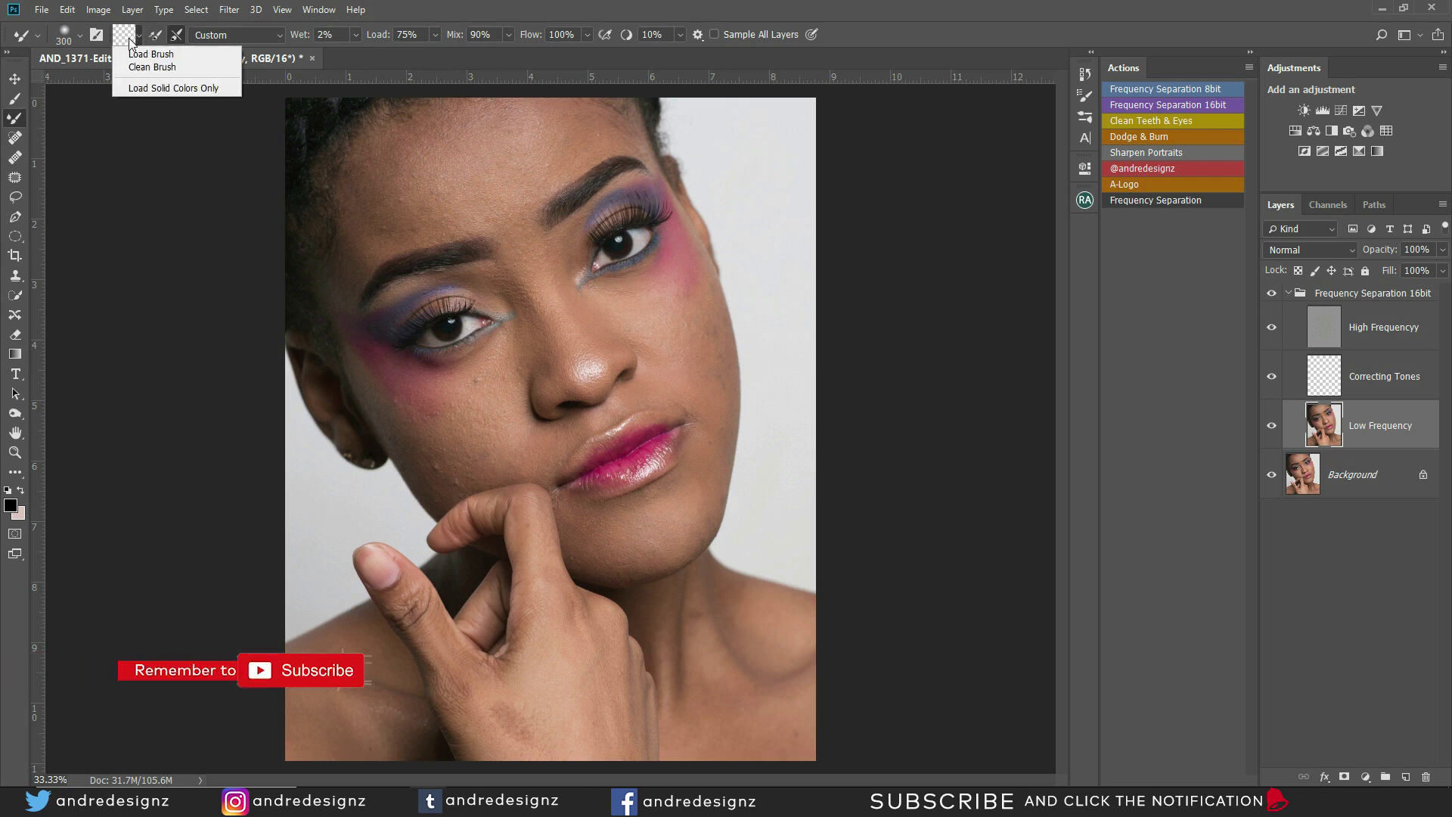
left_click(176, 37)
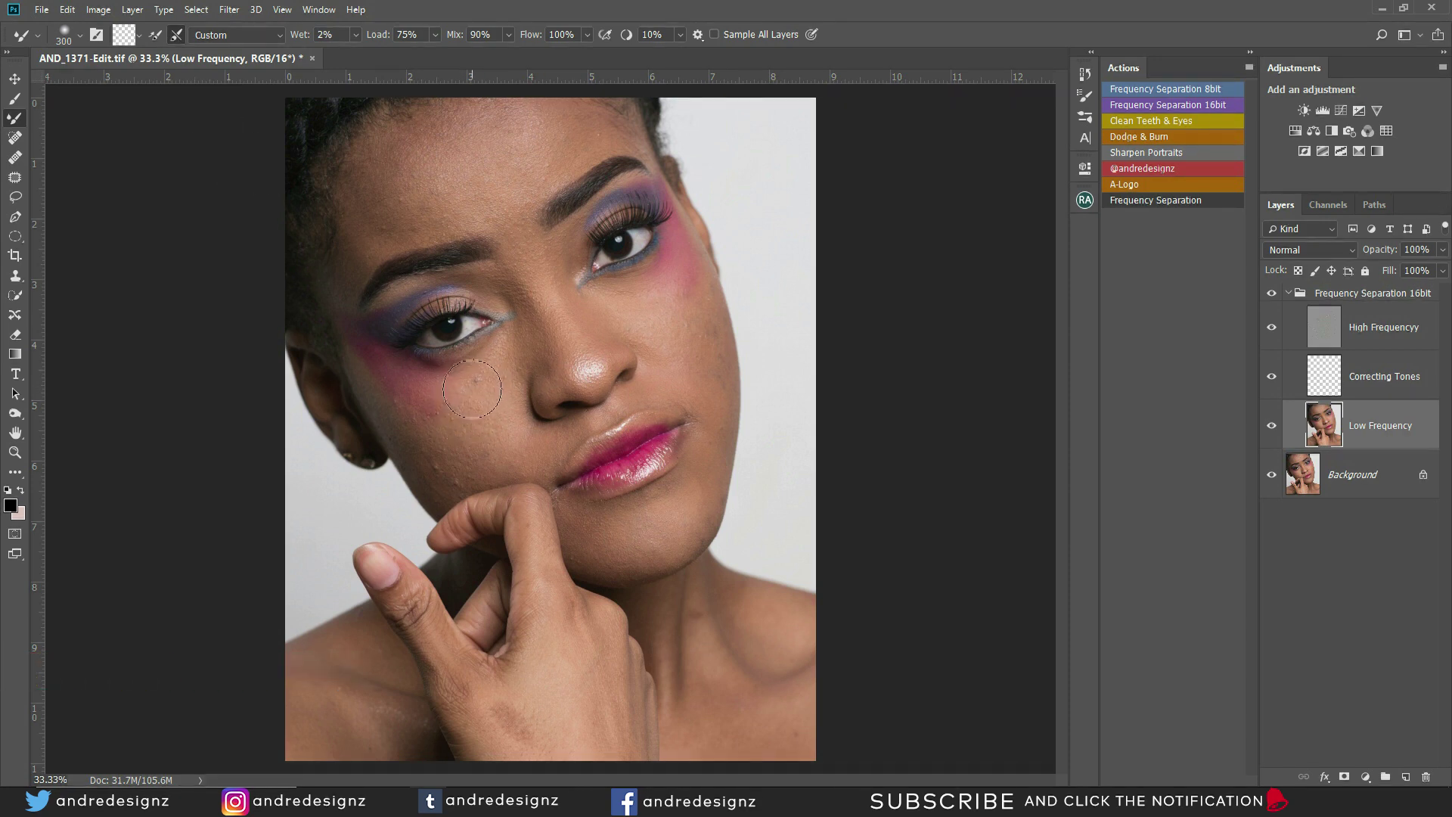
mouse_move(495, 397)
left_mouse_down()
mouse_move(472, 448)
mouse_move(451, 428)
mouse_move(455, 457)
mouse_move(401, 392)
mouse_move(437, 466)
mouse_move(452, 414)
mouse_move(478, 383)
mouse_move(467, 416)
mouse_move(488, 379)
mouse_move(469, 450)
mouse_move(458, 458)
mouse_move(489, 375)
mouse_move(469, 407)
mouse_move(488, 383)
mouse_move(489, 441)
left_mouse_up()
key("bracketleft")
key("bracketleft")
key("bracketleft")
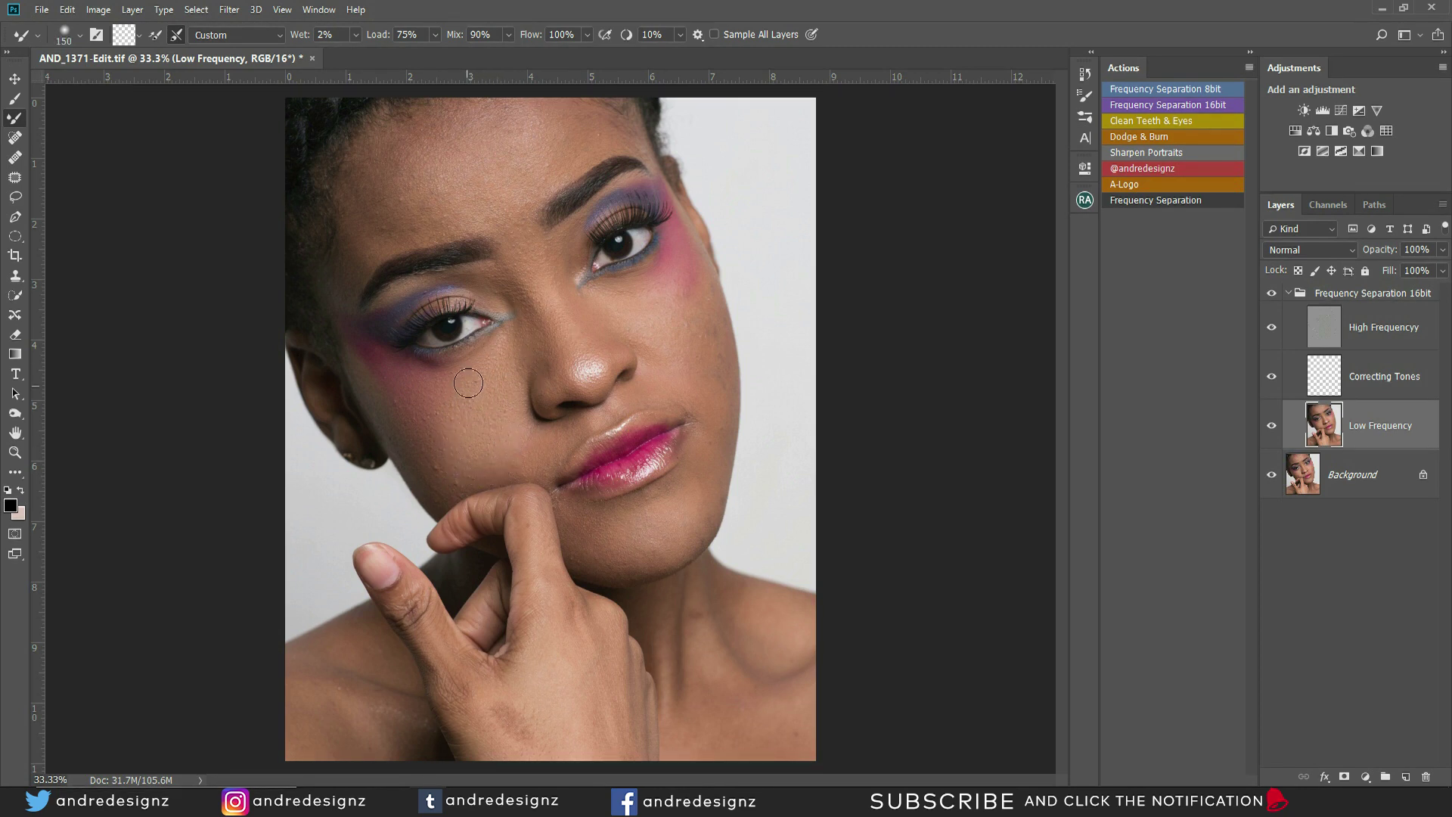
Blend the tones around the mouth corner, chin and outer cheek with a 125-size Mixer Brush on the Low Frequency layer
key("bracketleft")
key("bracketleft")
mouse_move(714, 491)
left_mouse_down()
mouse_move(661, 519)
mouse_move(662, 502)
mouse_move(674, 512)
mouse_move(637, 508)
mouse_move(590, 554)
mouse_move(570, 522)
mouse_move(597, 556)
mouse_move(553, 536)
left_mouse_up()
left_click_drag(454, 493, 414, 442)
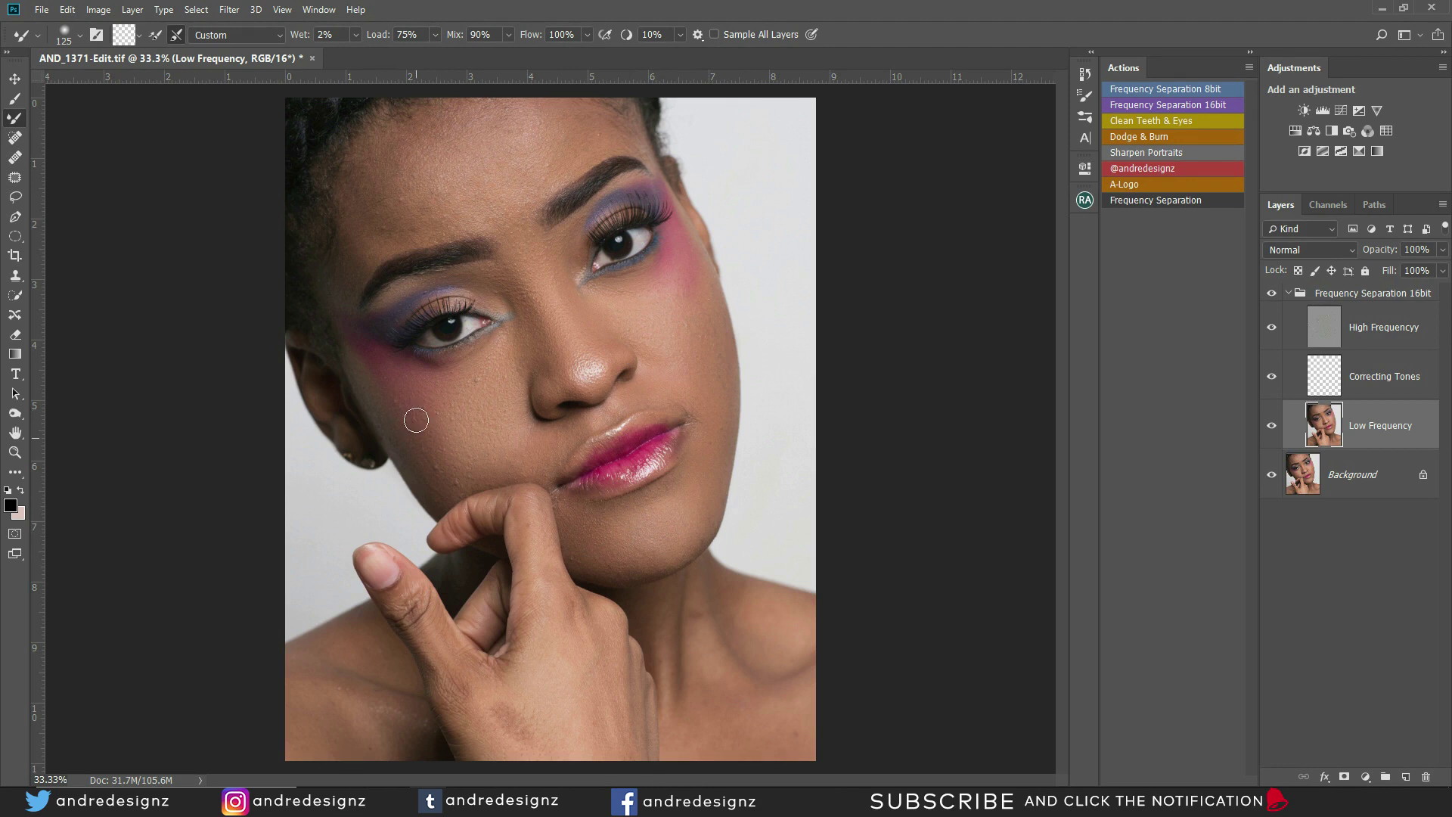
Smooth the forehead tones with a 200-size Mixer Brush and compare the result by toggling the Frequency Separation 16bit group
key("bracketright")
key("bracketright")
key("bracketright")
mouse_move(368, 228)
left_mouse_down()
mouse_move(350, 253)
mouse_move(383, 214)
mouse_move(421, 204)
mouse_move(437, 223)
mouse_move(410, 142)
mouse_move(438, 115)
mouse_move(497, 121)
left_mouse_up()
left_click(1274, 294)
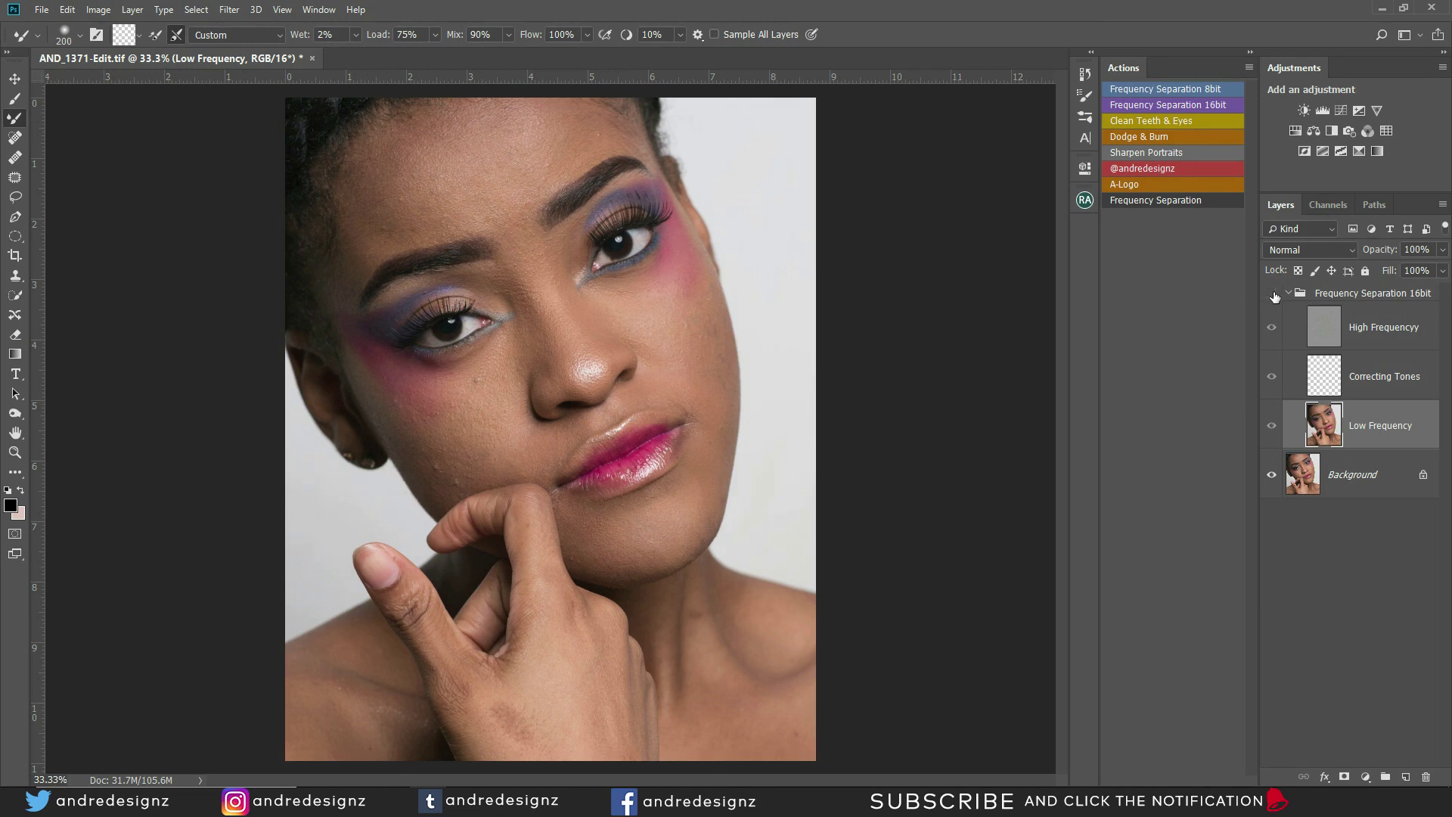
left_click(1274, 294)
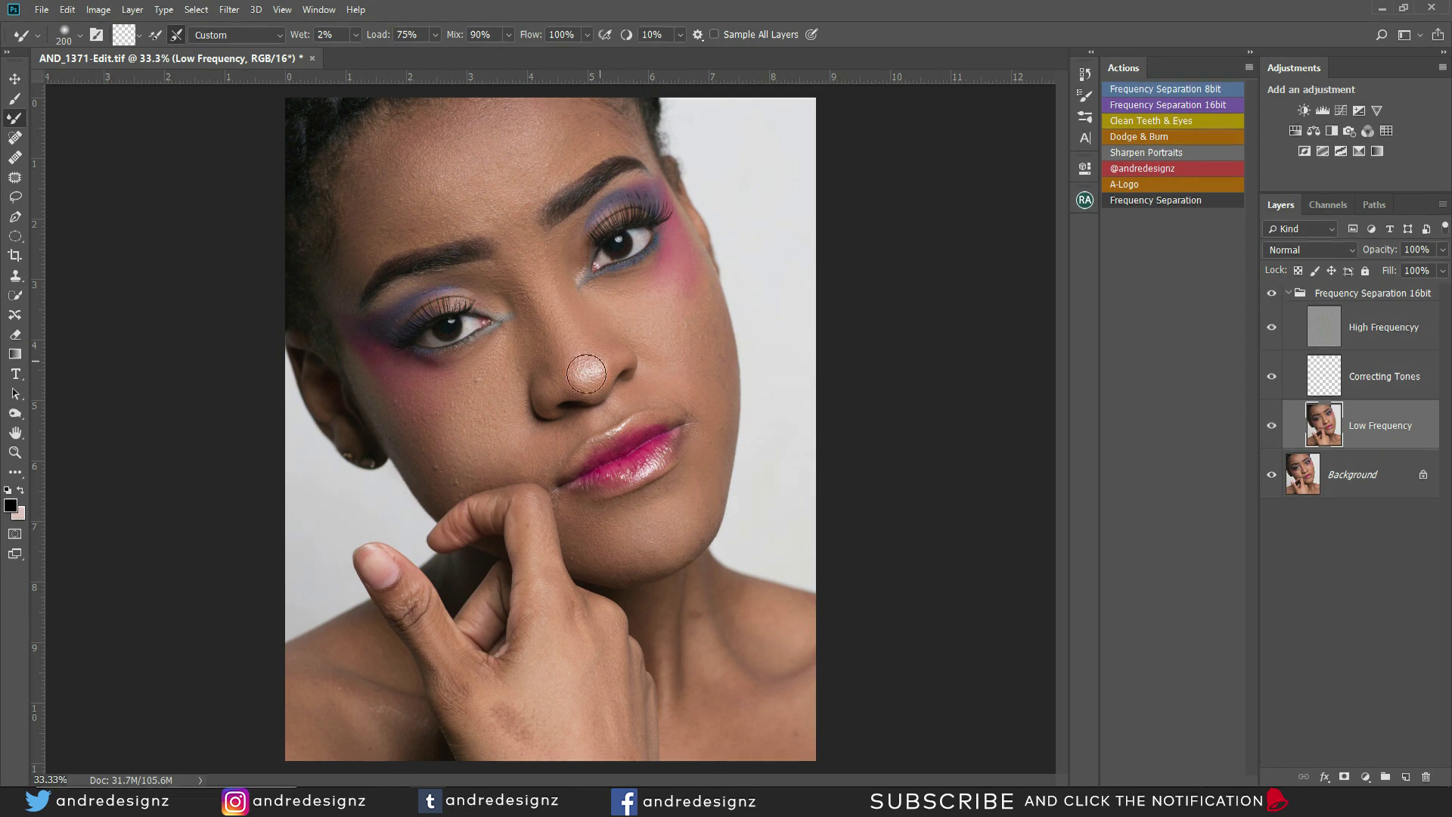
Blend the neck and shoulder tones on the Low Frequency layer with the Mixer Brush at about size 175
key("bracketright")
key("bracketleft")
key("bracketleft")
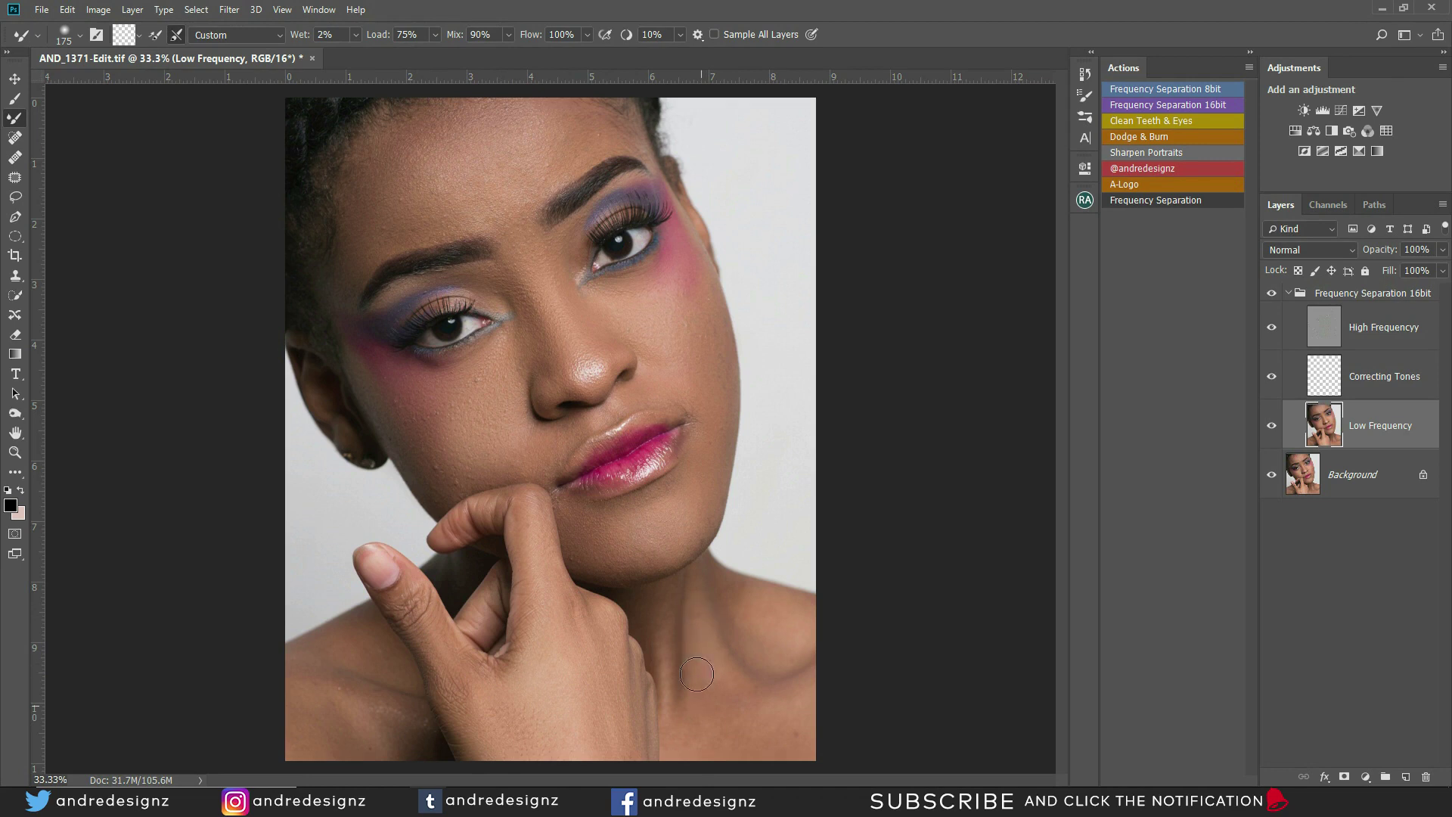
key("bracketleft")
key("bracketright")
key("bracketright")
left_click_drag(413, 708, 375, 705)
Compare the portrait before and after tone blending by toggling the Frequency Separation 16bit group's visibility
left_click(1273, 294)
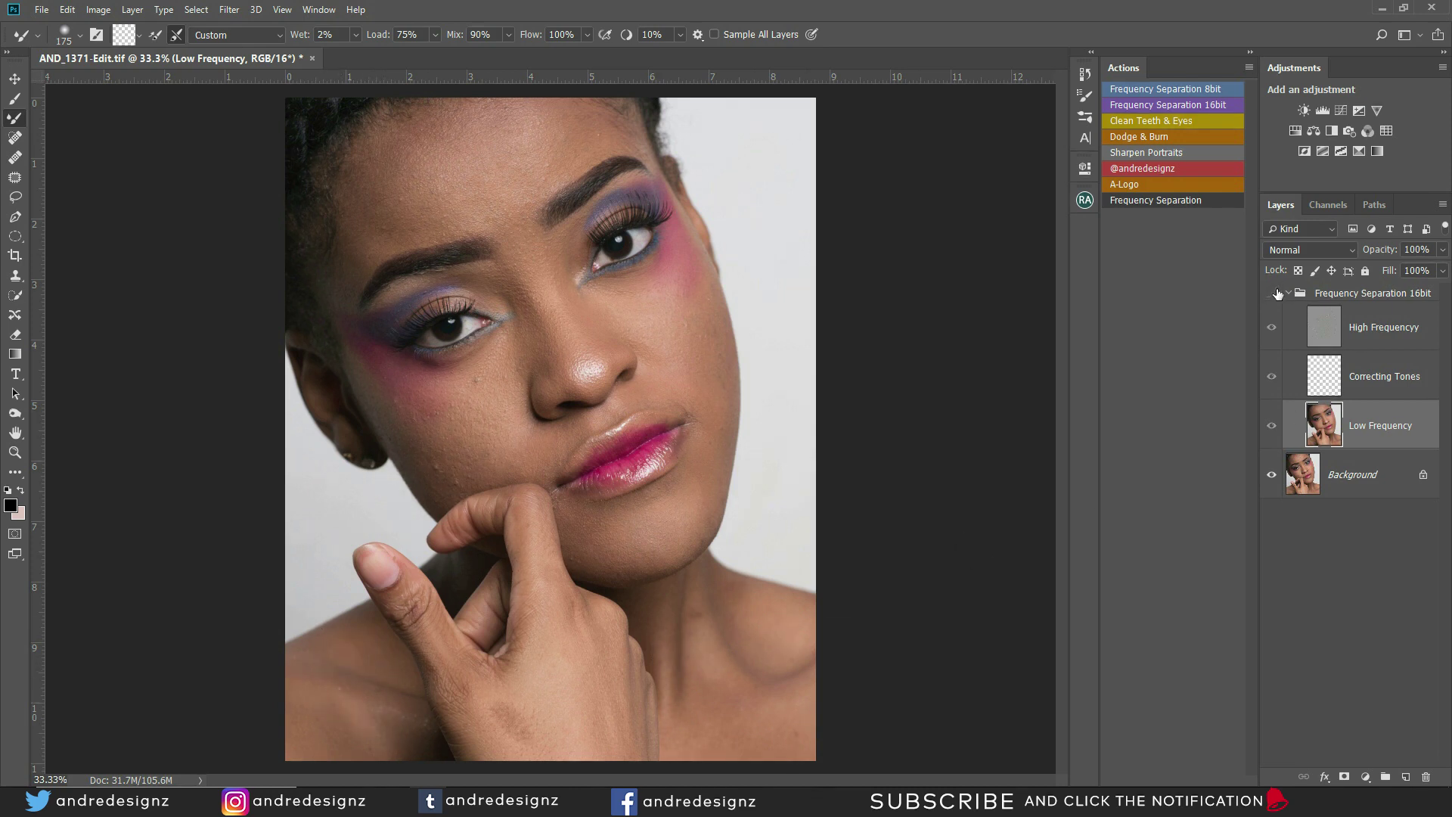
left_click(1285, 291)
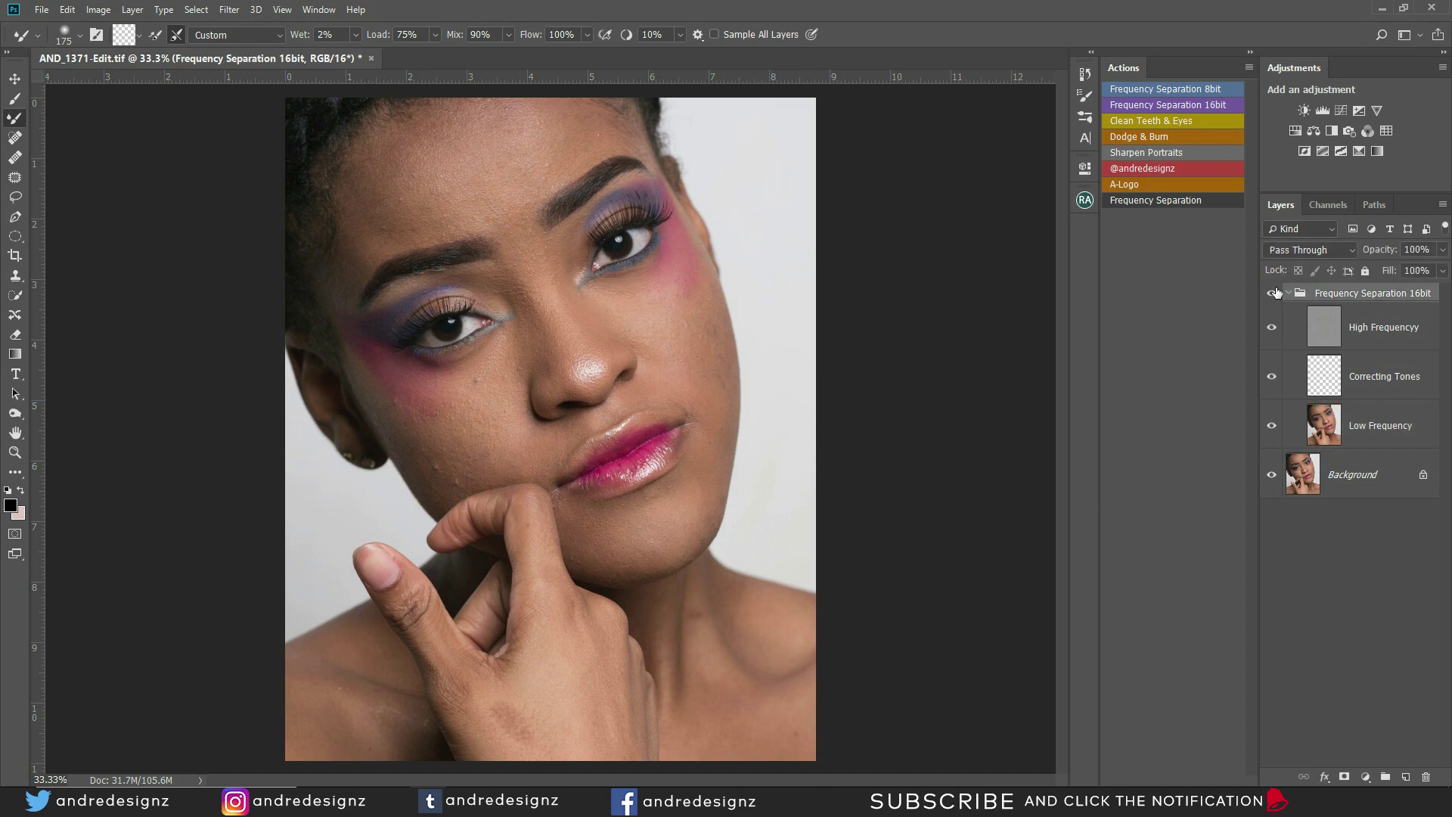
left_click(1273, 293)
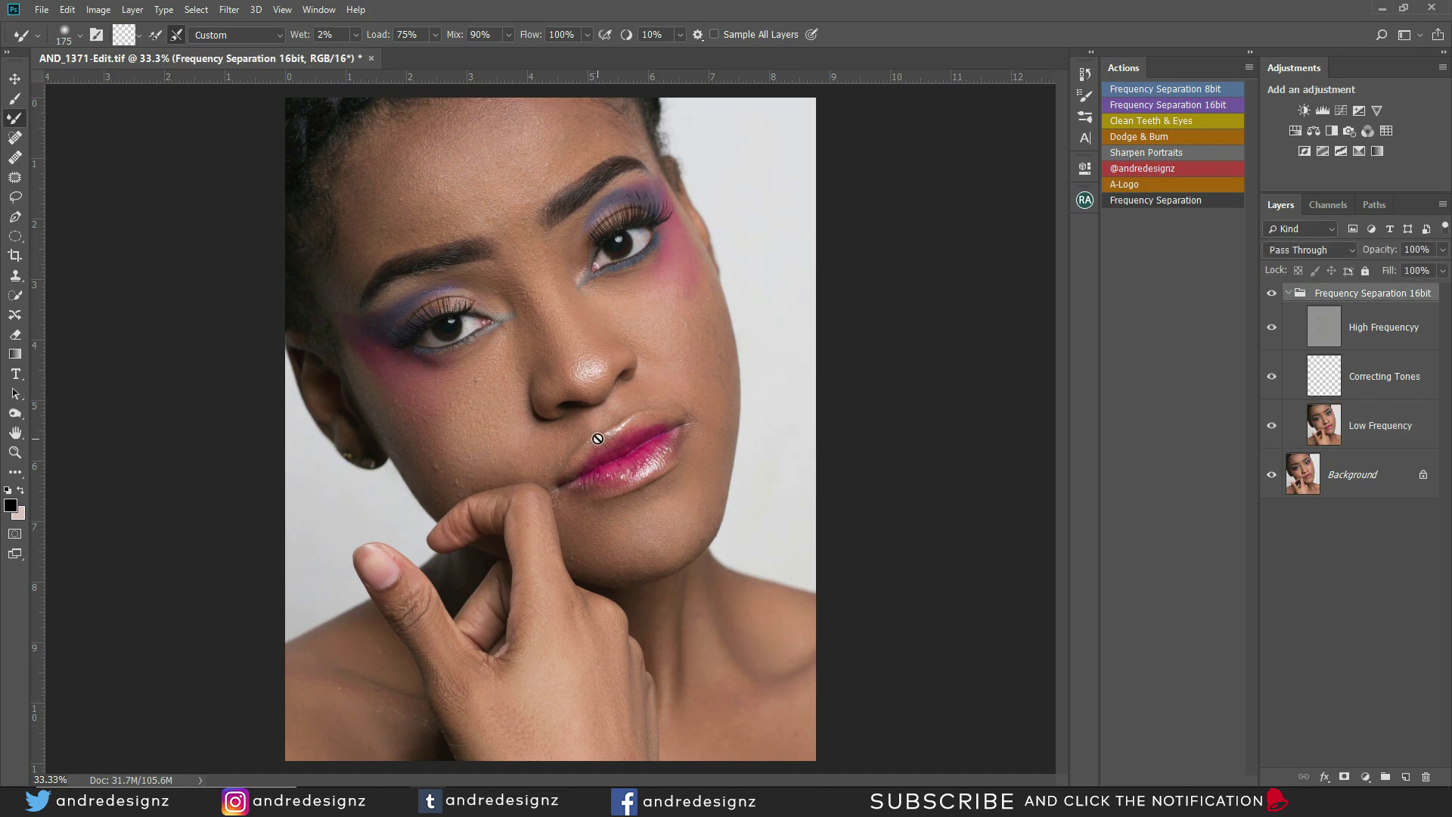
Clone clean skin texture over the forehead on the High Frequency layer with the Clone Stamp at 15% flow
left_click(1324, 333)
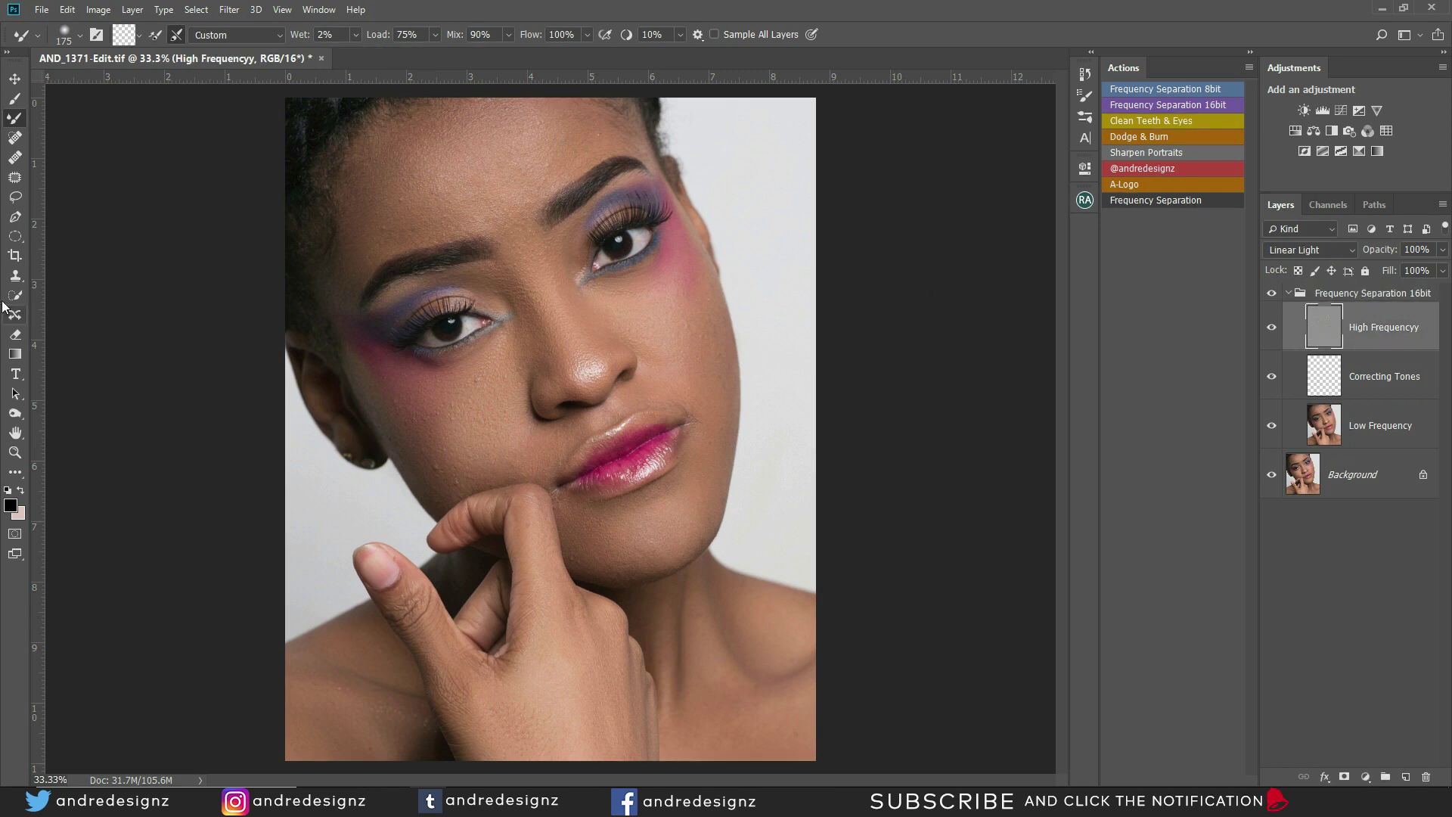
left_click(15, 275)
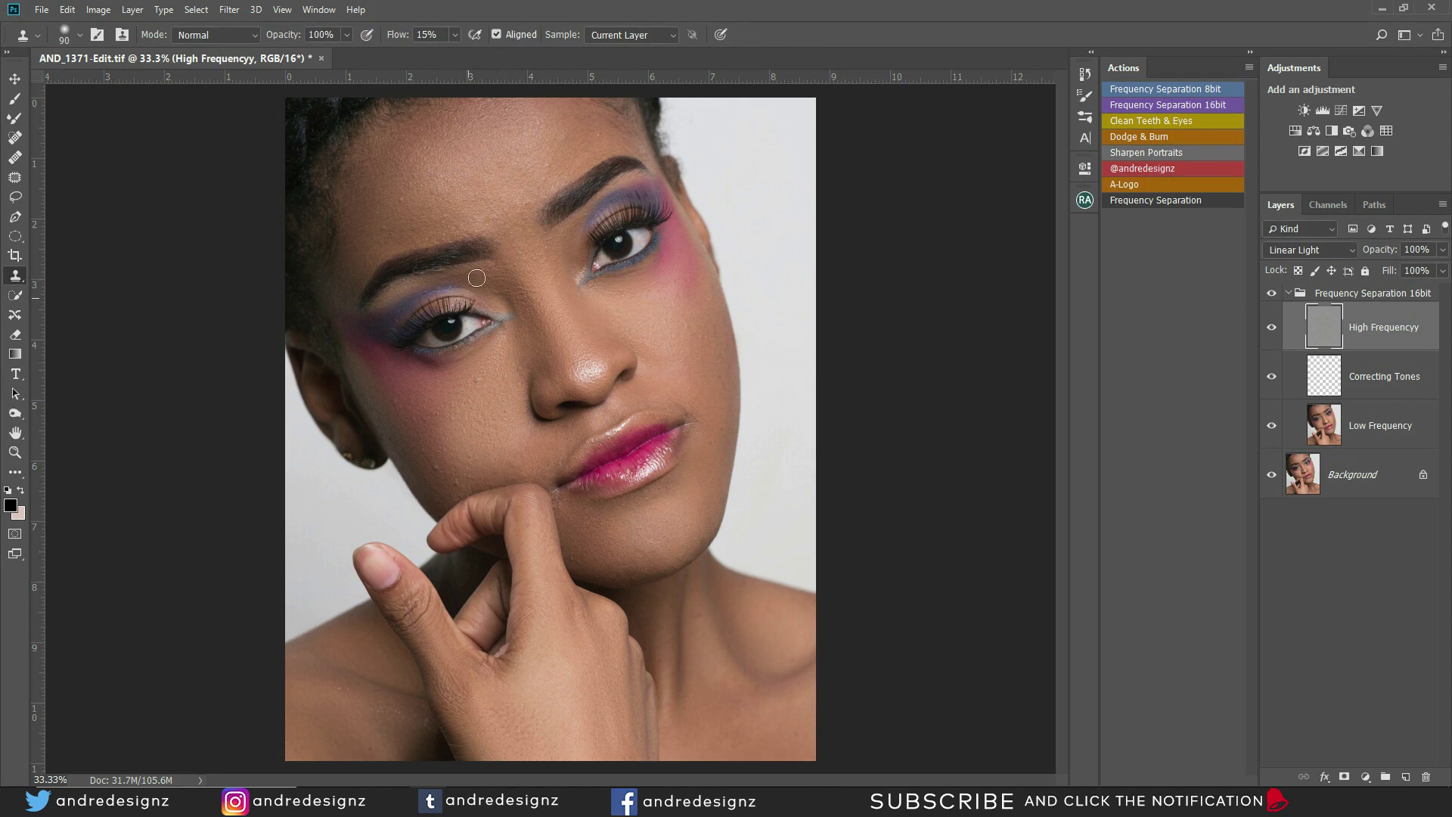
left_click(417, 204, "alt")
left_click_drag(404, 195, 420, 211)
Set the Clone Stamp flow to 100%, clone out blemishes on the forehead and the cheek above the hand, and compare before and after
left_click(455, 35)
left_click_drag(457, 50, 513, 53)
left_click(552, 163)
left_click(488, 390)
left_click(451, 405, "alt")
left_click(446, 455, "alt")
left_click(457, 487)
left_click(1276, 295)
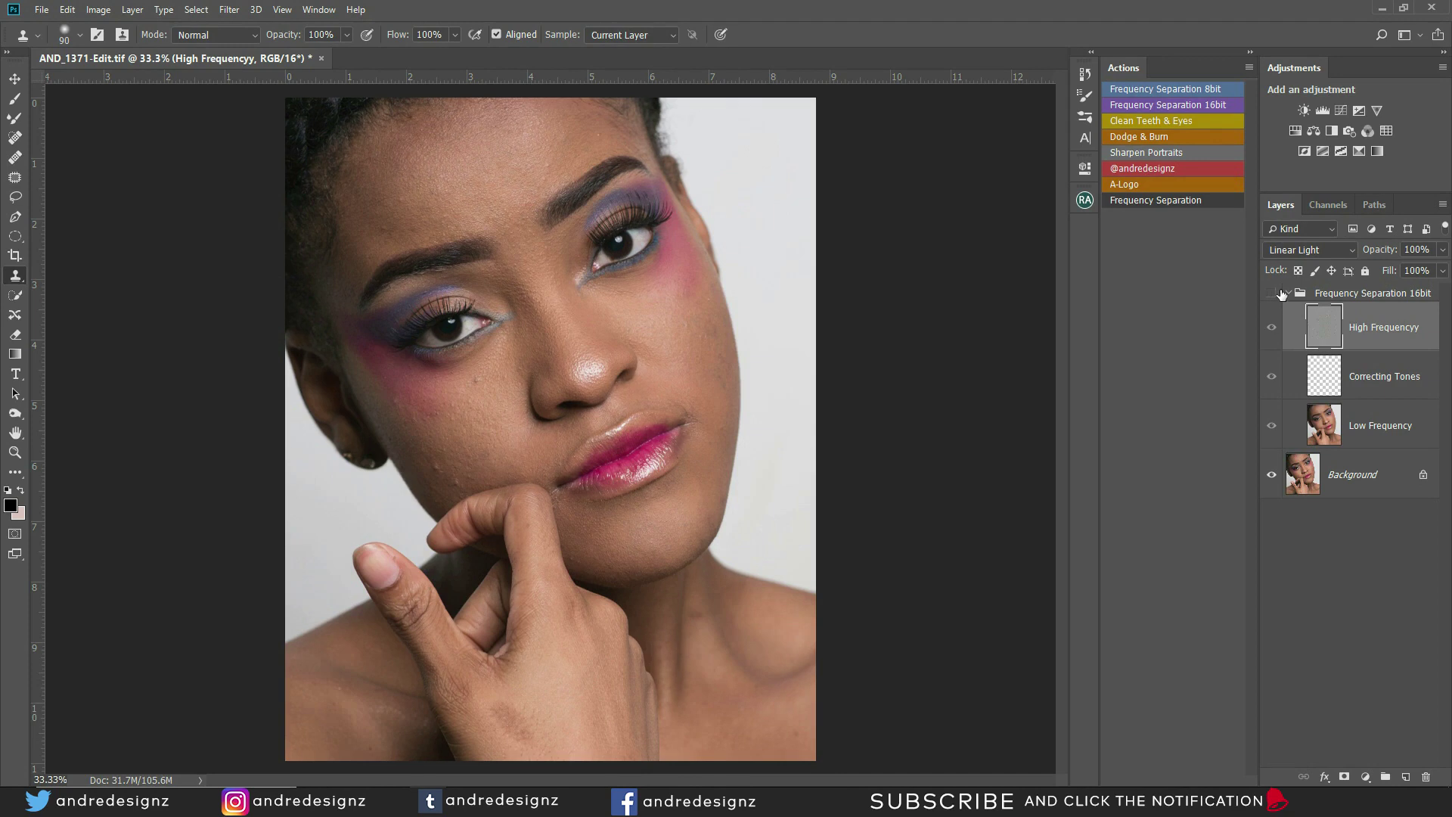
left_click(1274, 293)
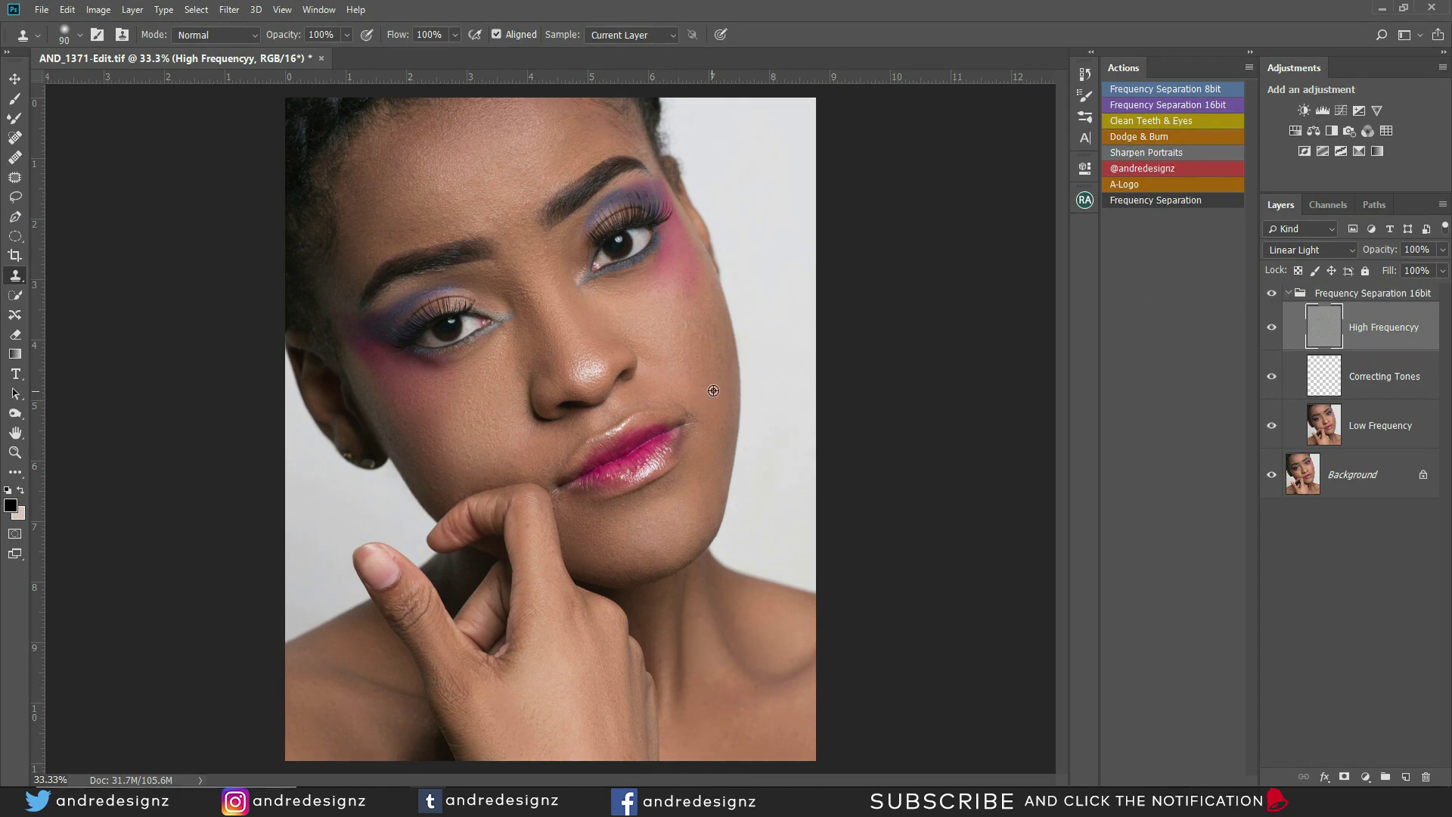
Clone out the blemishes on the cheek opposite the hand and check the result against the original portrait
left_click(708, 341)
left_click(714, 333)
left_click(711, 390)
left_click(682, 345)
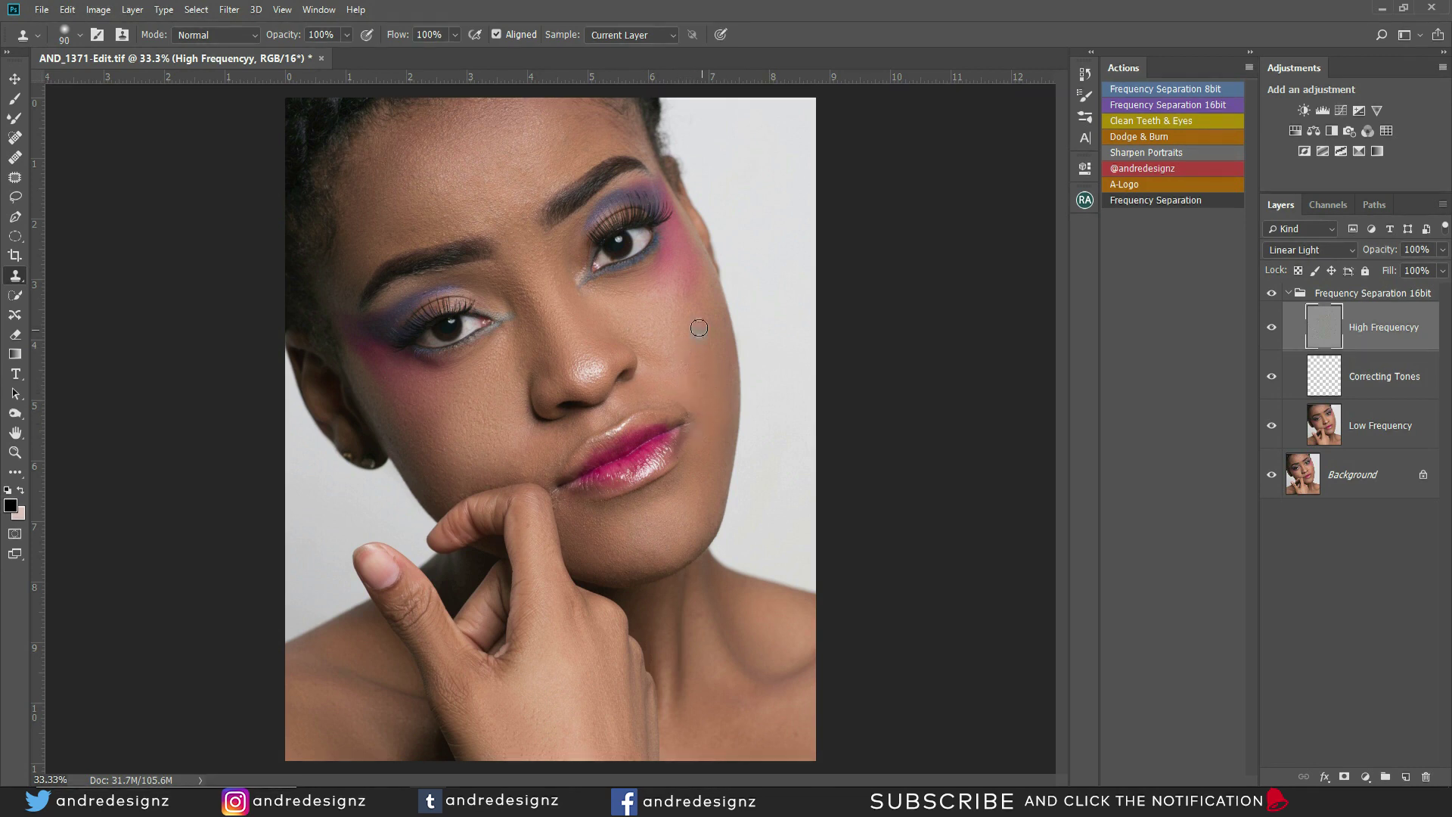
left_click(686, 363)
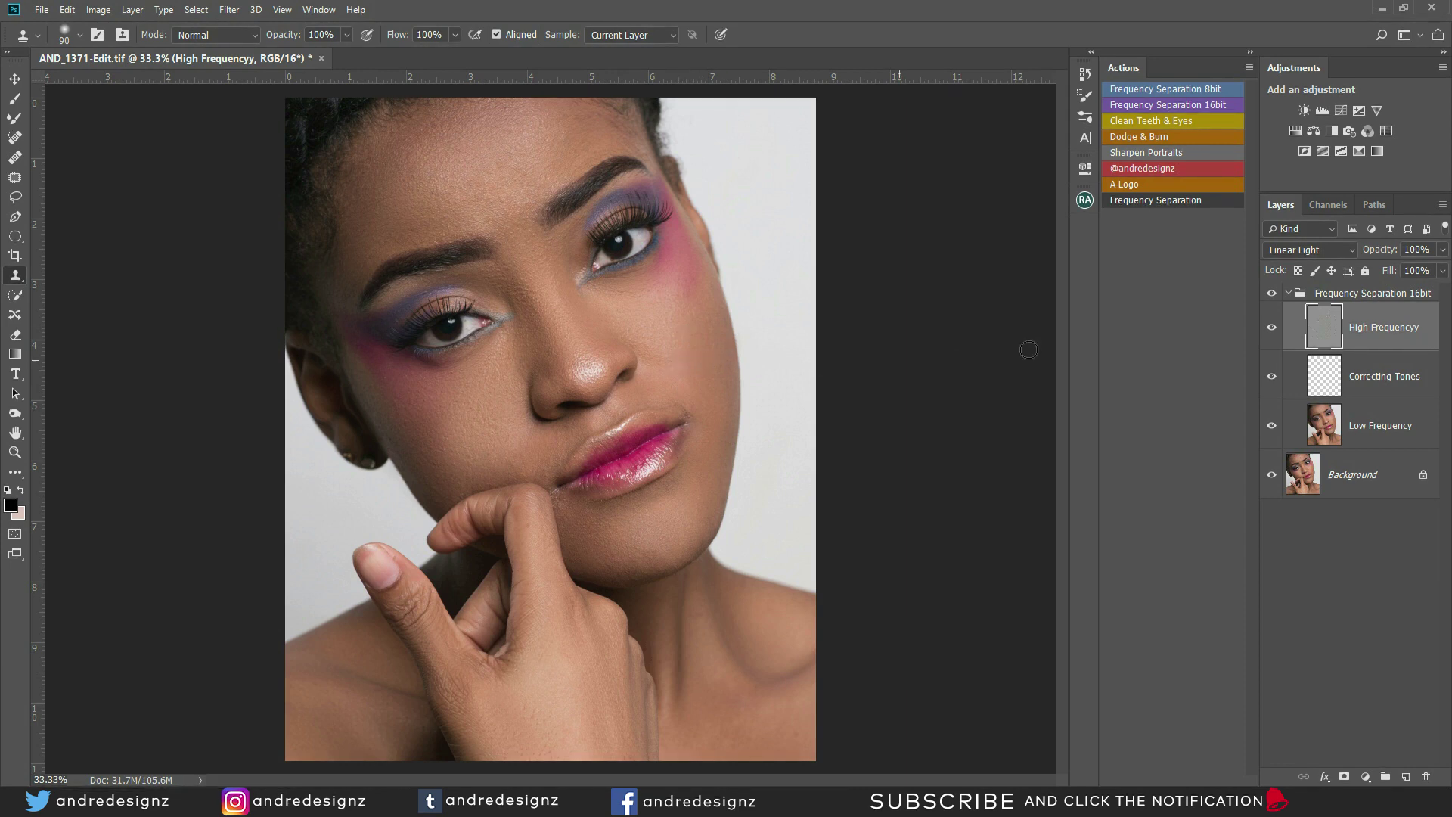
left_click(1273, 294)
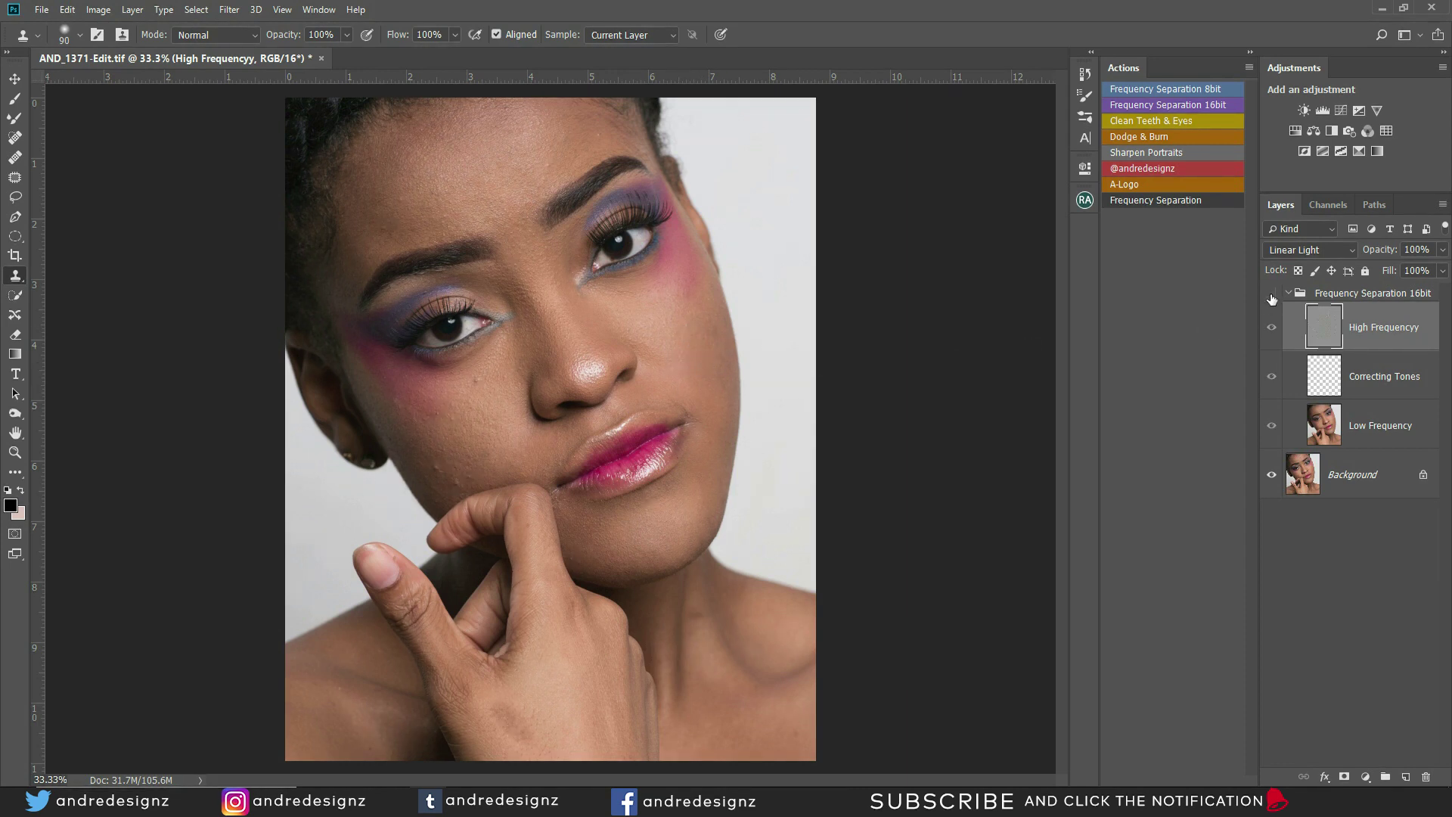
left_click(1272, 294)
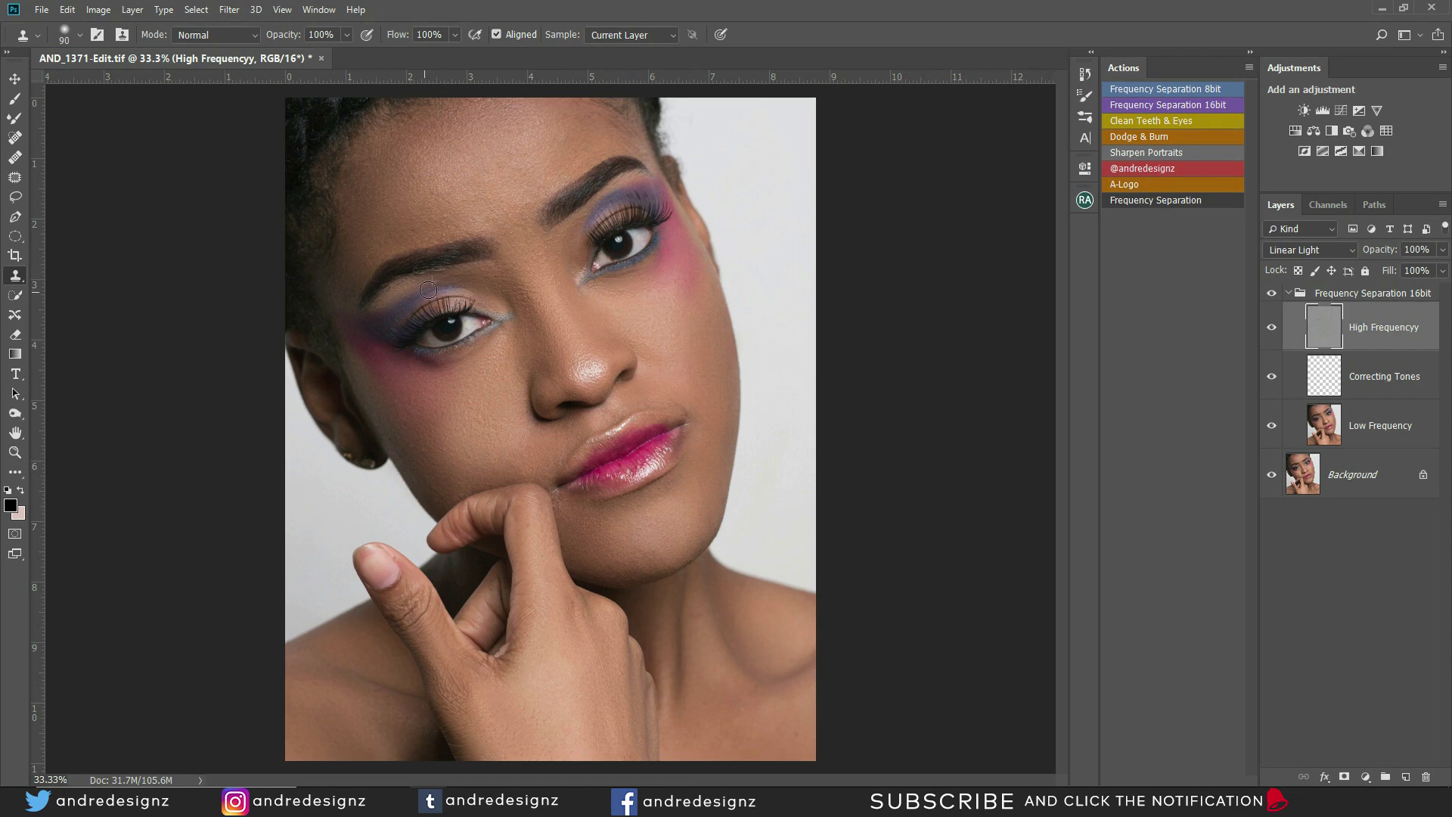
left_click(440, 270, "alt")
Collapse the Frequency Separation 16bit group and run the Dodge & Burn action above it
left_click(1293, 295)
left_click(1289, 294)
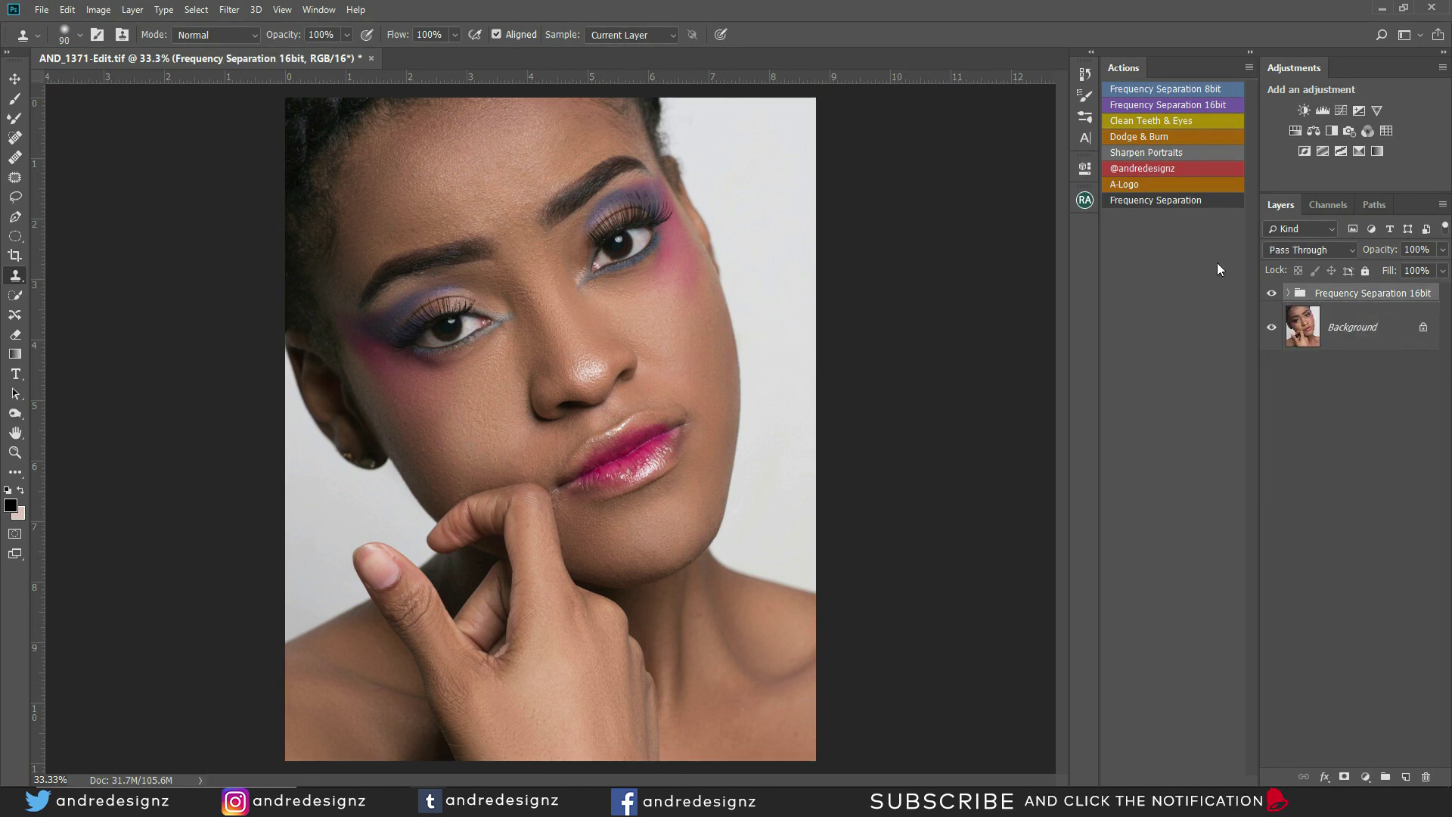
left_click(1142, 141)
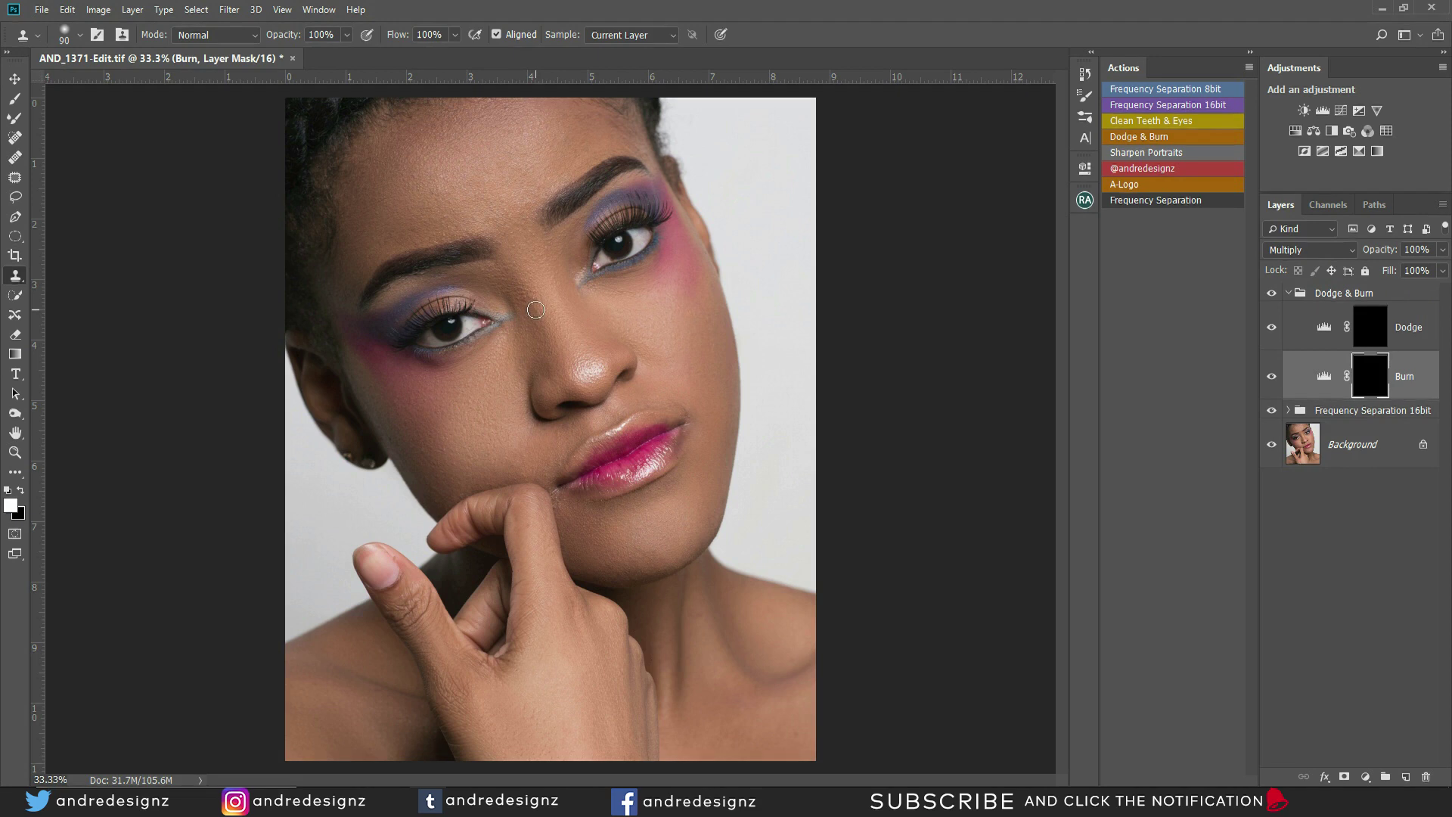
Paint white on the Burn mask with the Brush at 1% flow to deepen the shadows along the nose, inner eye and cheek
key("b")
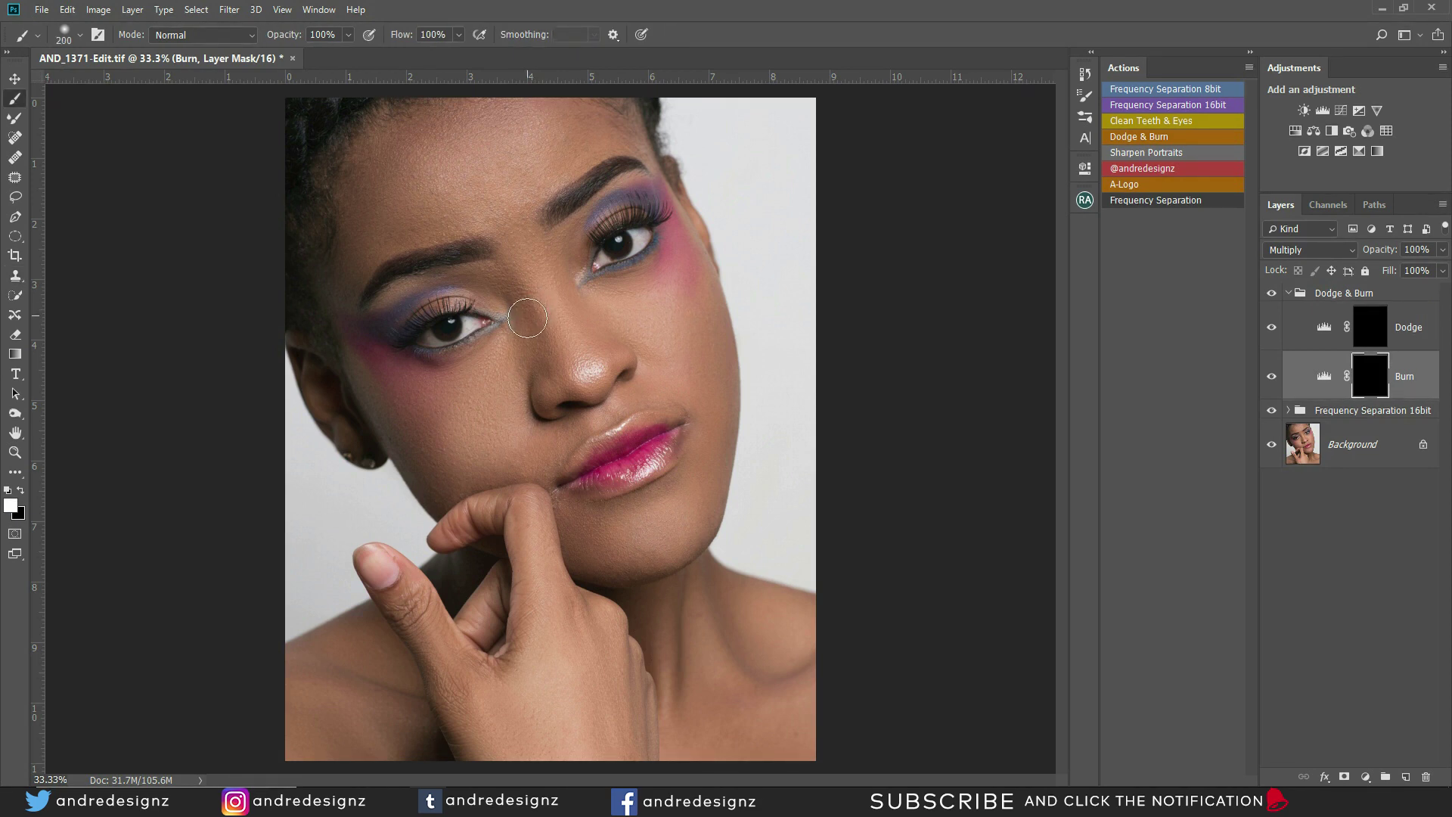
left_click_drag(508, 293, 517, 310)
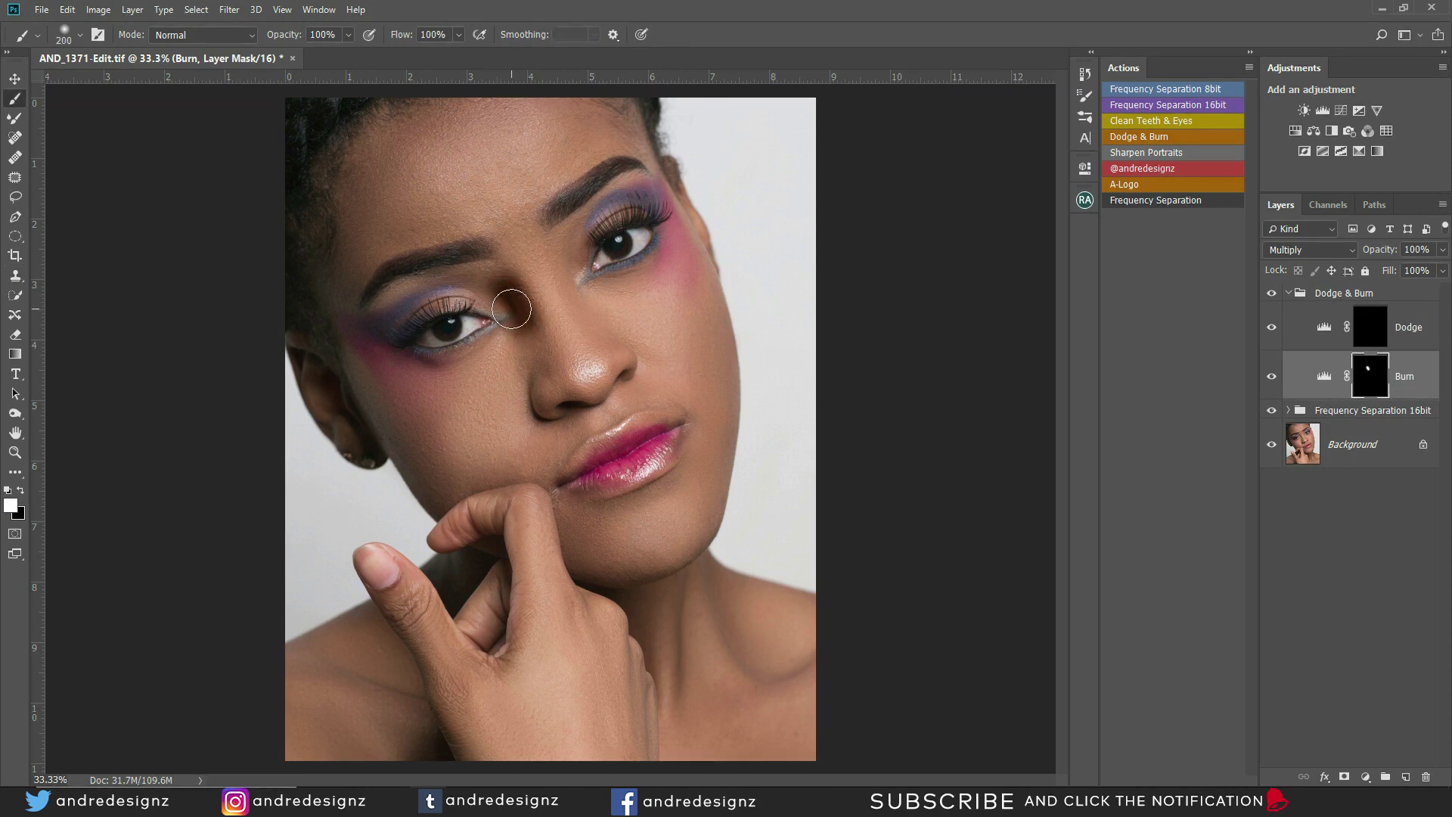
key("ctrl+z")
left_click(459, 35)
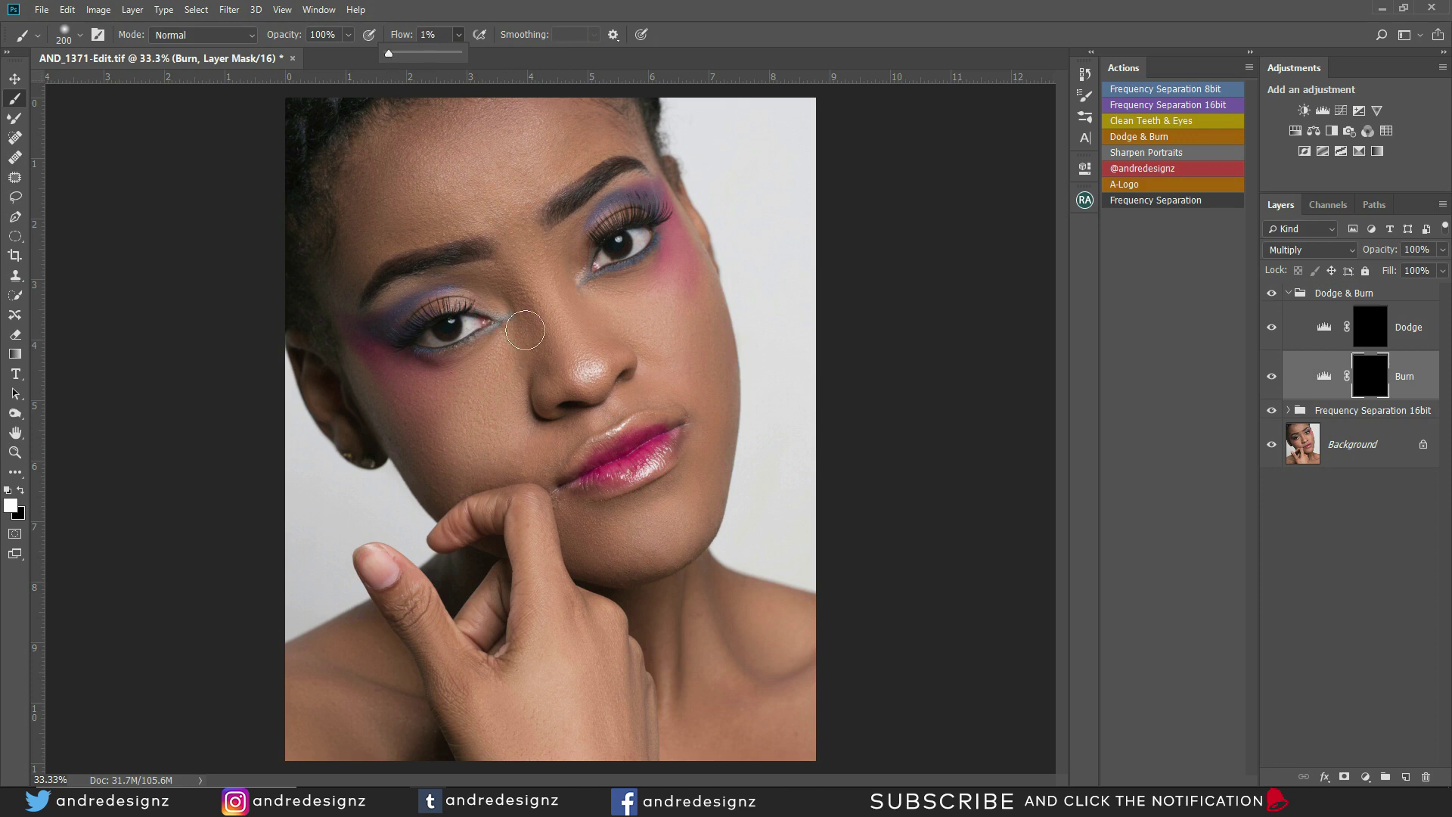
left_click(505, 296)
mouse_move(505, 275)
left_mouse_down()
mouse_move(548, 362)
mouse_move(599, 323)
mouse_move(565, 269)
mouse_move(573, 287)
mouse_move(572, 248)
mouse_move(587, 297)
left_mouse_up()
mouse_move(556, 348)
left_mouse_down()
mouse_move(507, 334)
mouse_move(480, 285)
mouse_move(420, 287)
mouse_move(430, 329)
mouse_move(629, 388)
mouse_move(732, 323)
mouse_move(707, 290)
mouse_move(723, 414)
mouse_move(724, 400)
mouse_move(708, 494)
mouse_move(715, 323)
mouse_move(690, 242)
mouse_move(675, 365)
mouse_move(514, 497)
mouse_move(426, 453)
mouse_move(441, 482)
mouse_move(422, 476)
mouse_move(370, 378)
mouse_move(407, 438)
mouse_move(450, 284)
mouse_move(419, 143)
mouse_move(440, 178)
mouse_move(427, 150)
mouse_move(417, 211)
mouse_move(391, 197)
mouse_move(390, 217)
mouse_move(380, 166)
mouse_move(379, 201)
mouse_move(405, 228)
mouse_move(403, 193)
mouse_move(416, 218)
mouse_move(380, 137)
mouse_move(417, 179)
mouse_move(416, 162)
mouse_move(588, 387)
mouse_move(501, 317)
mouse_move(511, 300)
mouse_move(590, 446)
mouse_move(605, 561)
mouse_move(595, 527)
mouse_move(584, 545)
mouse_move(588, 534)
mouse_move(657, 636)
mouse_move(677, 647)
mouse_move(683, 632)
mouse_move(687, 696)
mouse_move(706, 556)
mouse_move(762, 676)
mouse_move(684, 694)
mouse_move(688, 637)
mouse_move(737, 618)
mouse_move(745, 643)
mouse_move(734, 625)
mouse_move(807, 648)
mouse_move(746, 632)
mouse_move(591, 641)
mouse_move(640, 726)
mouse_move(604, 641)
mouse_move(565, 717)
mouse_move(436, 647)
mouse_move(470, 734)
mouse_move(379, 707)
mouse_move(395, 726)
mouse_move(373, 691)
mouse_move(352, 699)
mouse_move(379, 671)
mouse_move(363, 727)
mouse_move(366, 697)
mouse_move(387, 702)
mouse_move(331, 739)
mouse_move(467, 684)
mouse_move(463, 699)
mouse_move(463, 649)
mouse_move(526, 645)
mouse_move(534, 524)
mouse_move(421, 453)
mouse_move(411, 463)
mouse_move(451, 511)
left_mouse_up()
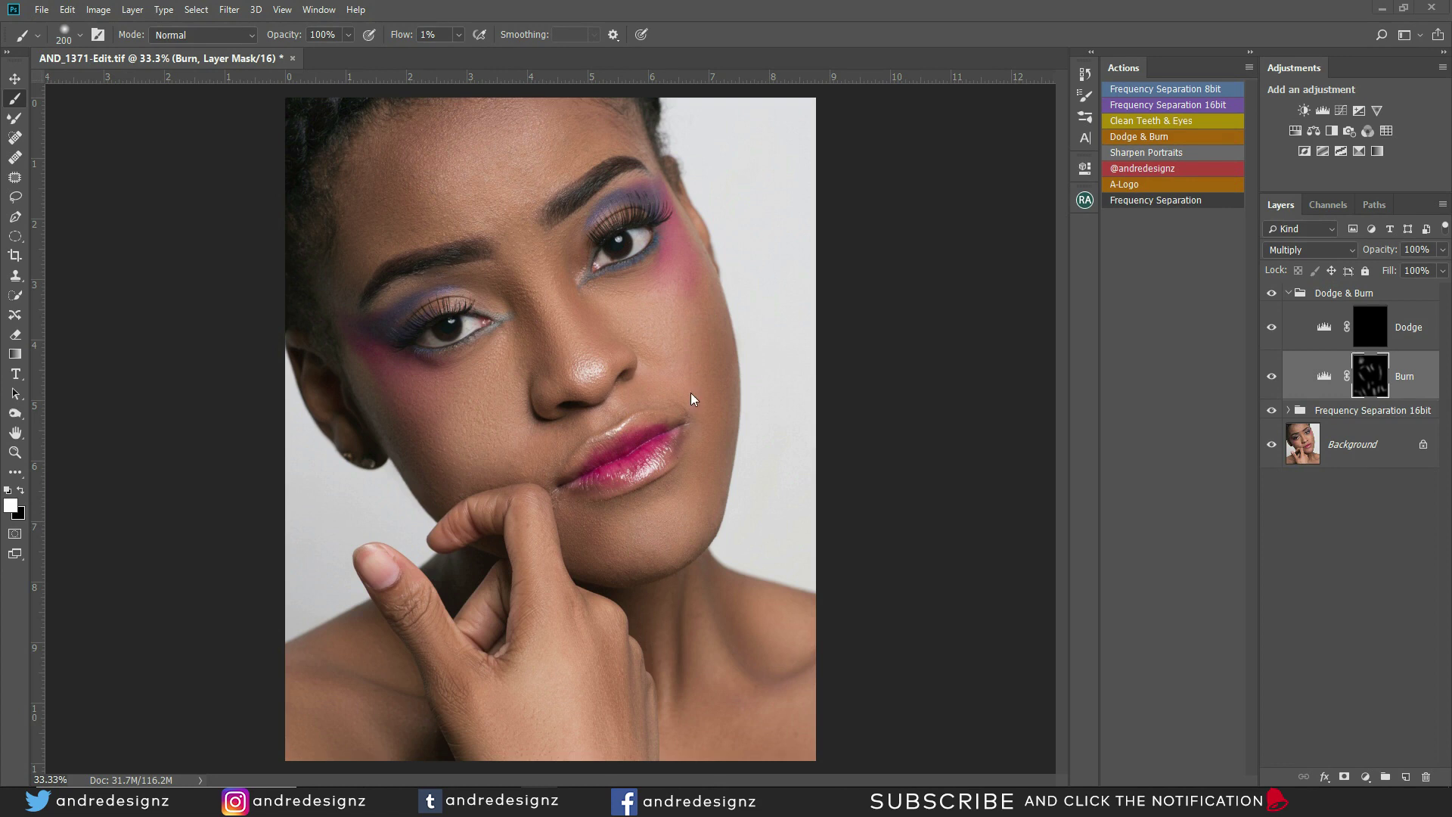
Paint white on the Dodge mask at 1% flow to brighten the highlights on both cheeks and the chin
left_click(1371, 331)
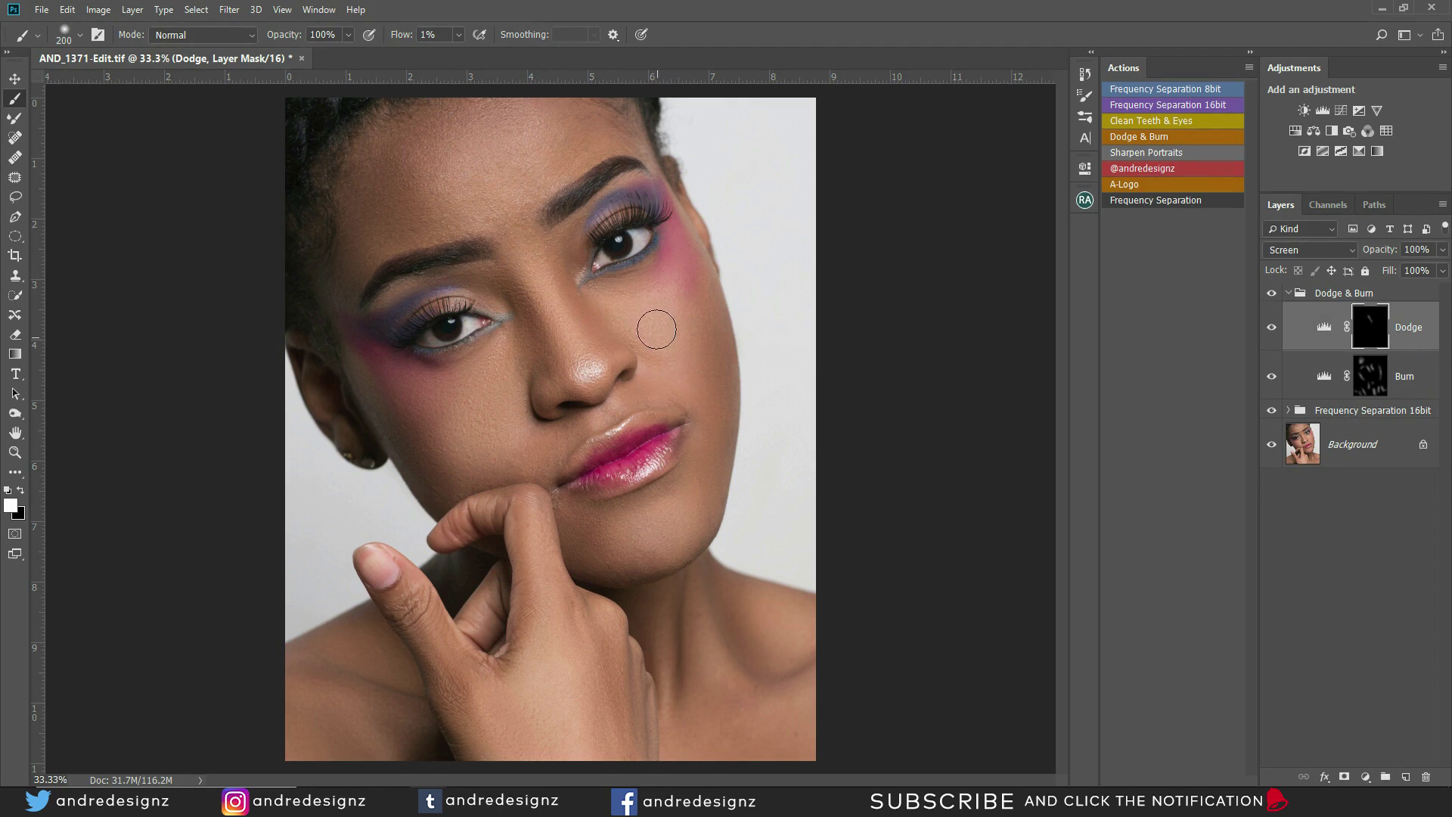
mouse_move(692, 313)
left_mouse_down()
mouse_move(641, 281)
mouse_move(621, 293)
mouse_move(671, 286)
mouse_move(673, 341)
left_mouse_up()
mouse_move(458, 387)
left_mouse_down()
mouse_move(465, 429)
mouse_move(468, 399)
mouse_move(488, 425)
mouse_move(487, 386)
mouse_move(465, 413)
mouse_move(425, 387)
mouse_move(457, 421)
mouse_move(484, 382)
left_mouse_up()
mouse_move(660, 531)
left_mouse_down()
mouse_move(591, 536)
mouse_move(652, 537)
mouse_move(706, 651)
mouse_move(703, 616)
mouse_move(727, 704)
mouse_move(715, 641)
mouse_move(704, 685)
mouse_move(527, 667)
mouse_move(510, 757)
mouse_move(398, 754)
mouse_move(315, 689)
mouse_move(339, 724)
mouse_move(327, 701)
mouse_move(315, 754)
mouse_move(370, 640)
mouse_move(403, 669)
mouse_move(359, 645)
mouse_move(438, 587)
mouse_move(533, 444)
mouse_move(426, 337)
mouse_move(447, 323)
mouse_move(453, 259)
mouse_move(386, 295)
mouse_move(446, 273)
mouse_move(635, 280)
mouse_move(645, 203)
mouse_move(533, 142)
mouse_move(507, 138)
mouse_move(444, 172)
mouse_move(482, 160)
mouse_move(460, 178)
mouse_move(500, 169)
mouse_move(507, 188)
mouse_move(453, 159)
mouse_move(481, 142)
mouse_move(502, 174)
mouse_move(509, 139)
mouse_move(533, 170)
mouse_move(530, 146)
mouse_move(548, 183)
mouse_move(463, 167)
mouse_move(468, 186)
mouse_move(593, 393)
mouse_move(612, 387)
mouse_move(605, 410)
mouse_move(609, 382)
mouse_move(662, 456)
mouse_move(691, 359)
mouse_move(710, 380)
mouse_move(671, 326)
mouse_move(644, 354)
left_mouse_up()
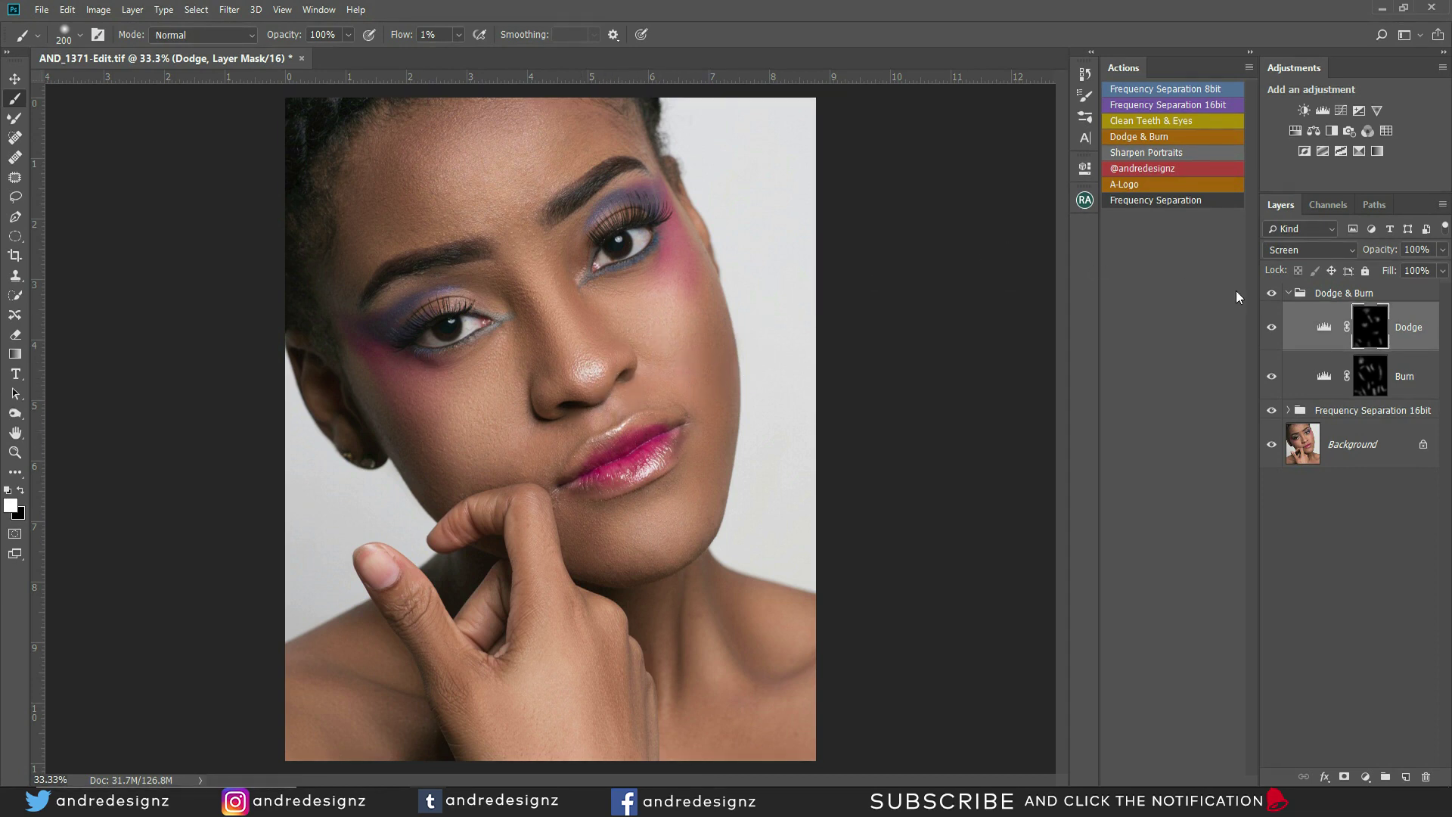
Collapse the Dodge & Burn group and toggle its visibility to compare the contouring before and after
left_click(1287, 292)
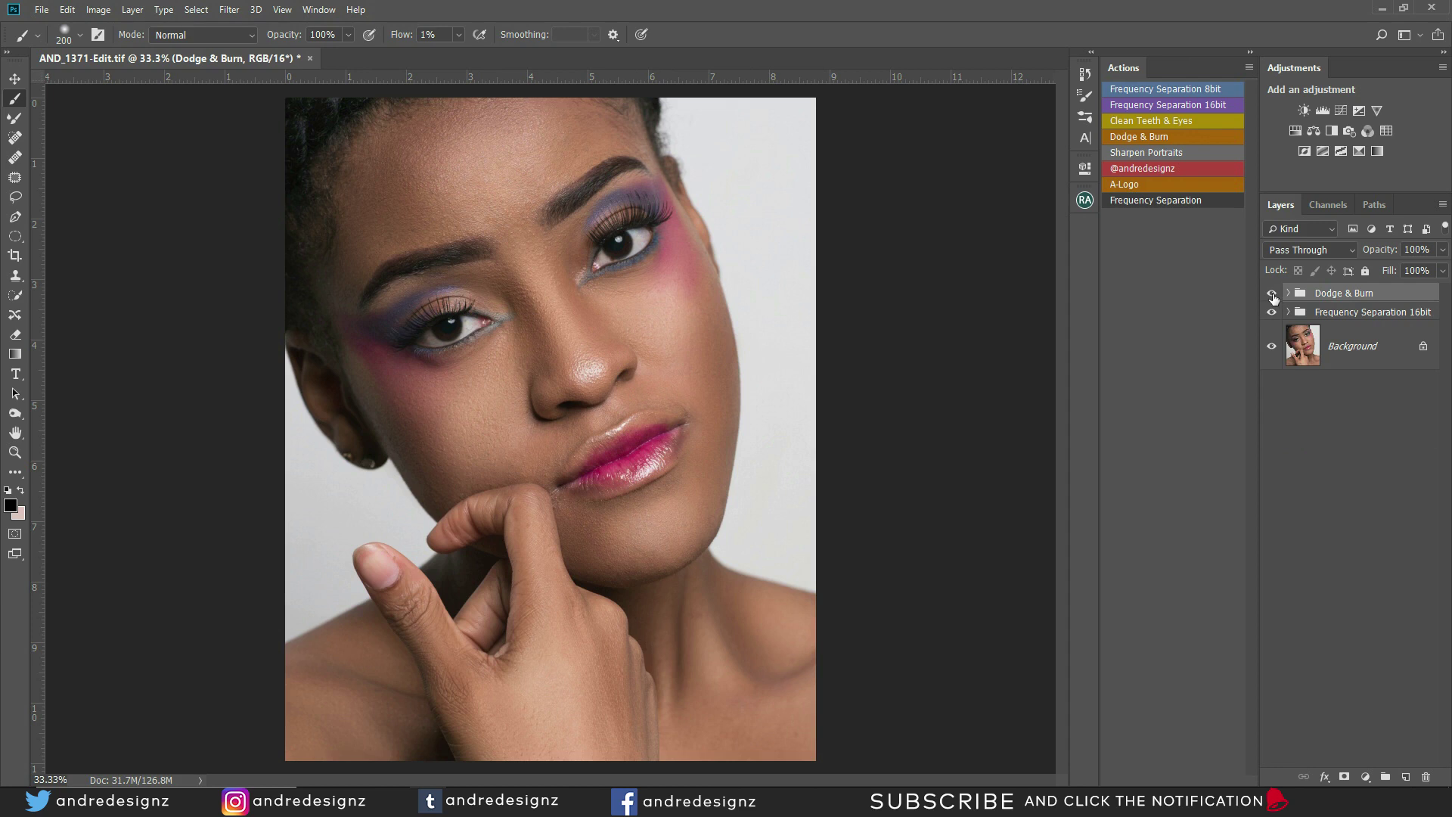
left_click(1272, 294)
left_click(1273, 295)
left_click(1274, 295)
left_click(1273, 295)
left_click(1276, 297)
Run the Clean Teeth & Eyes action and set the brush flow to 29%
left_click(1147, 121)
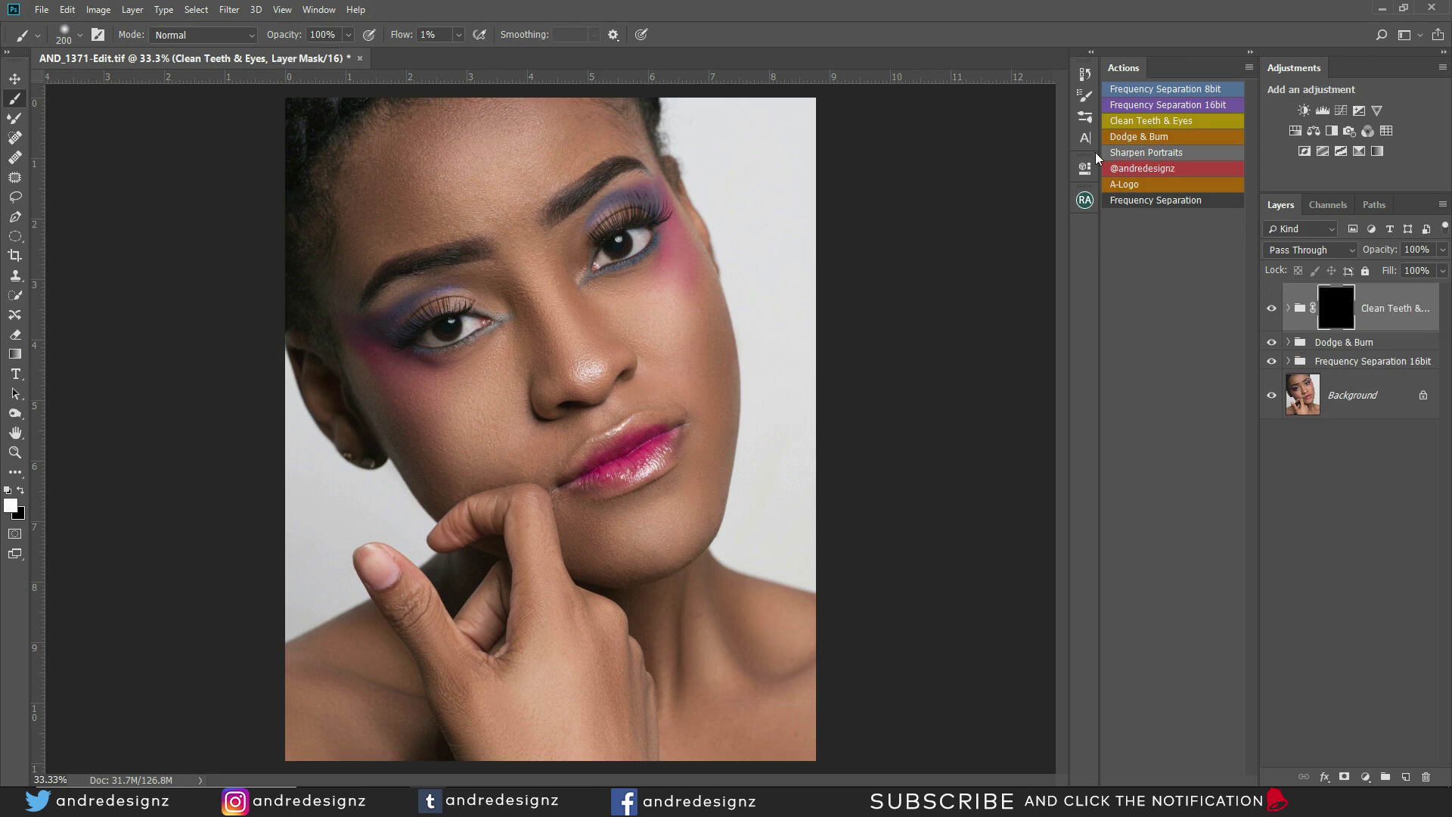
left_click(460, 36)
left_click_drag(462, 58, 481, 59)
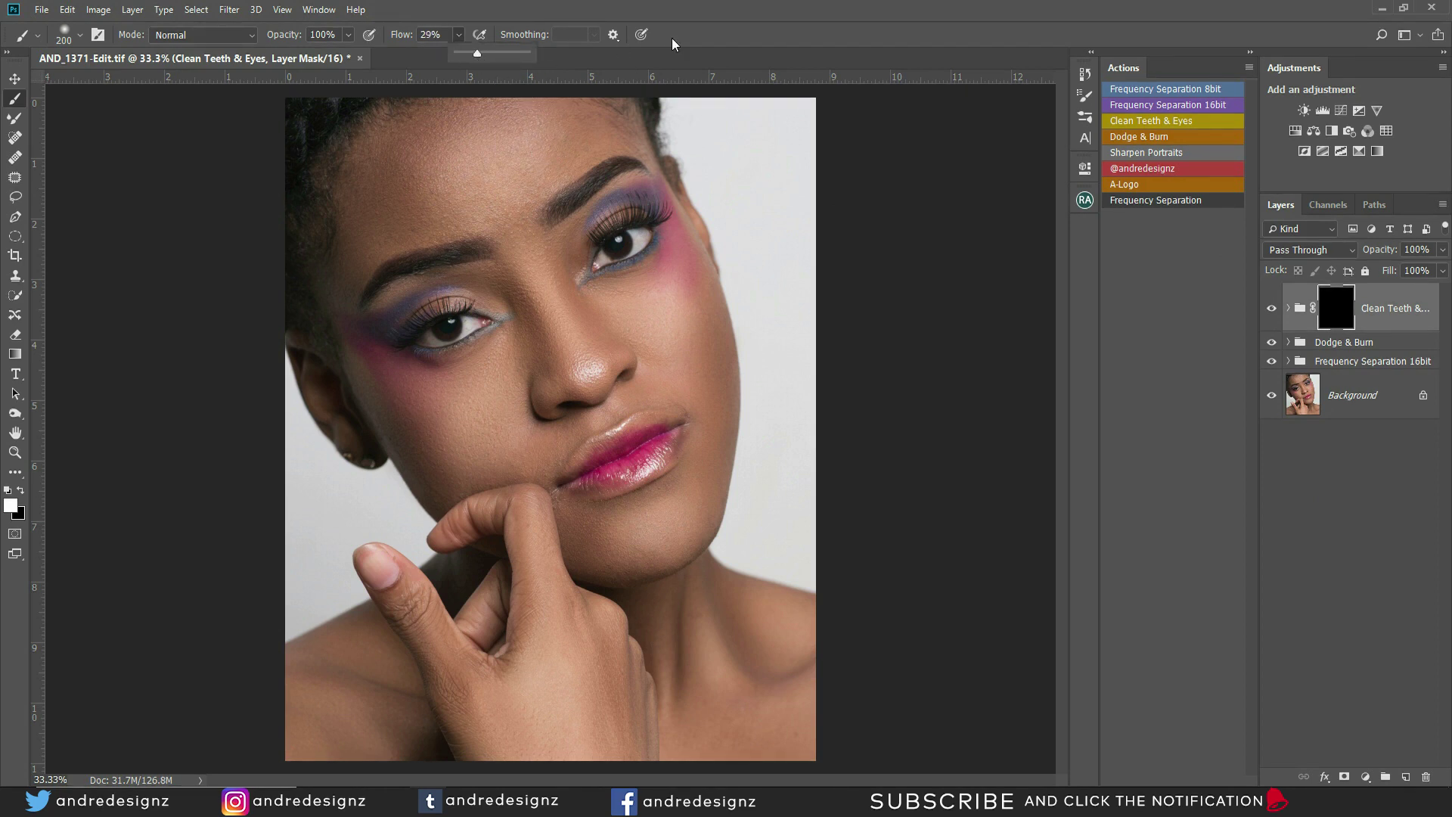
left_click(870, 198)
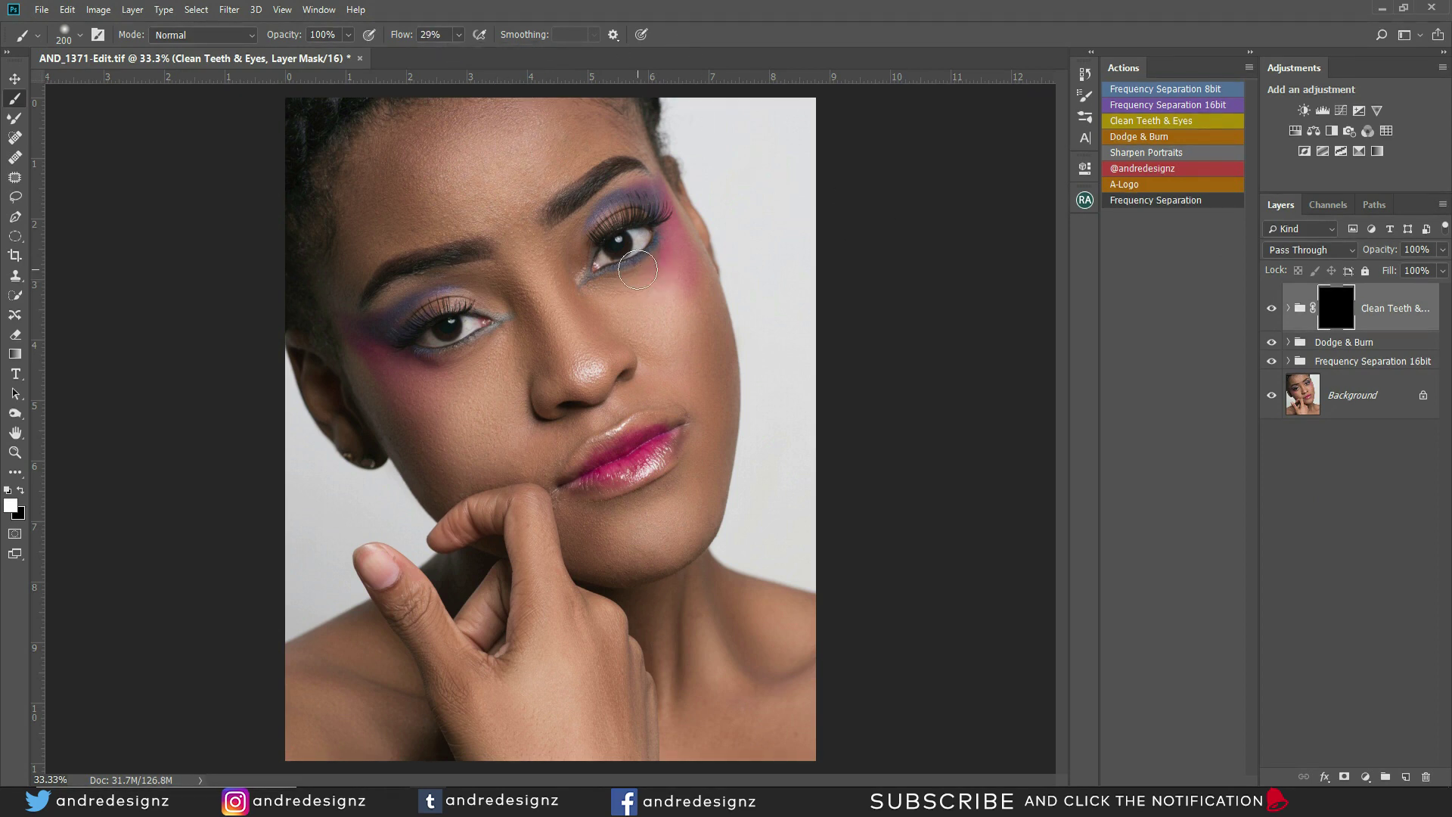
Paint the Clean Teeth & Eyes mask over the white of the eye farther from the hand with a 60-size brush
scroll(638, 270, "up", 5)
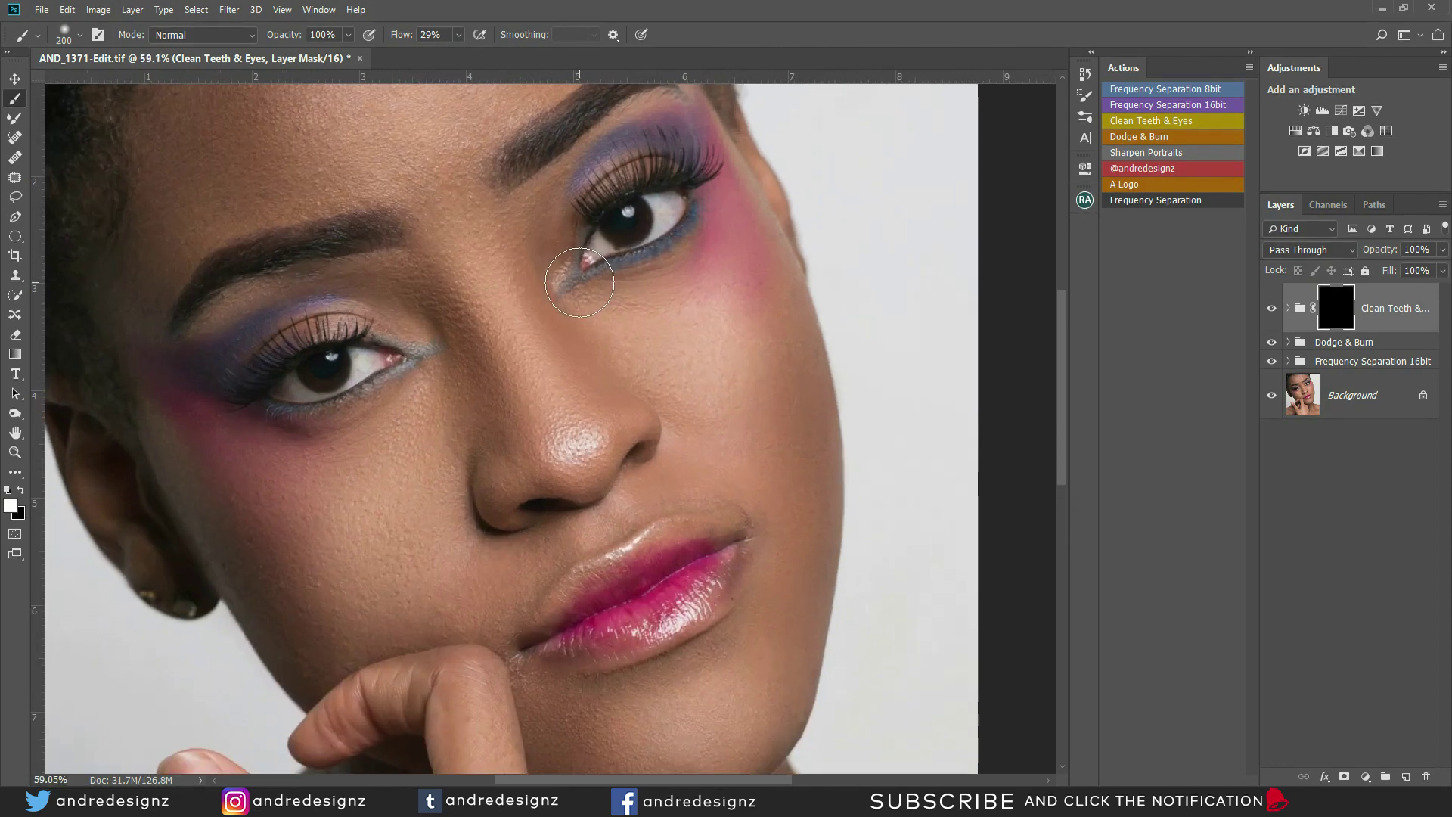
scroll(579, 282, "up", 1)
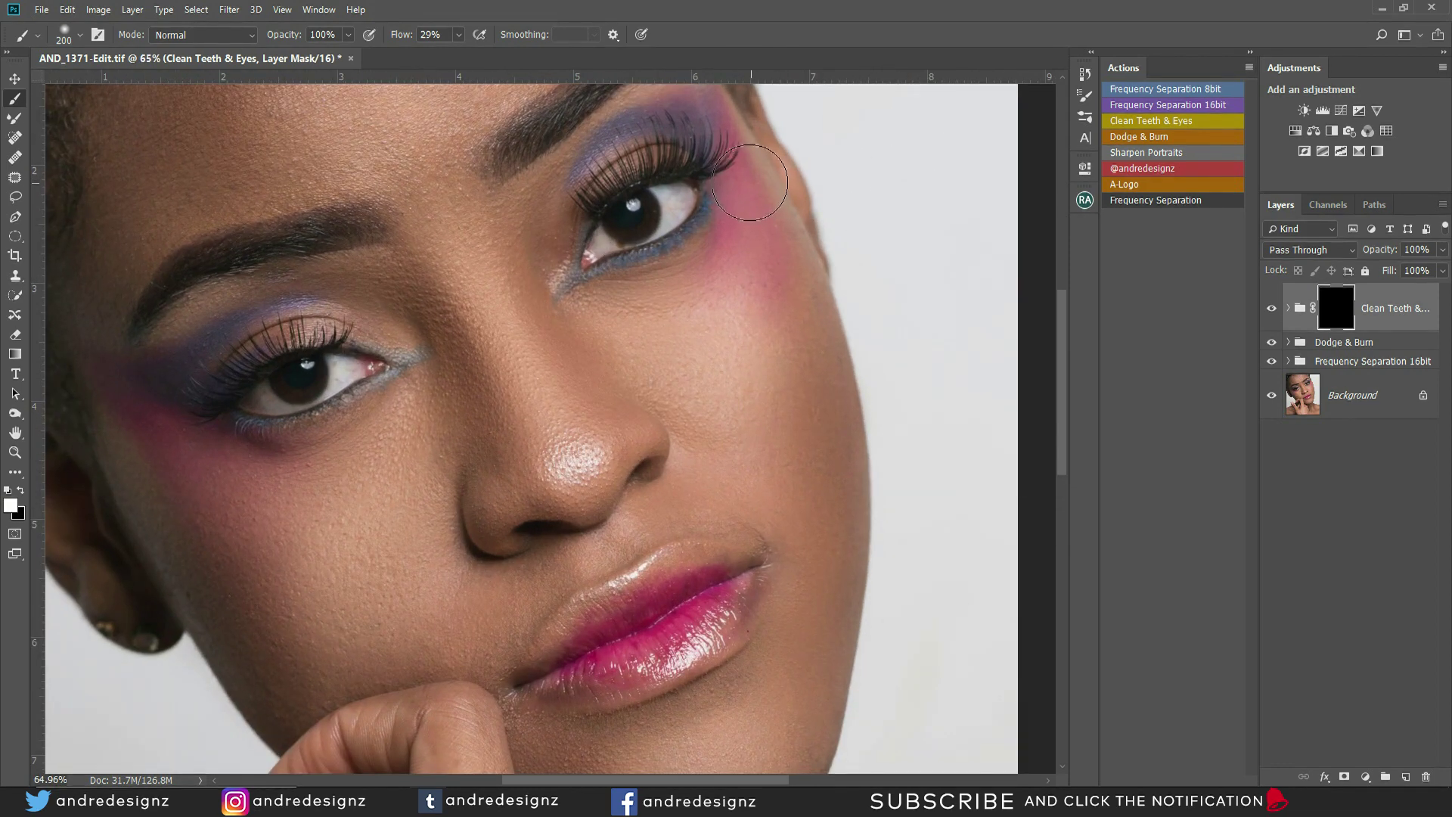
key("bracketleft")
key("bracketleft")
key("bracketleft")
key("bracketleft")
key("bracketleft")
key("bracketleft")
key("bracketleft")
key("bracketleft")
mouse_move(677, 202)
left_mouse_down()
mouse_move(672, 216)
mouse_move(684, 198)
left_mouse_up()
mouse_move(605, 242)
left_mouse_down()
mouse_move(594, 253)
mouse_move(624, 246)
mouse_move(620, 227)
left_mouse_up()
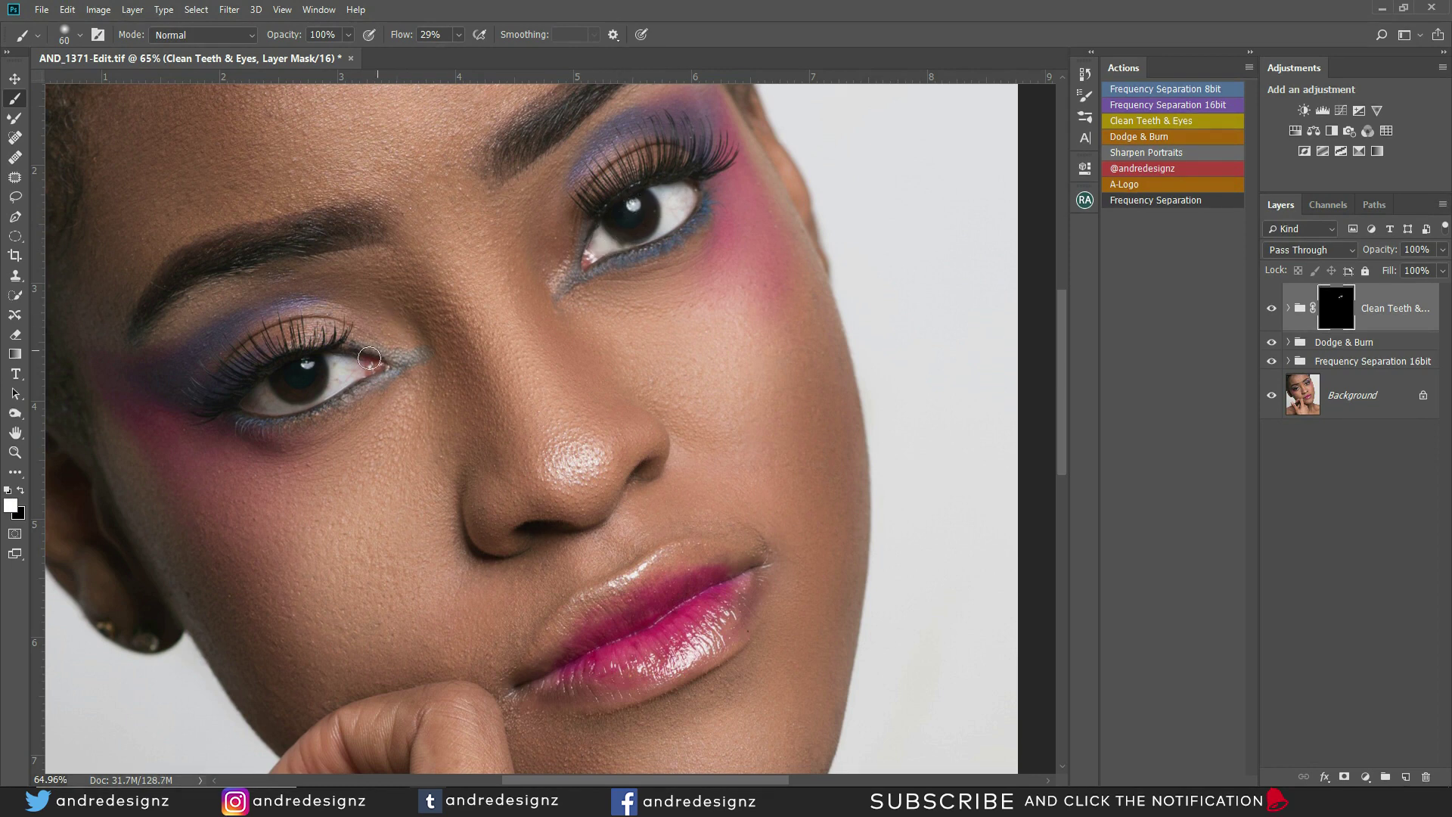
Paint the Clean Teeth & Eyes mask over the white of the eye nearer the hand, and compare the group on and off
mouse_move(344, 366)
left_mouse_down()
mouse_move(356, 377)
mouse_move(265, 412)
mouse_move(295, 403)
left_mouse_up()
left_click(306, 362)
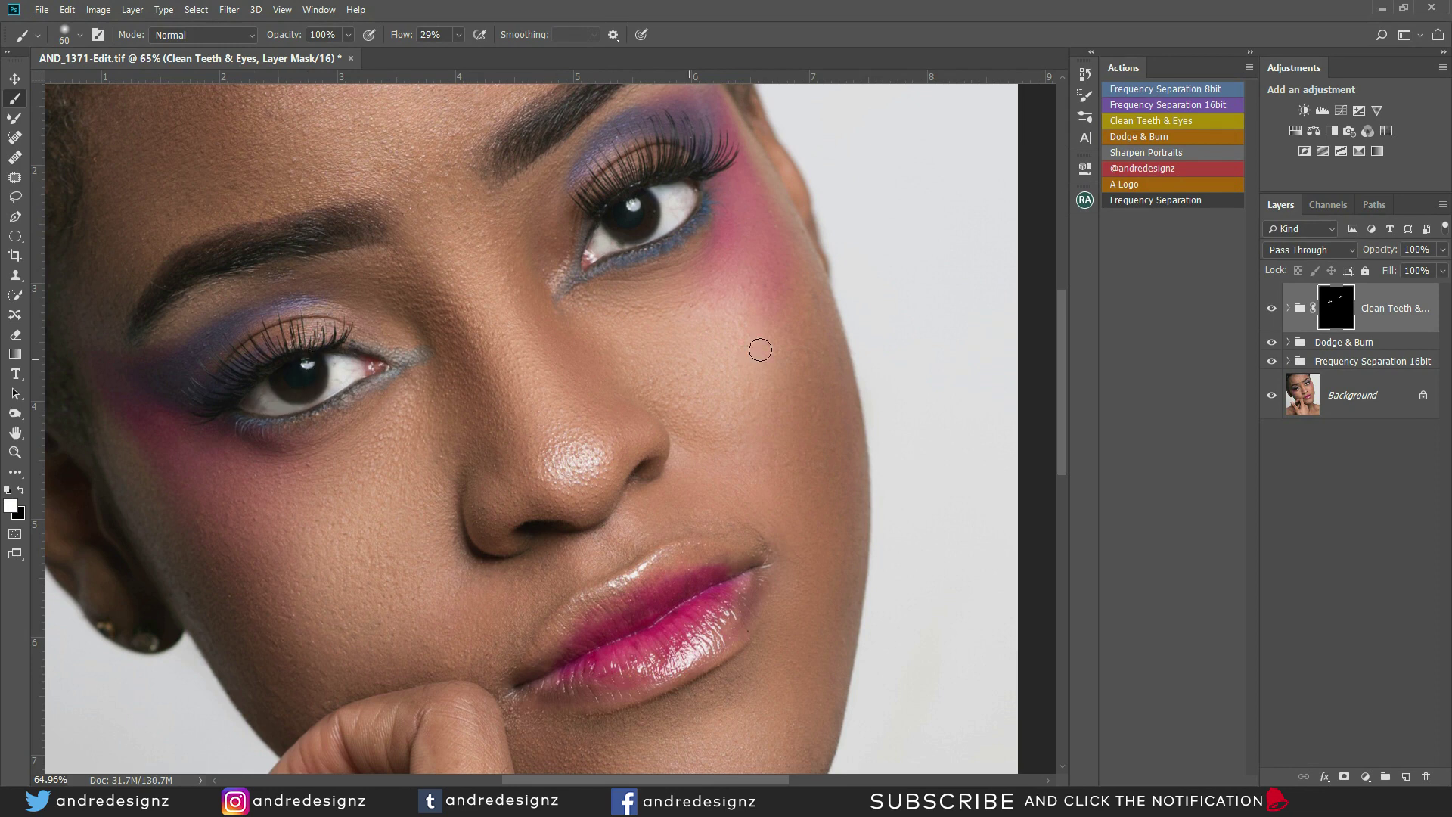
left_click(1281, 310)
left_click(1281, 310)
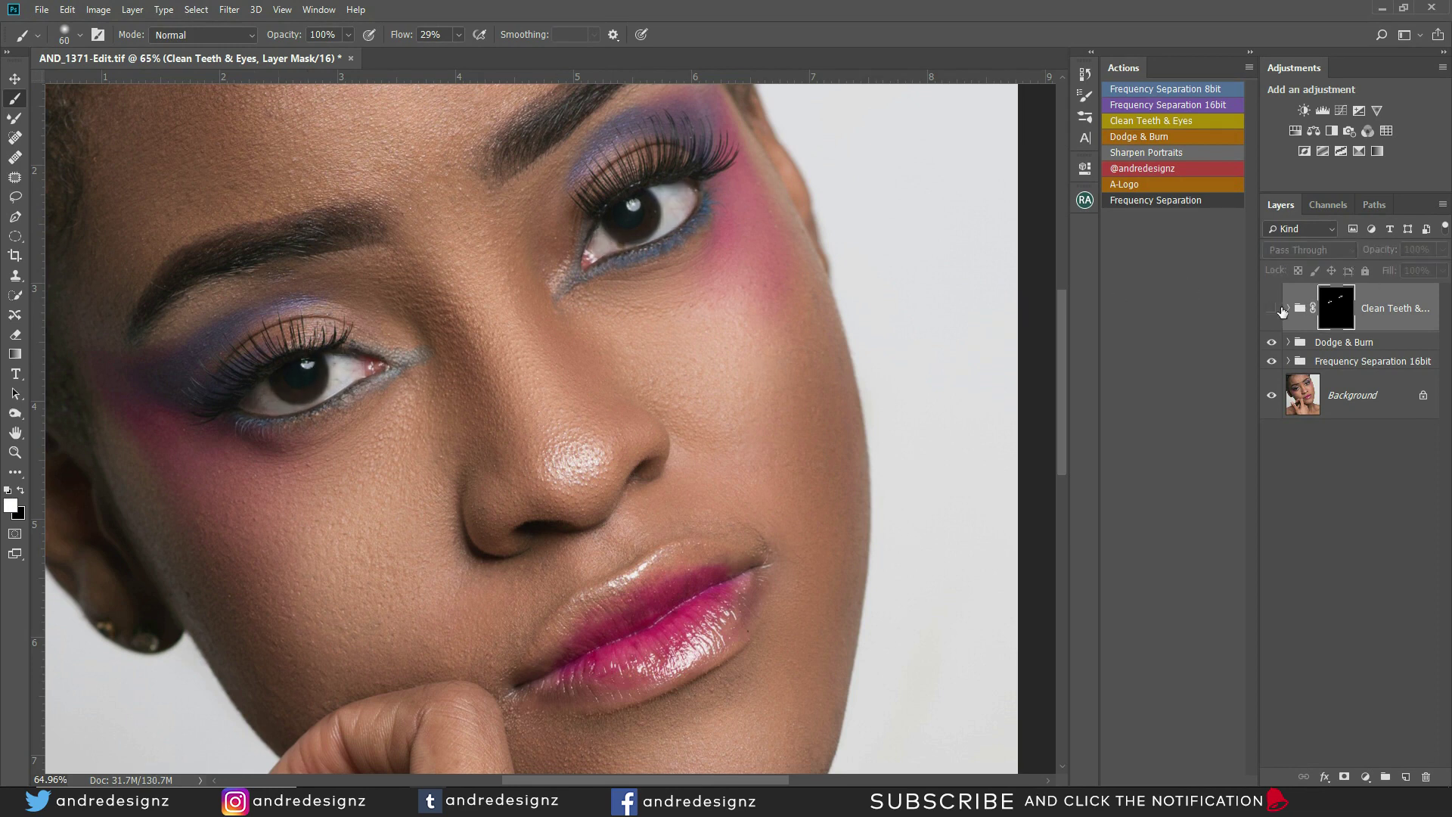
left_click(1273, 310)
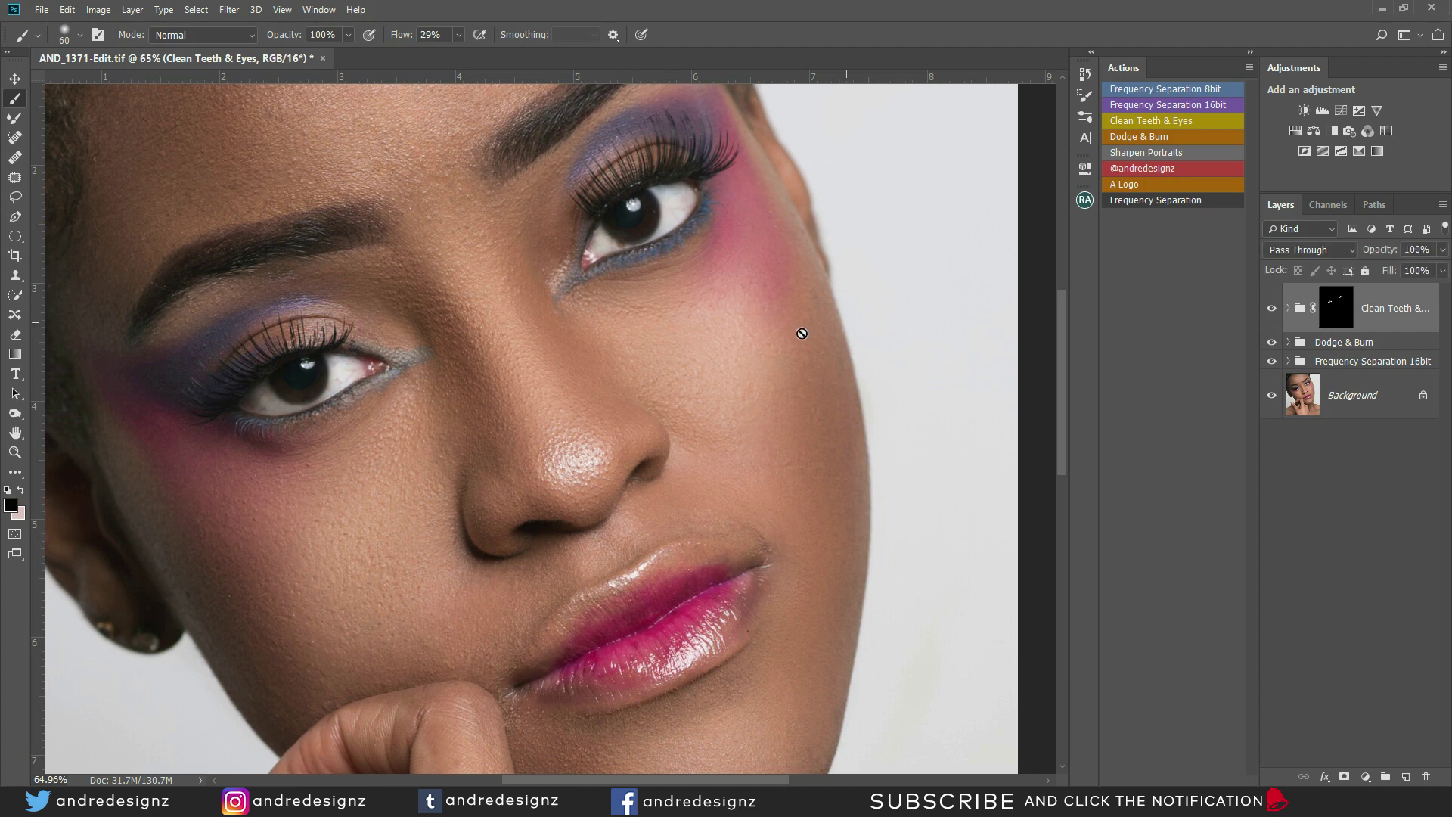
Compare the retouched full portrait with the original by showing only the Background layer and restoring all layers
scroll(577, 434, "down", 5)
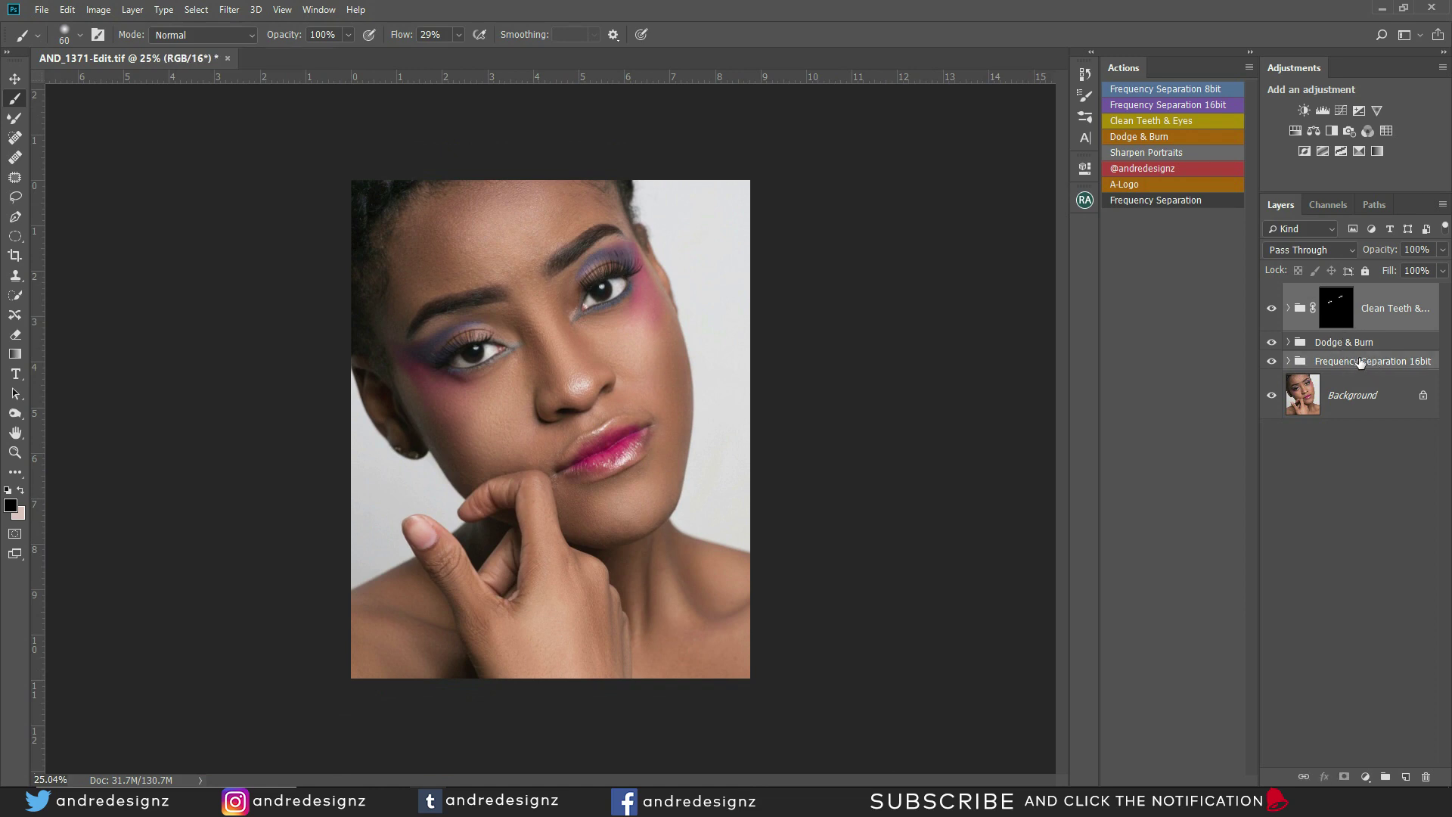
key("ctrl+backslash")
key("x")
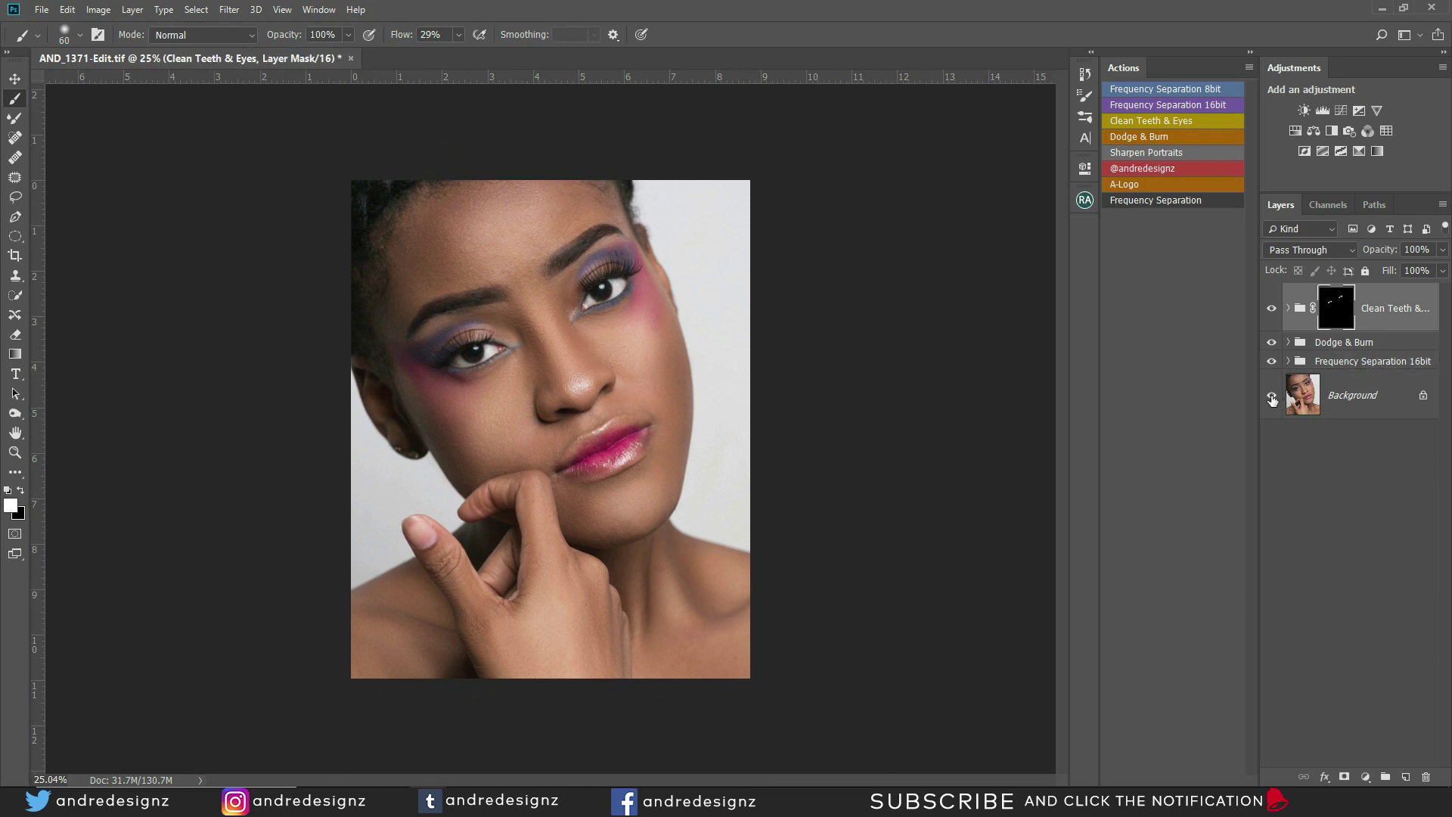
left_click(1274, 399, "alt")
left_click(1273, 398, "alt")
left_click(1273, 399, "alt")
left_click(1273, 399, "alt")
Add a Brightness/Contrast adjustment layer above the retouching groups and set its contrast to 15
key("p")
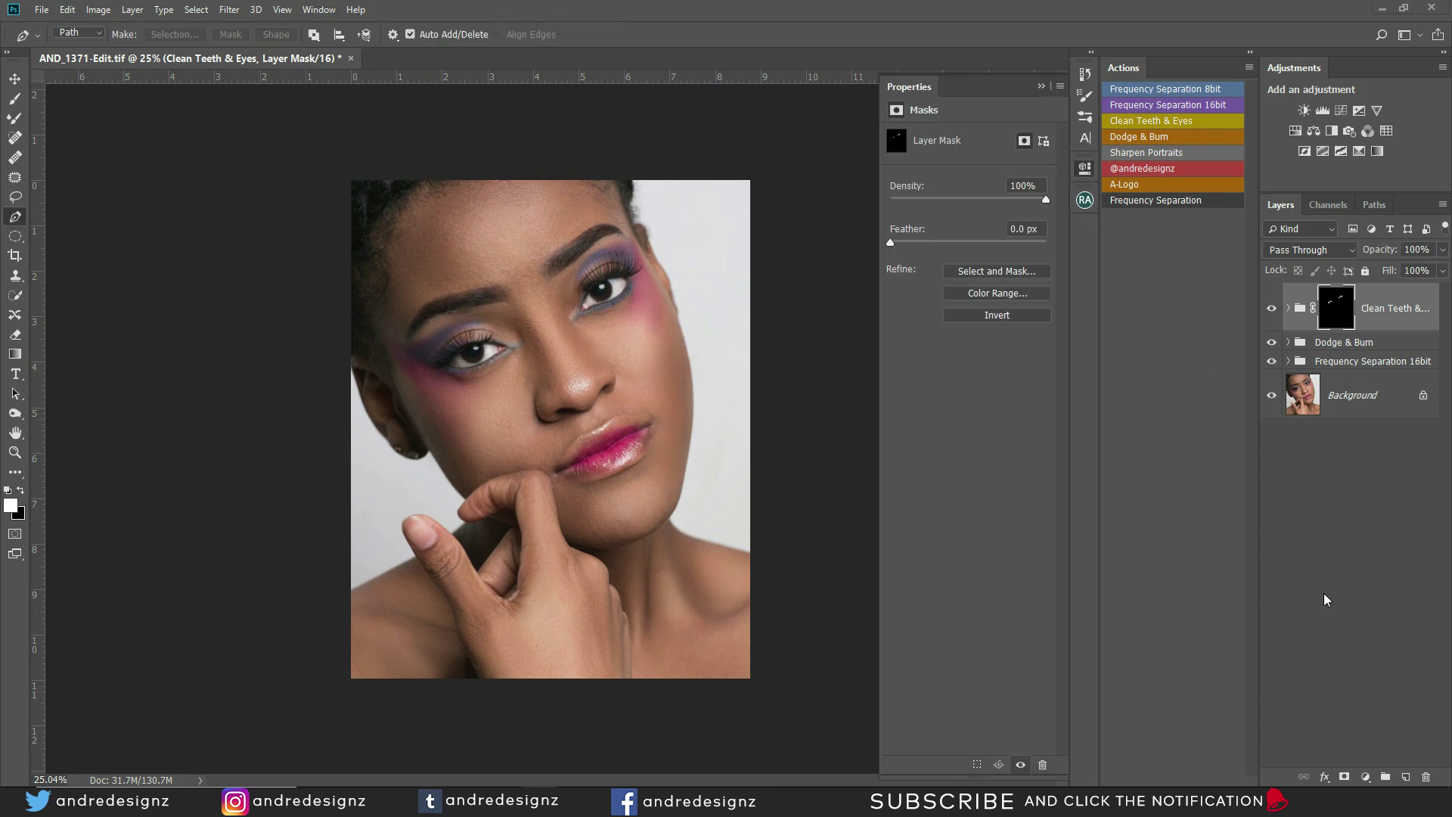
left_click(1367, 778)
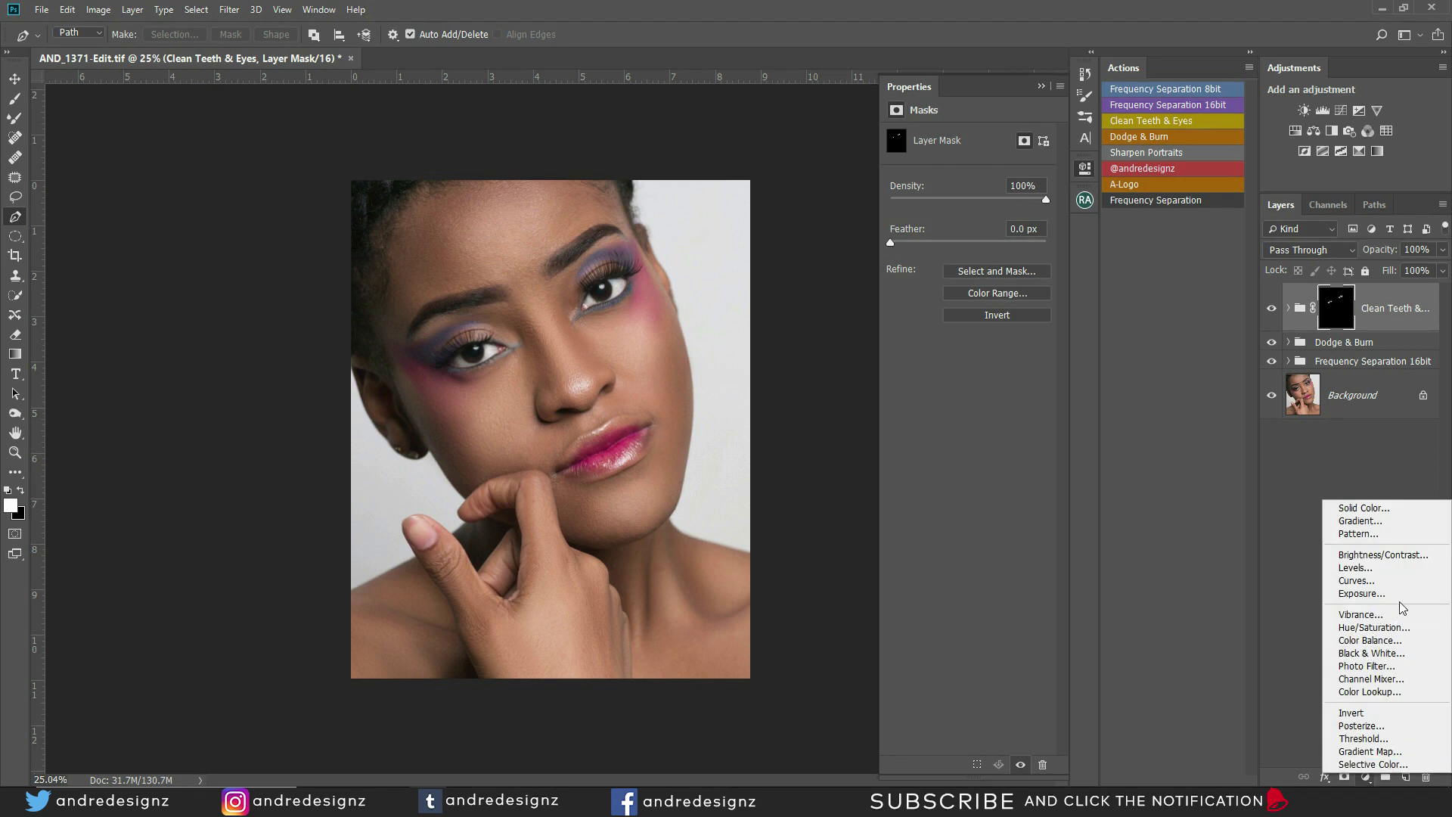
left_click(1385, 557)
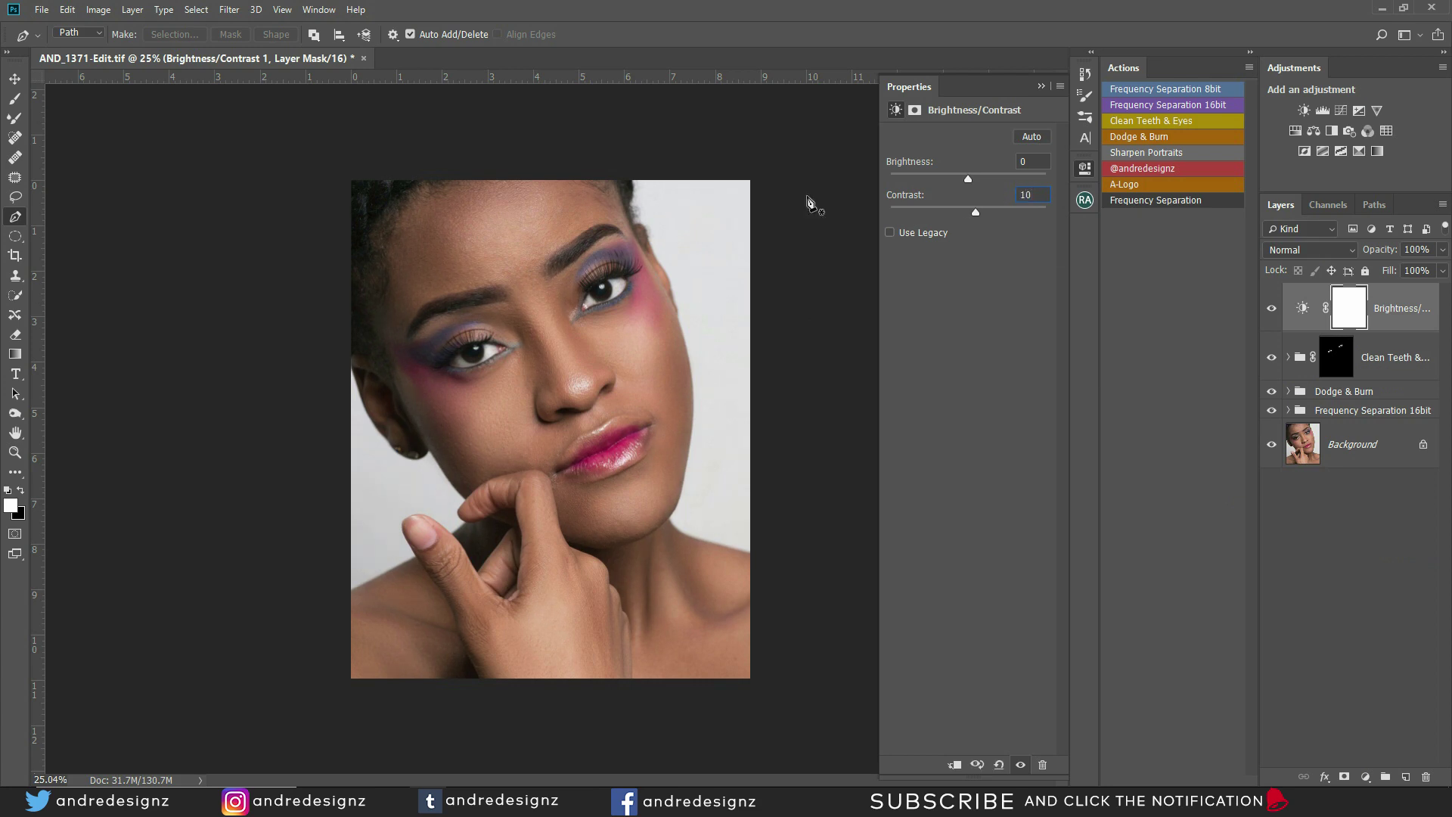
left_click(1276, 311)
left_click(1275, 309)
type("15")
Add a Color Balance adjustment layer, enter a value of 5, and compare the image with the layer on and off
left_click(1365, 777)
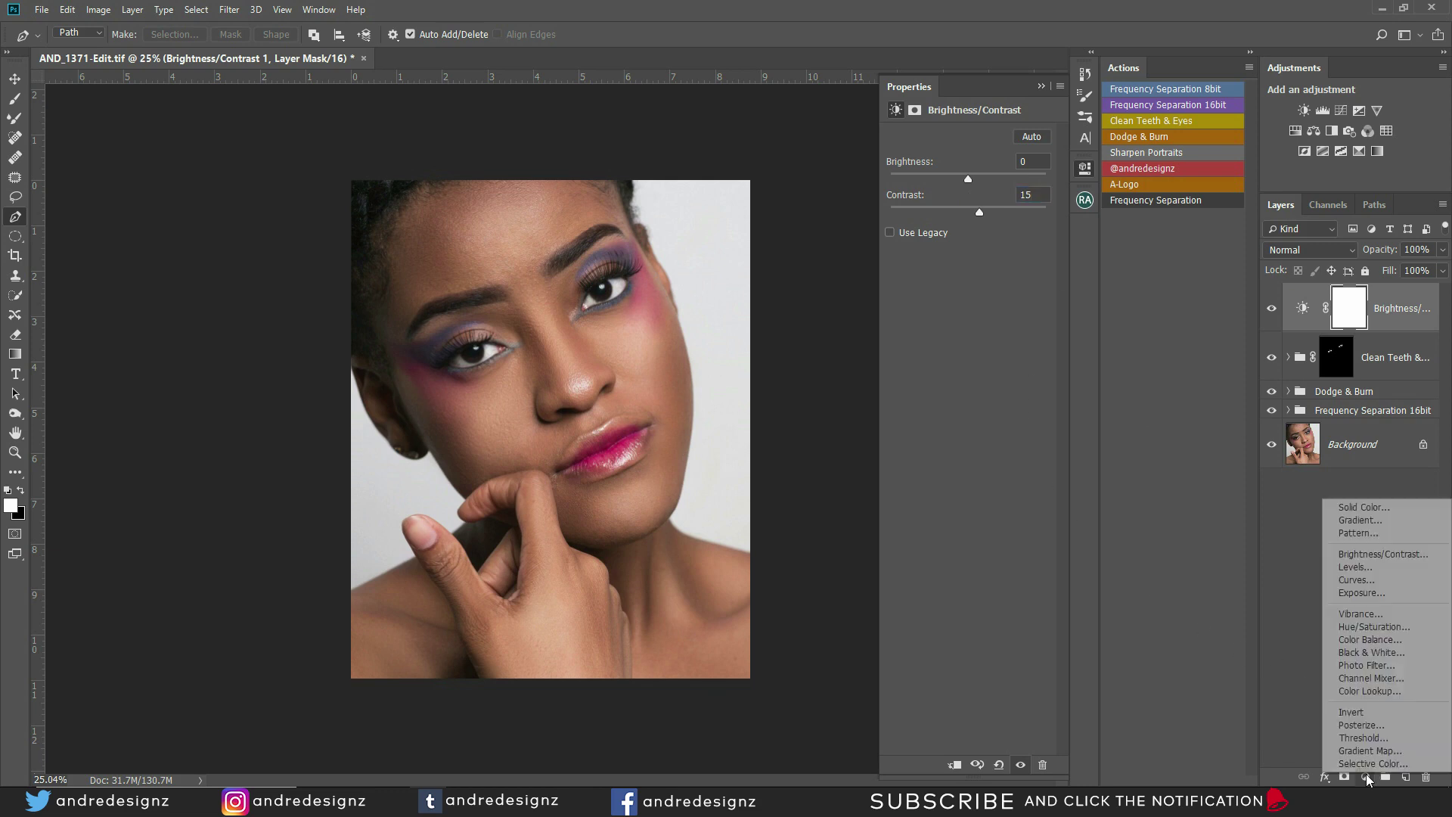
left_click(1412, 640)
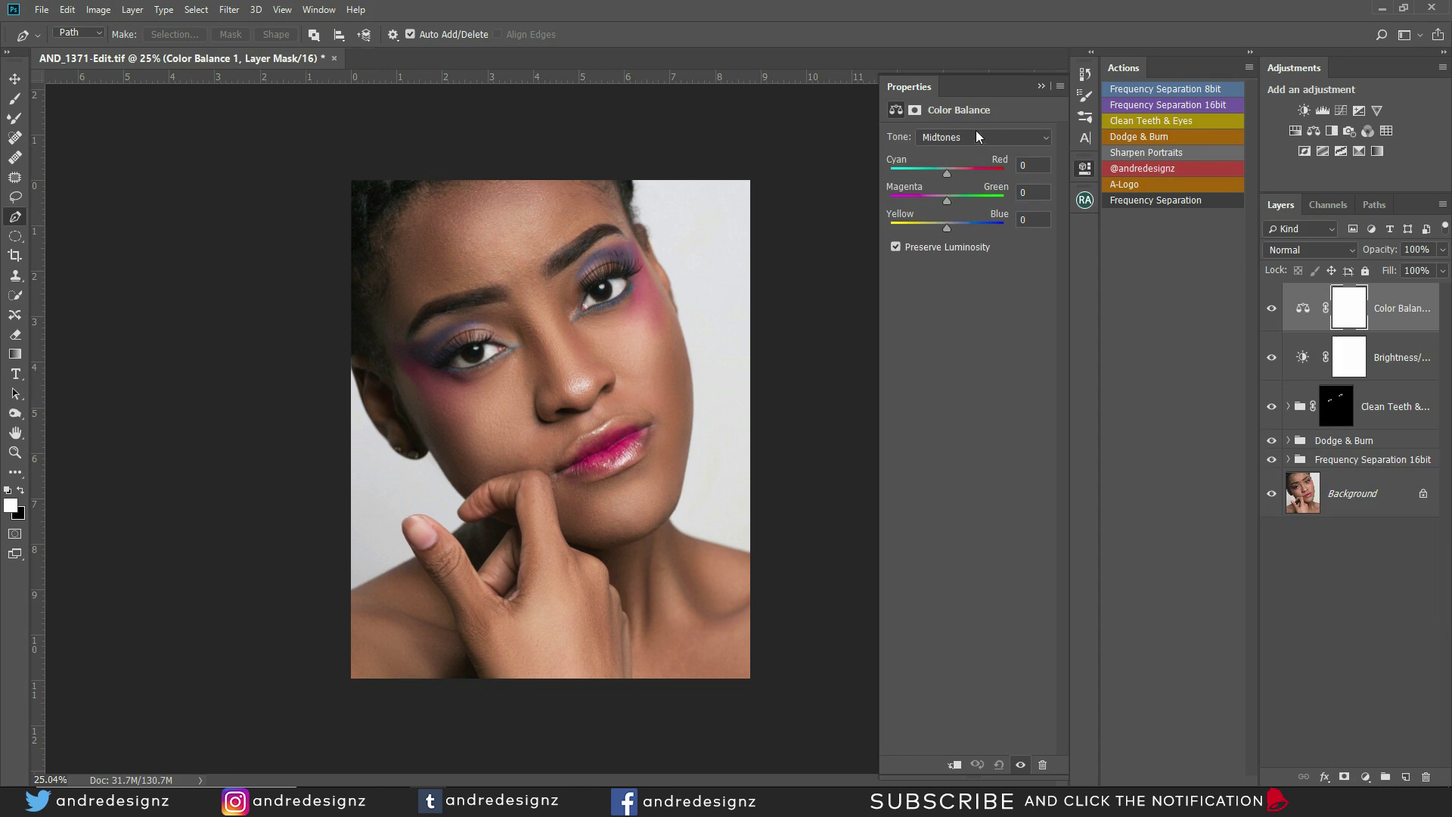
left_click(981, 134)
left_click(955, 152)
type("5")
left_click(1273, 309)
left_click(1273, 309)
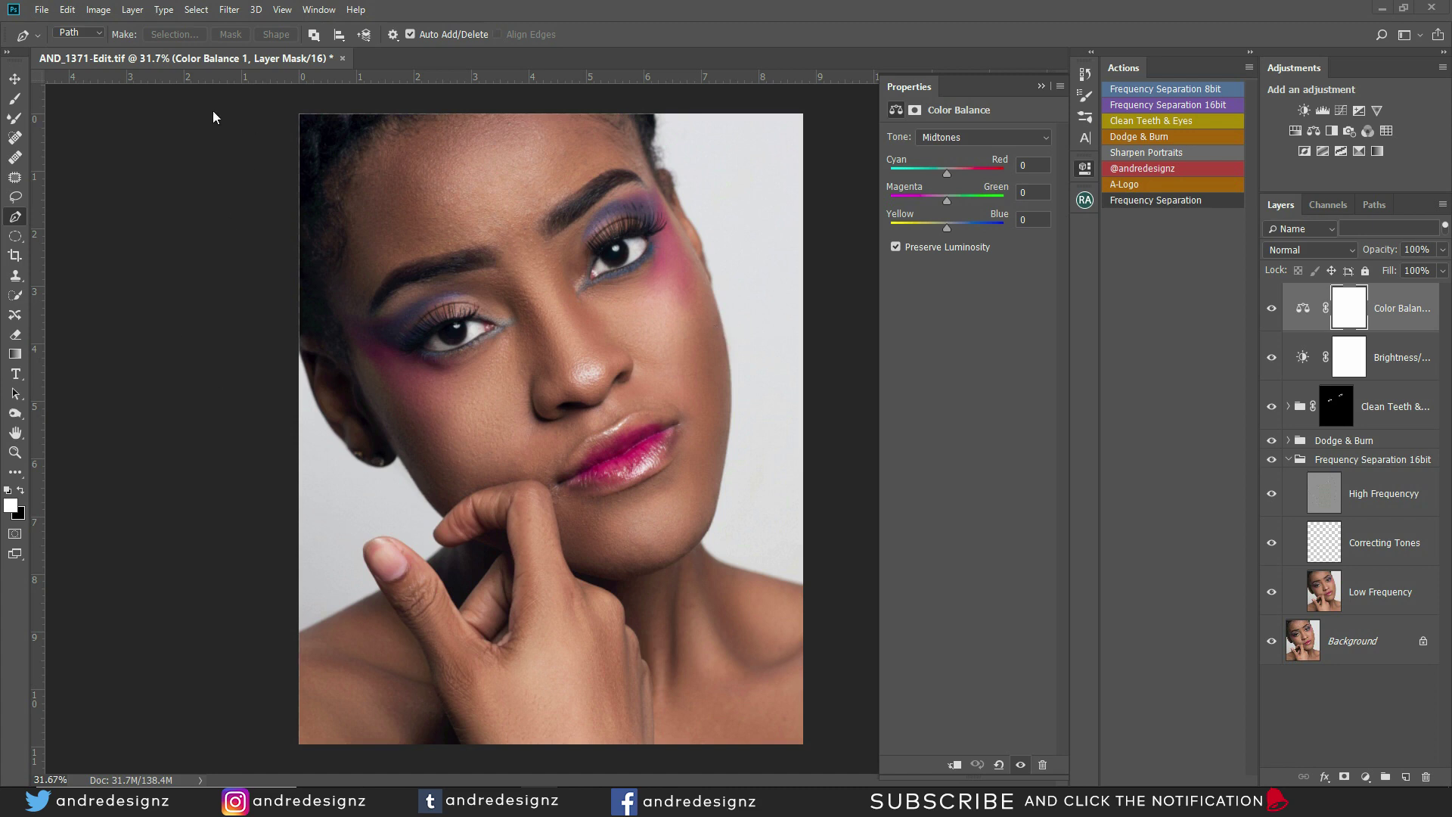
Load the saved Face channel as a new selection to preview its shape, and deselect it
left_click(205, 13)
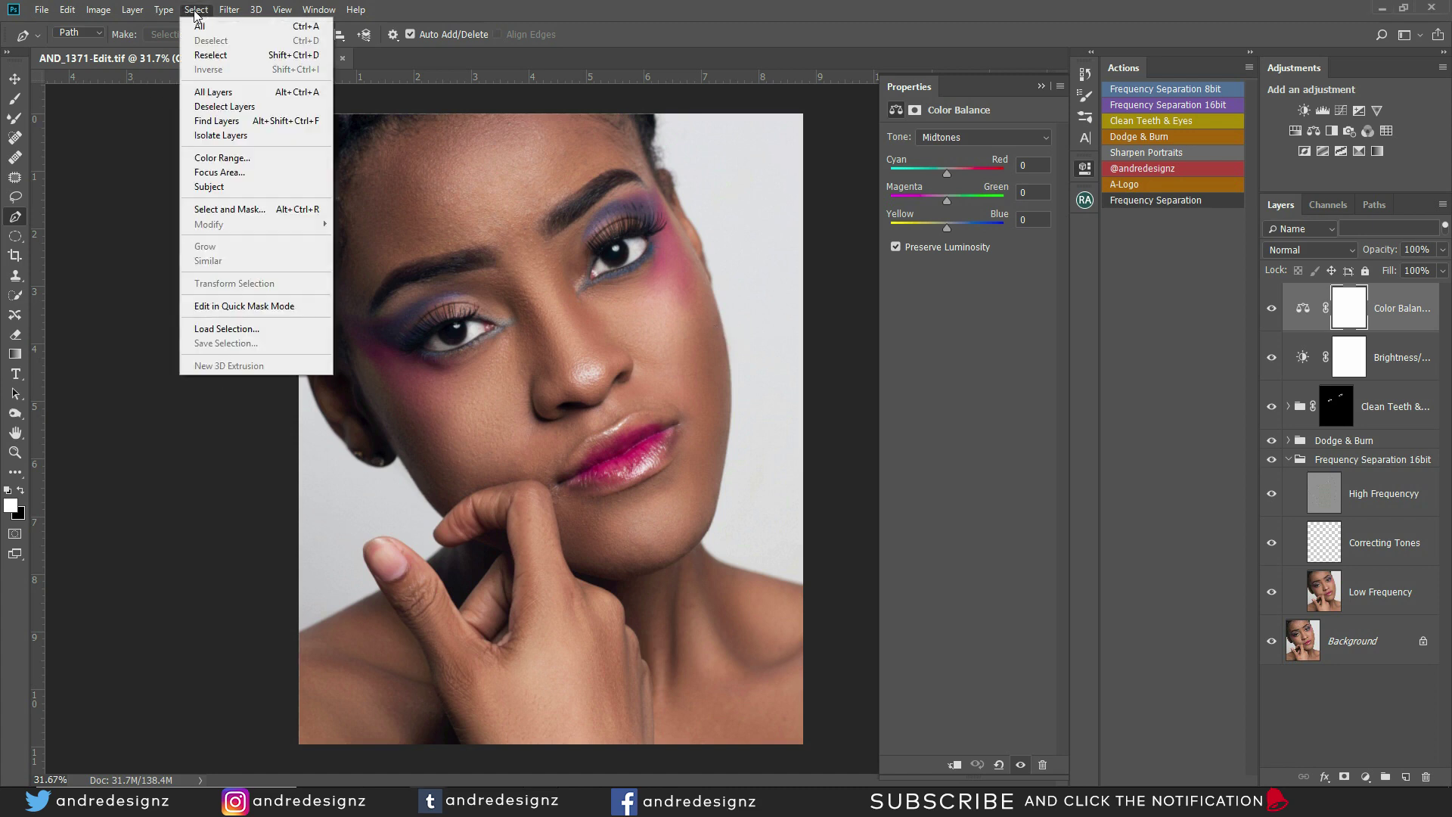
left_click(280, 329)
left_click(714, 239)
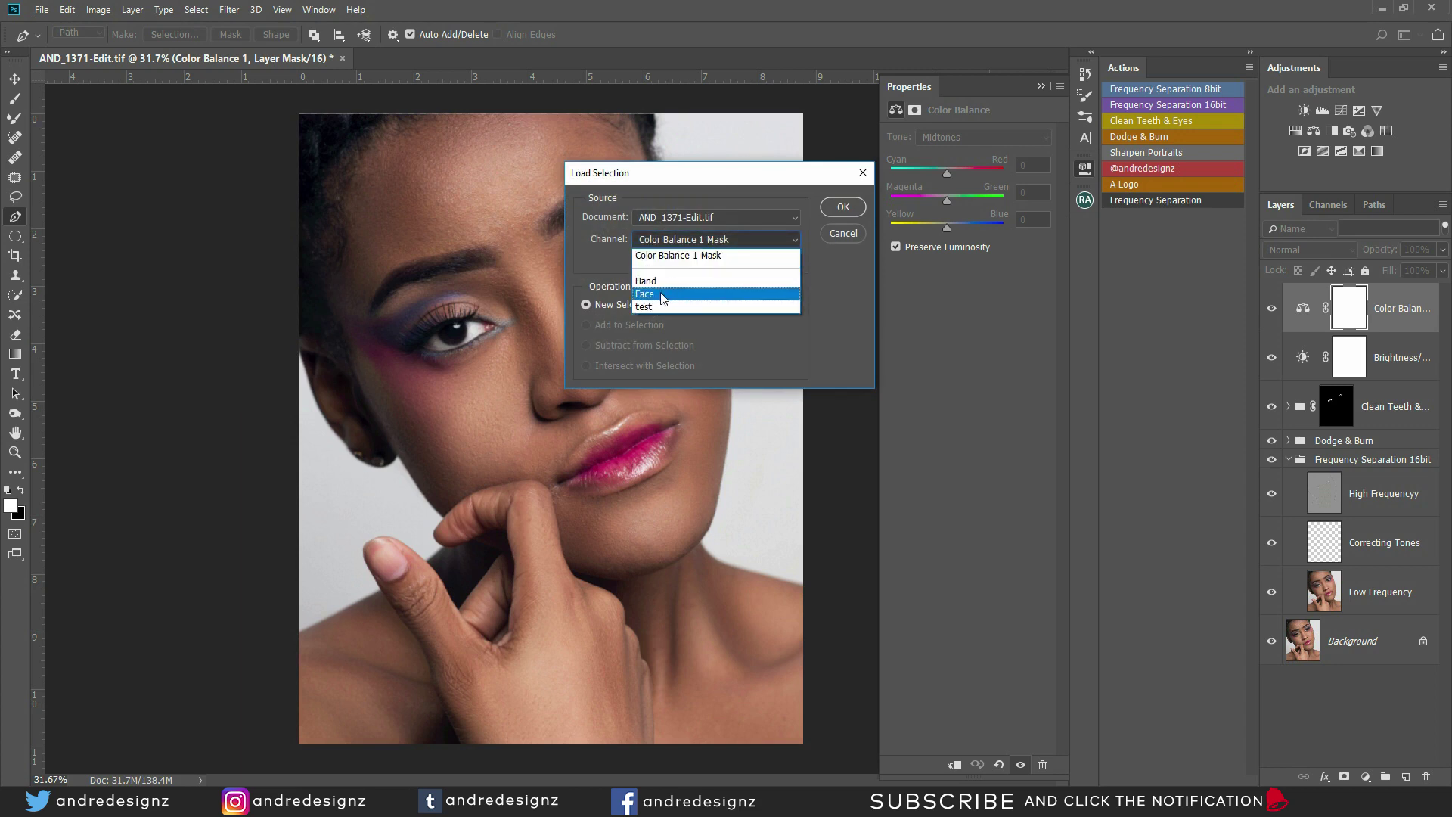
left_click(663, 295)
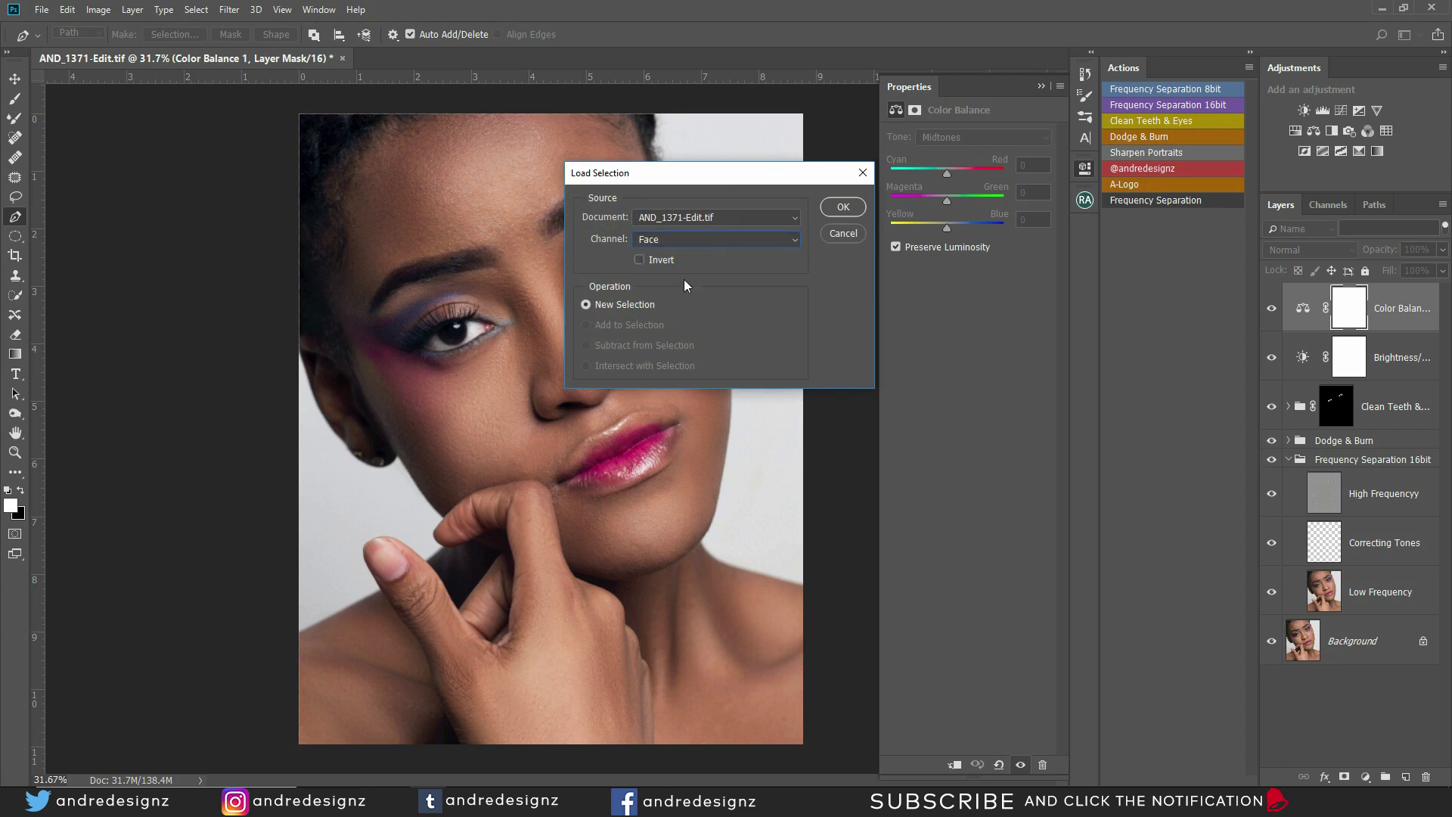
left_click(846, 210)
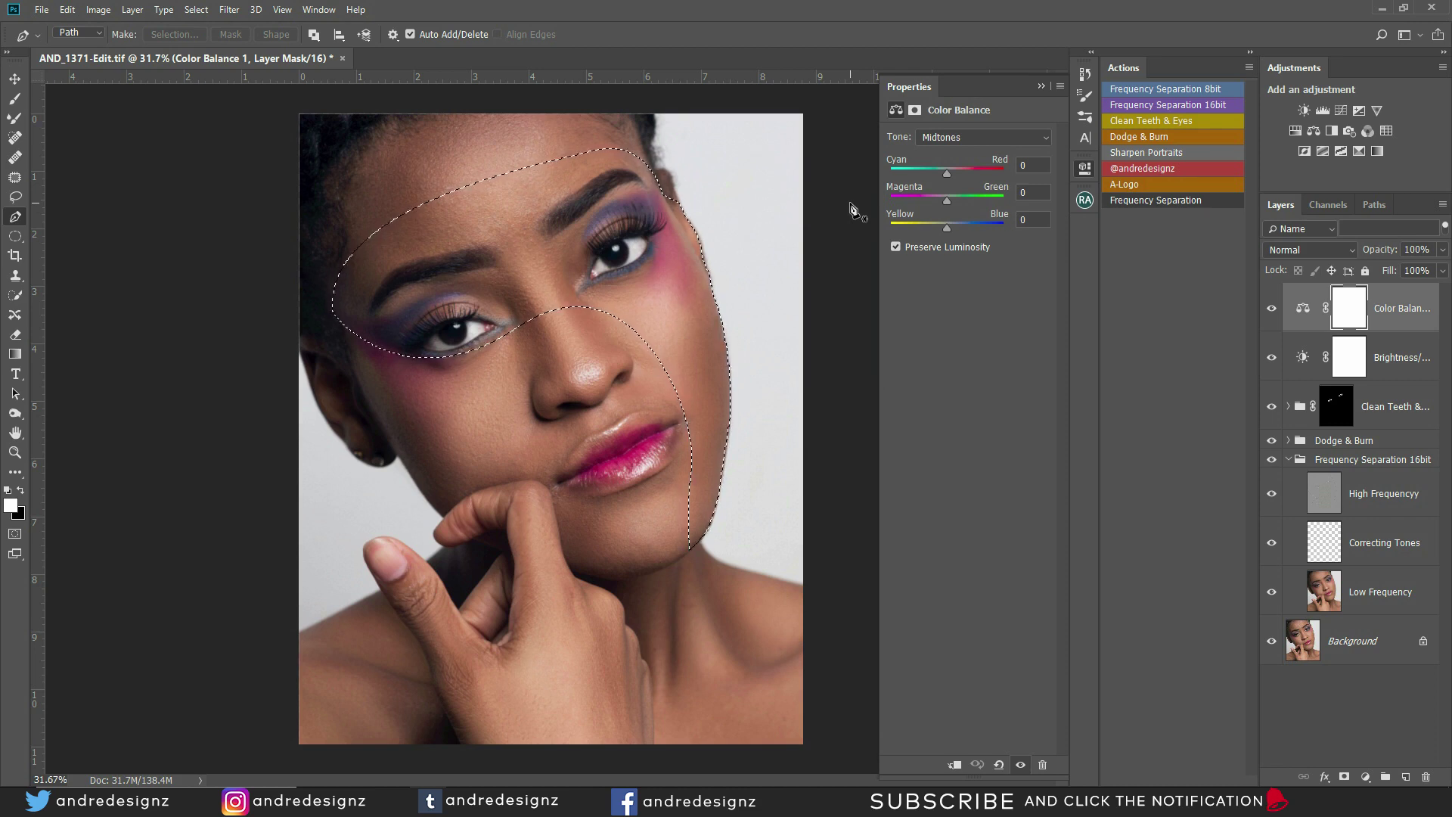
key("ctrl+d")
Draw a closed curved Pen path across the forehead, eyes and cheek, and convert it to a selection with 0 px feather
left_click(344, 334)
left_click_drag(547, 193, 692, 244)
left_click_drag(716, 393, 709, 537)
left_click_drag(344, 333, 2, 420)
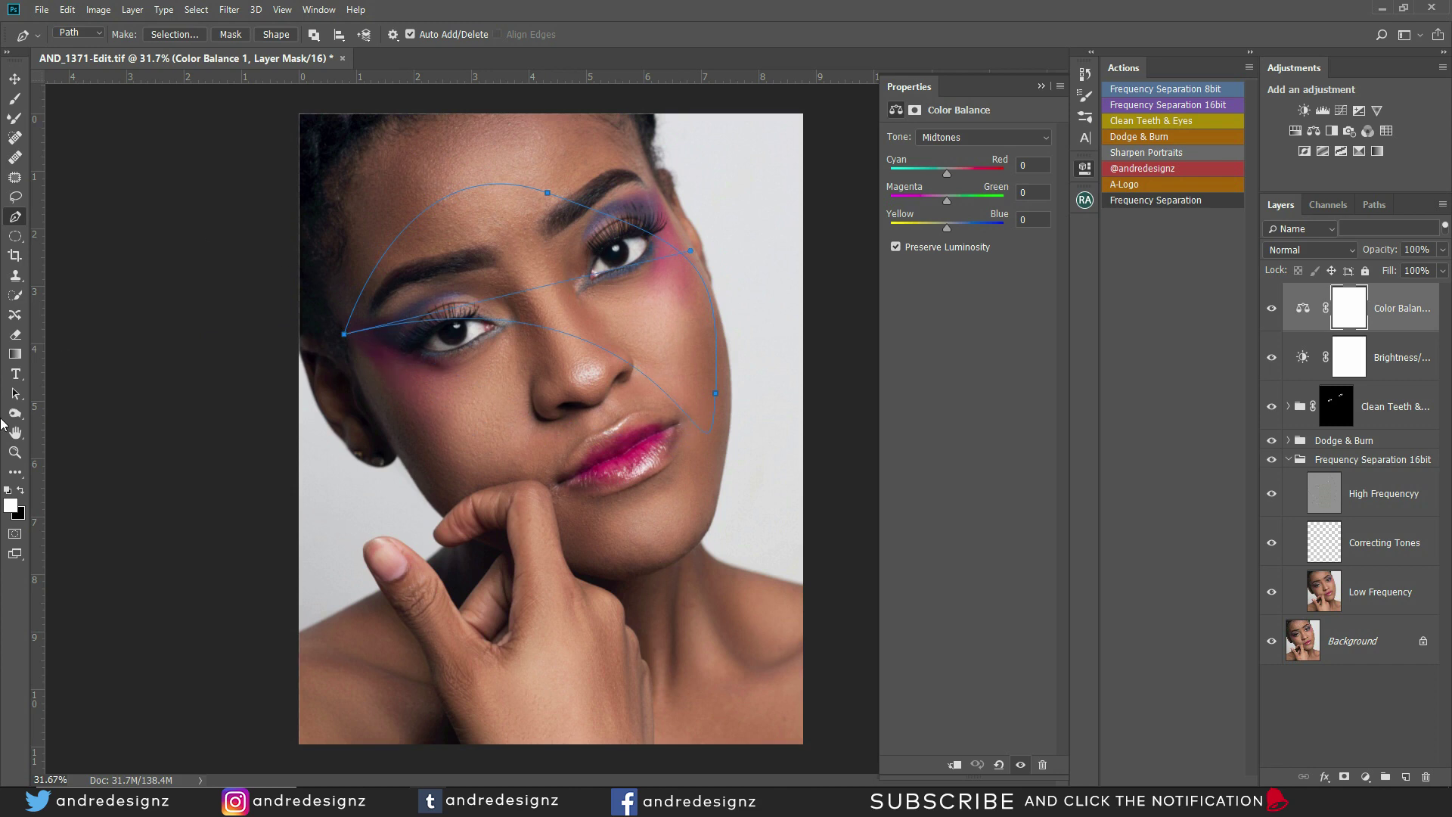
right_click(638, 300)
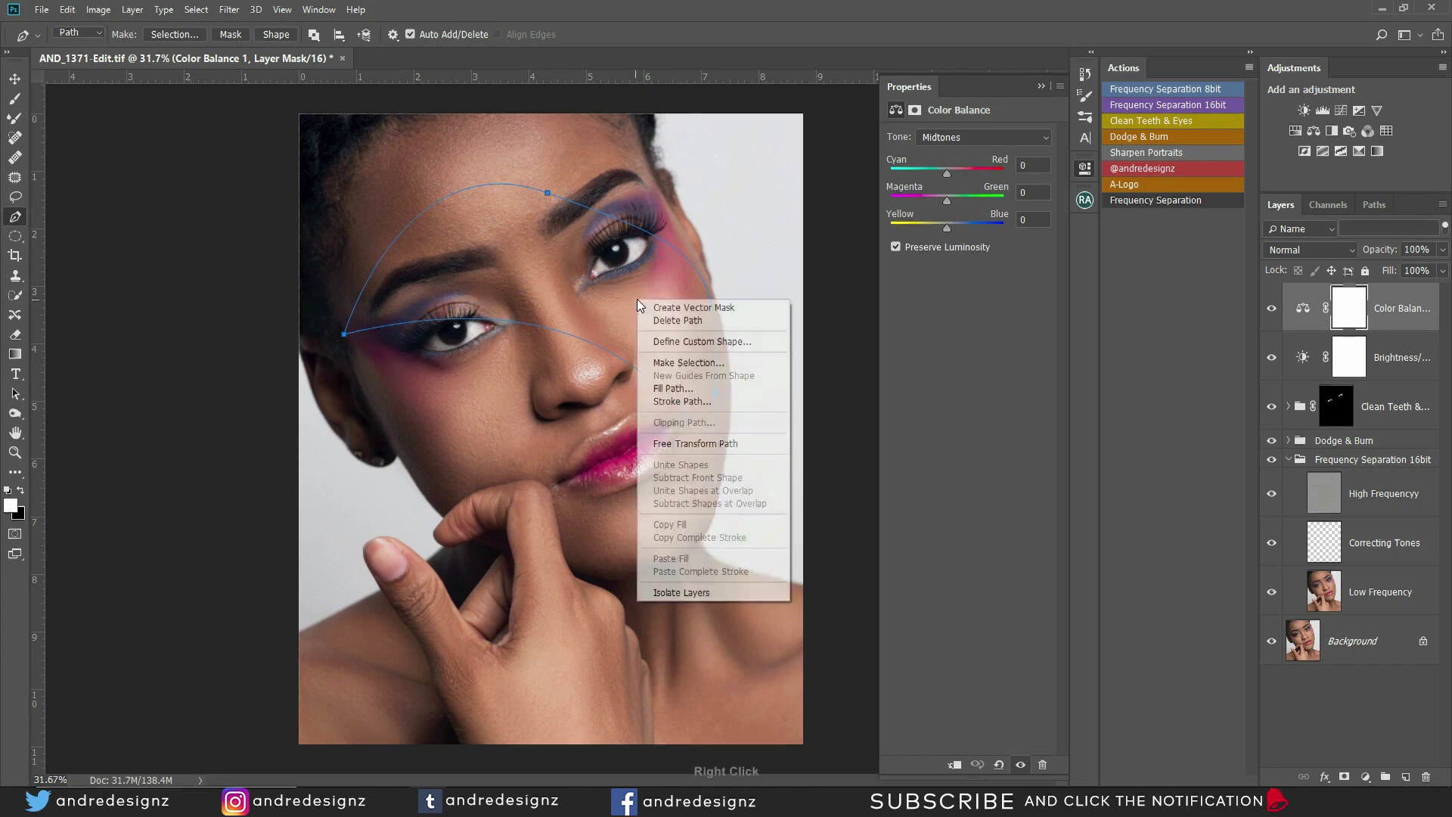
left_click(691, 361)
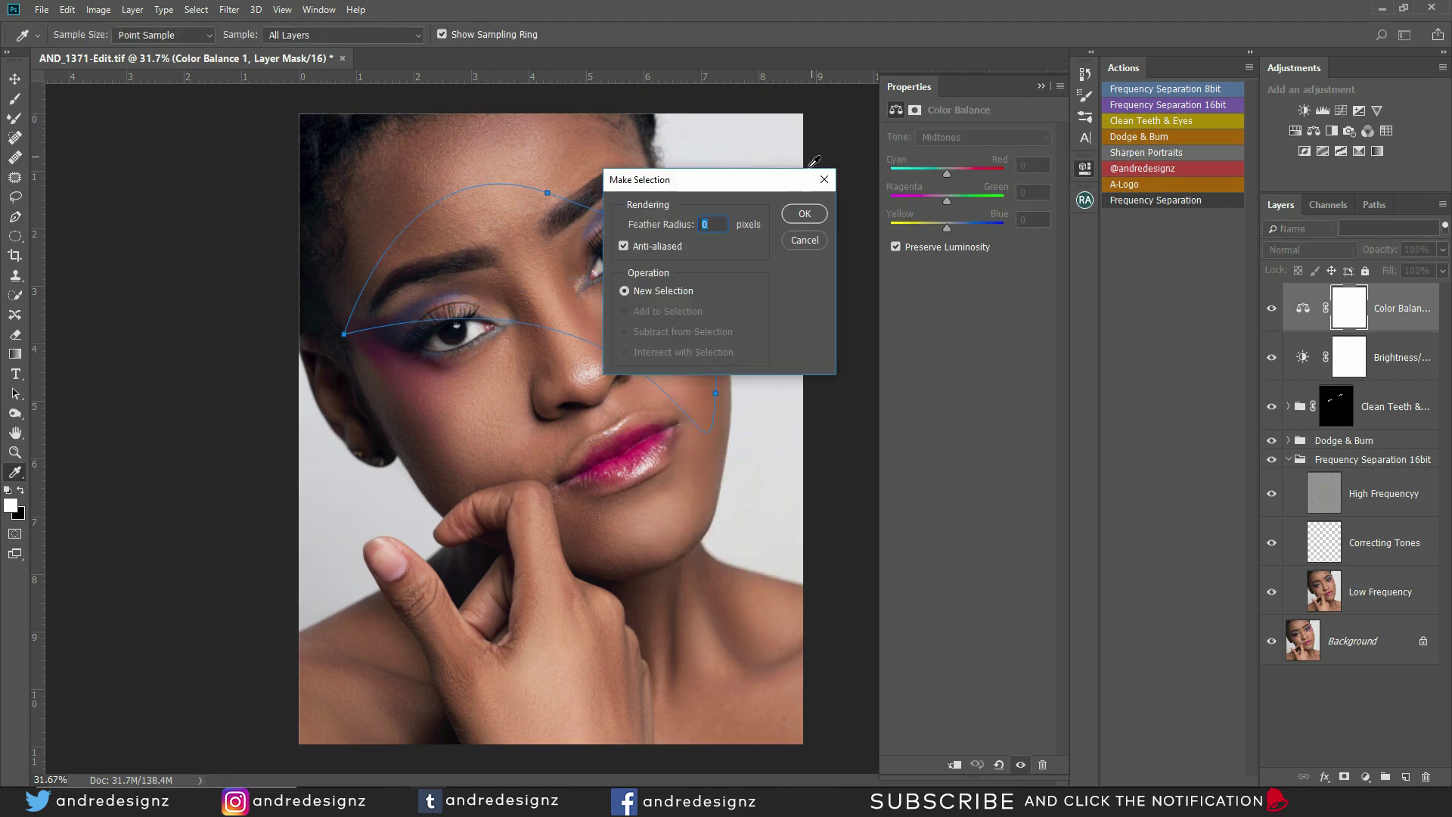
left_click(822, 217)
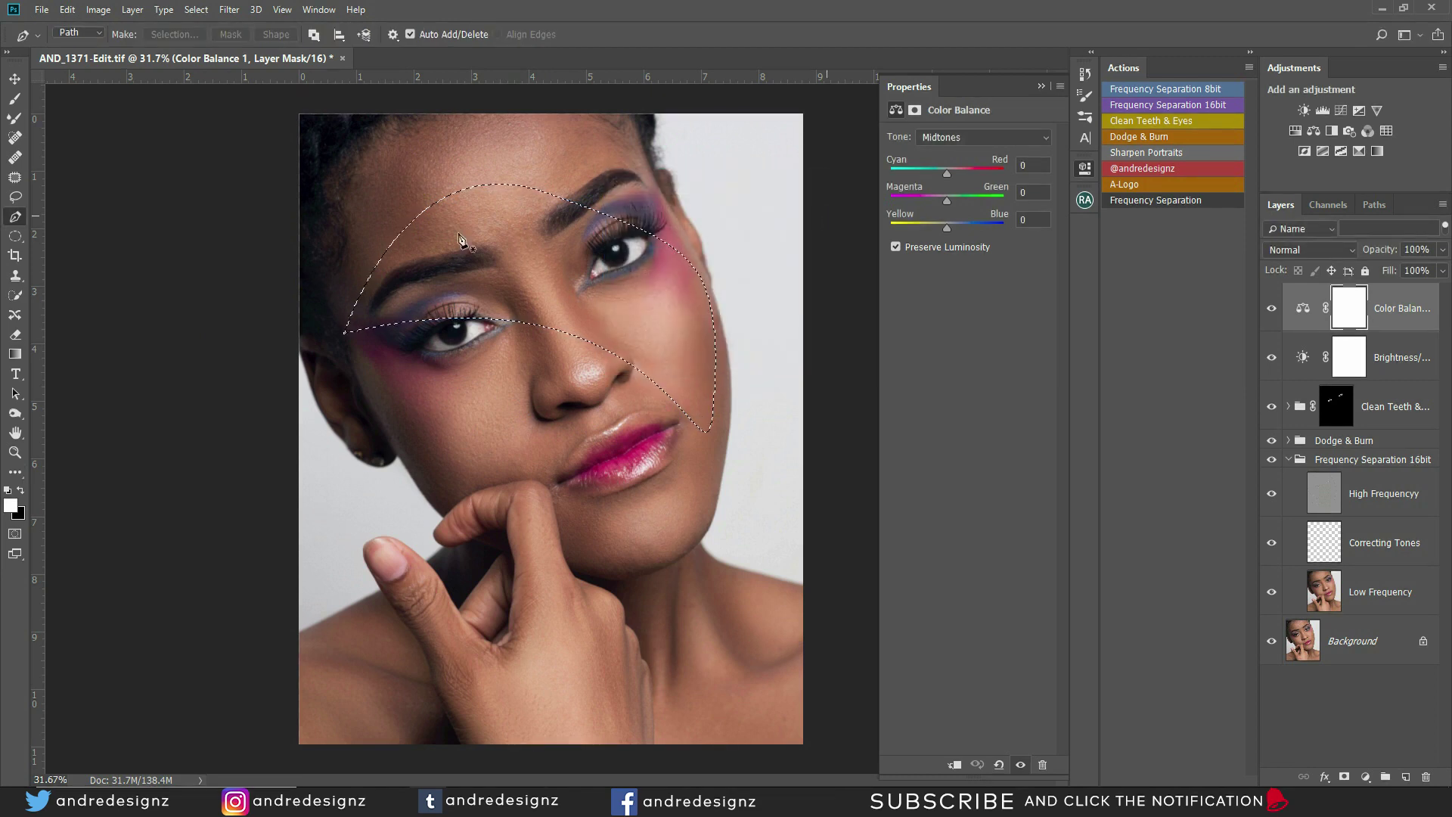
Save the current selection as a new channel named "face test"
left_click(196, 9)
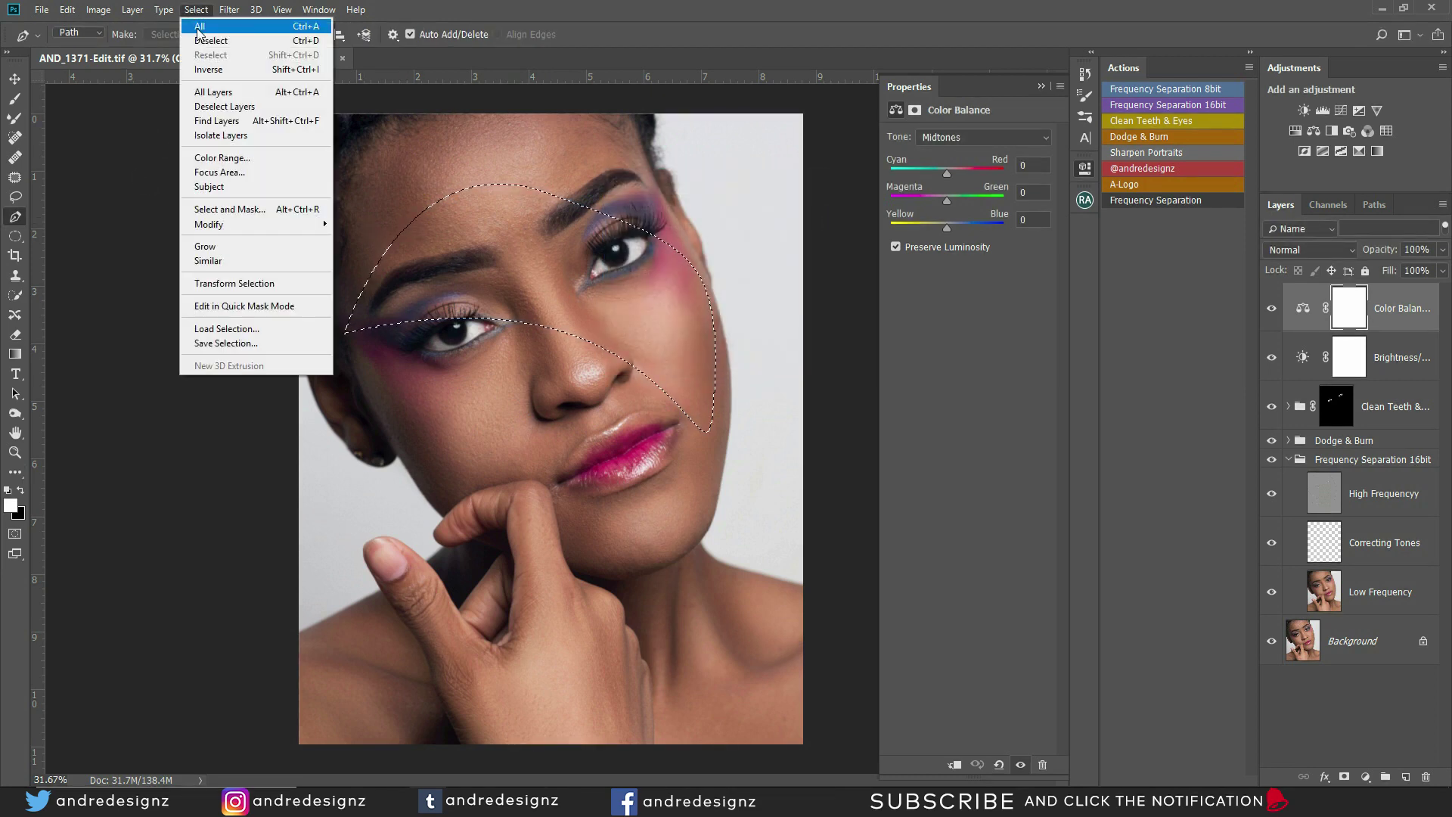
left_click(262, 347)
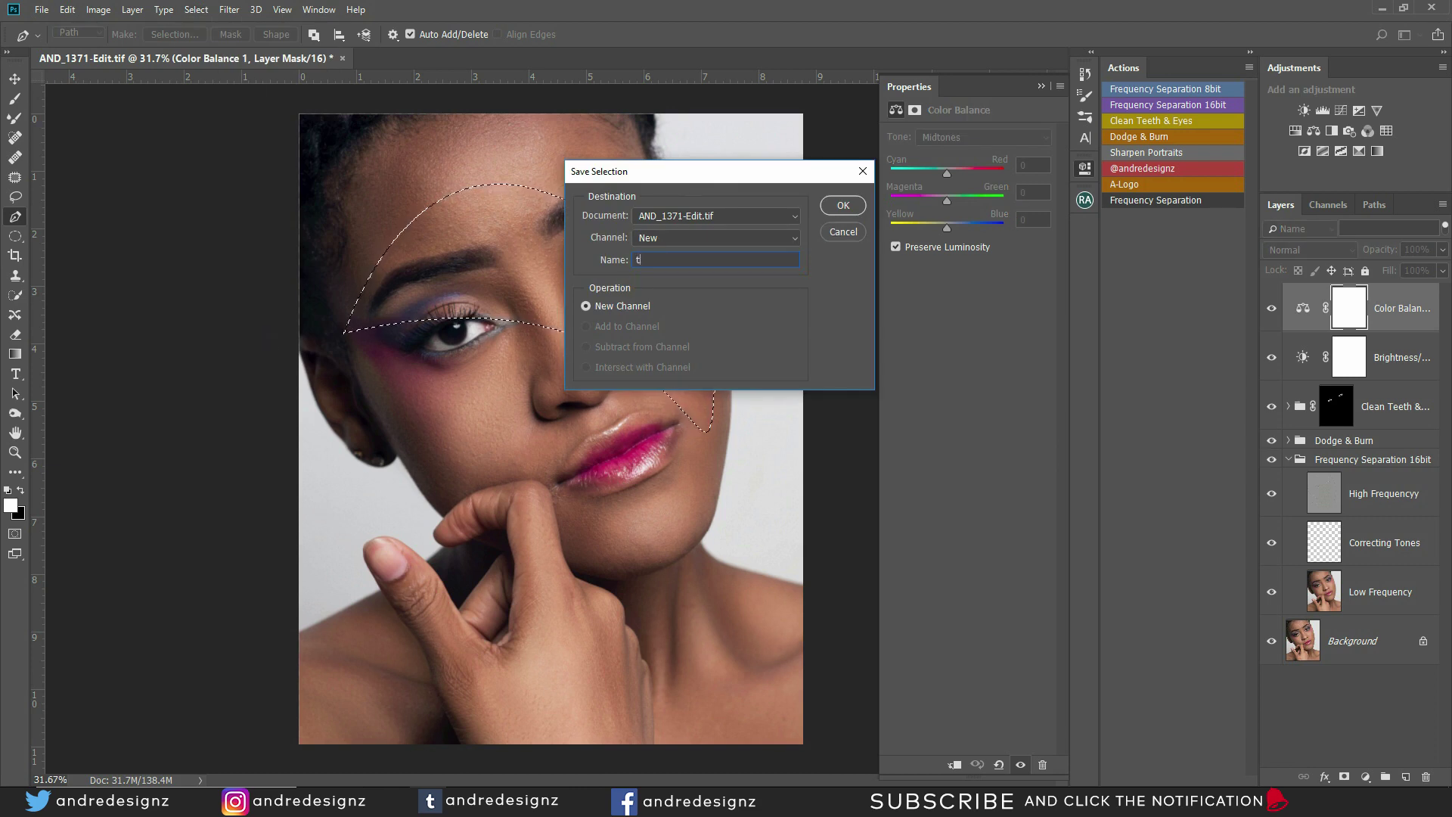
type("t")
type("fac")
type("est")
left_click(848, 210)
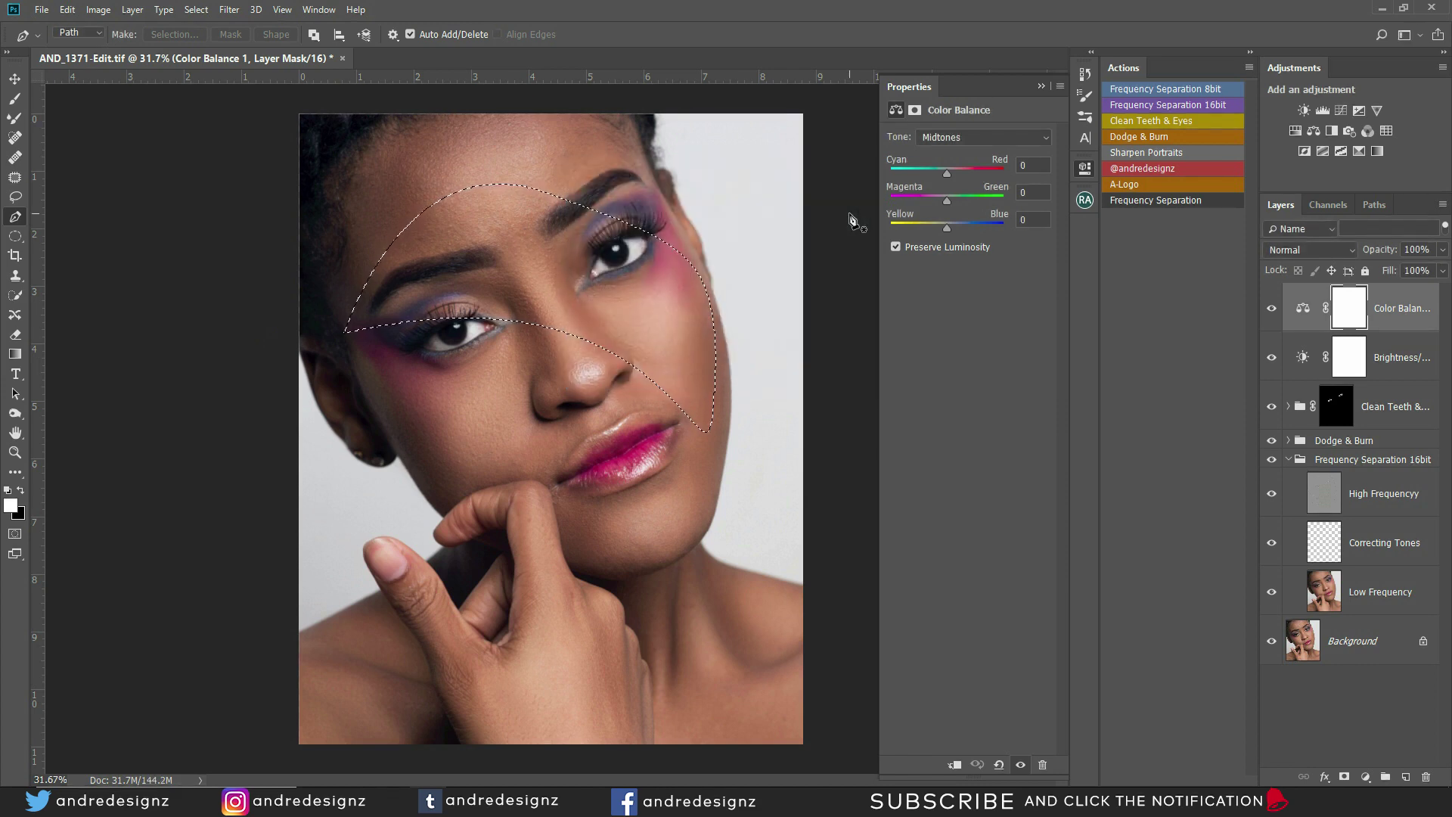
Deselect the drawn shape and reload it from the saved "face test" channel
key("ctrl+d")
left_click(198, 16)
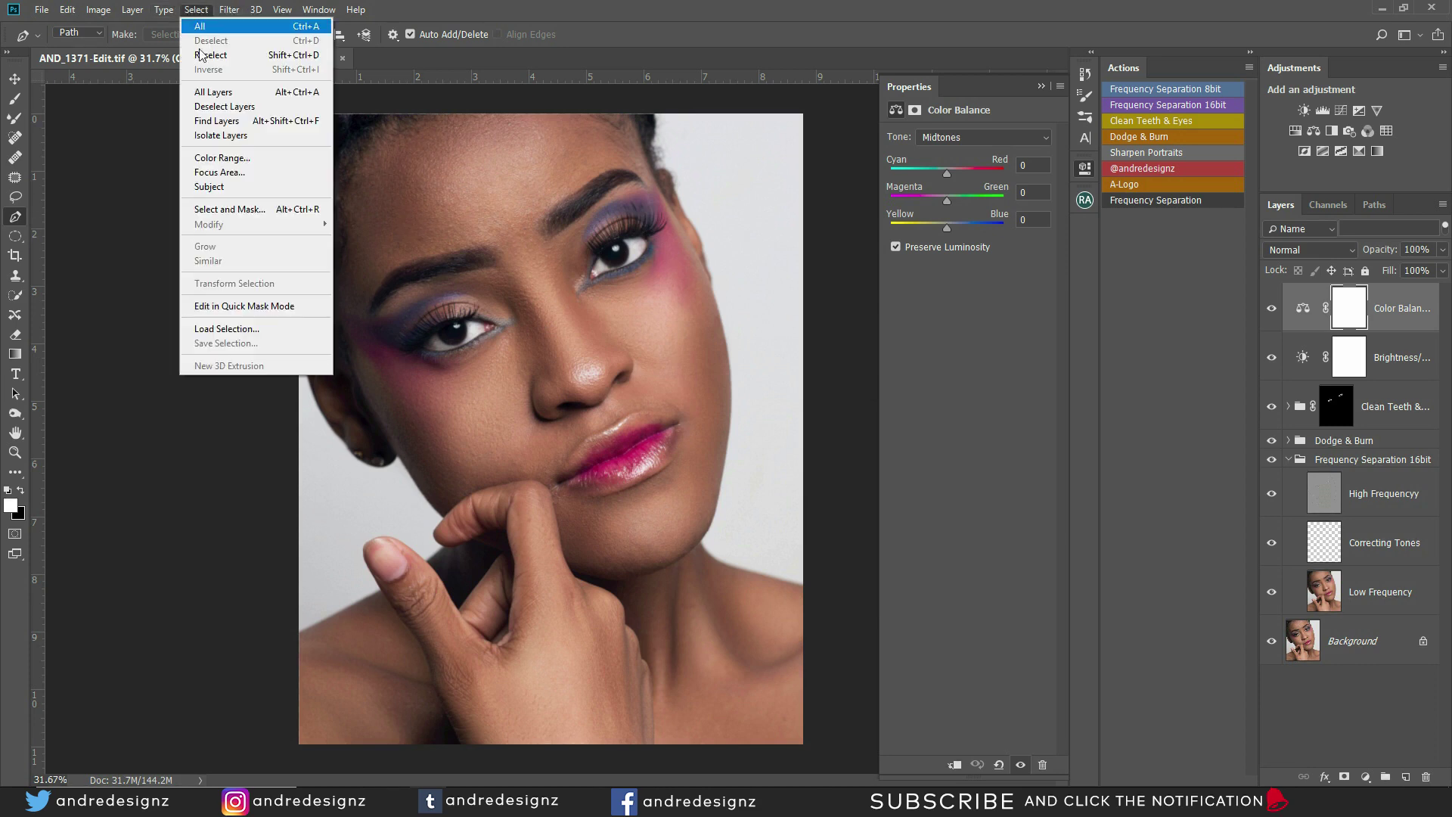
left_click(241, 327)
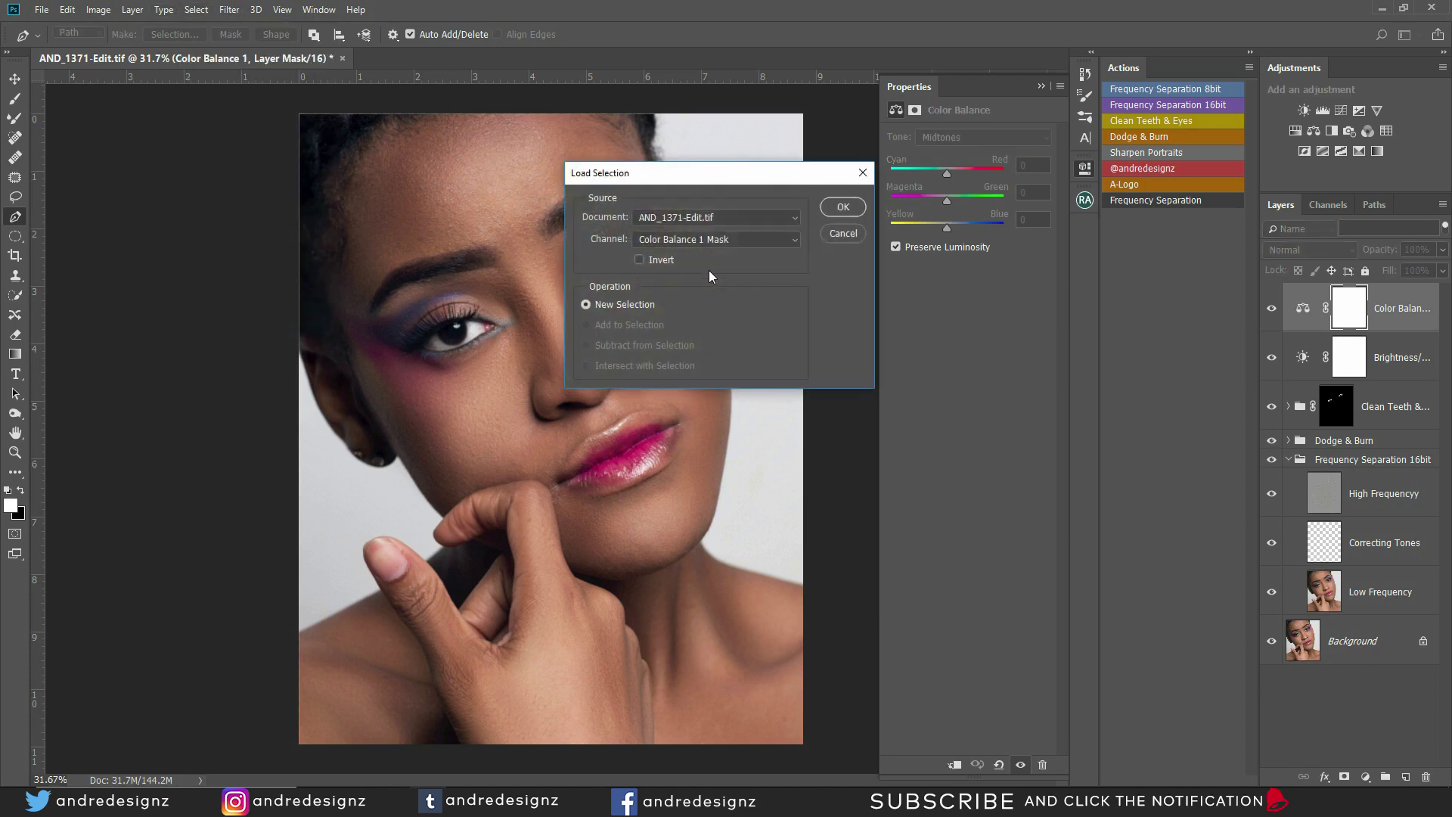
left_click(740, 237)
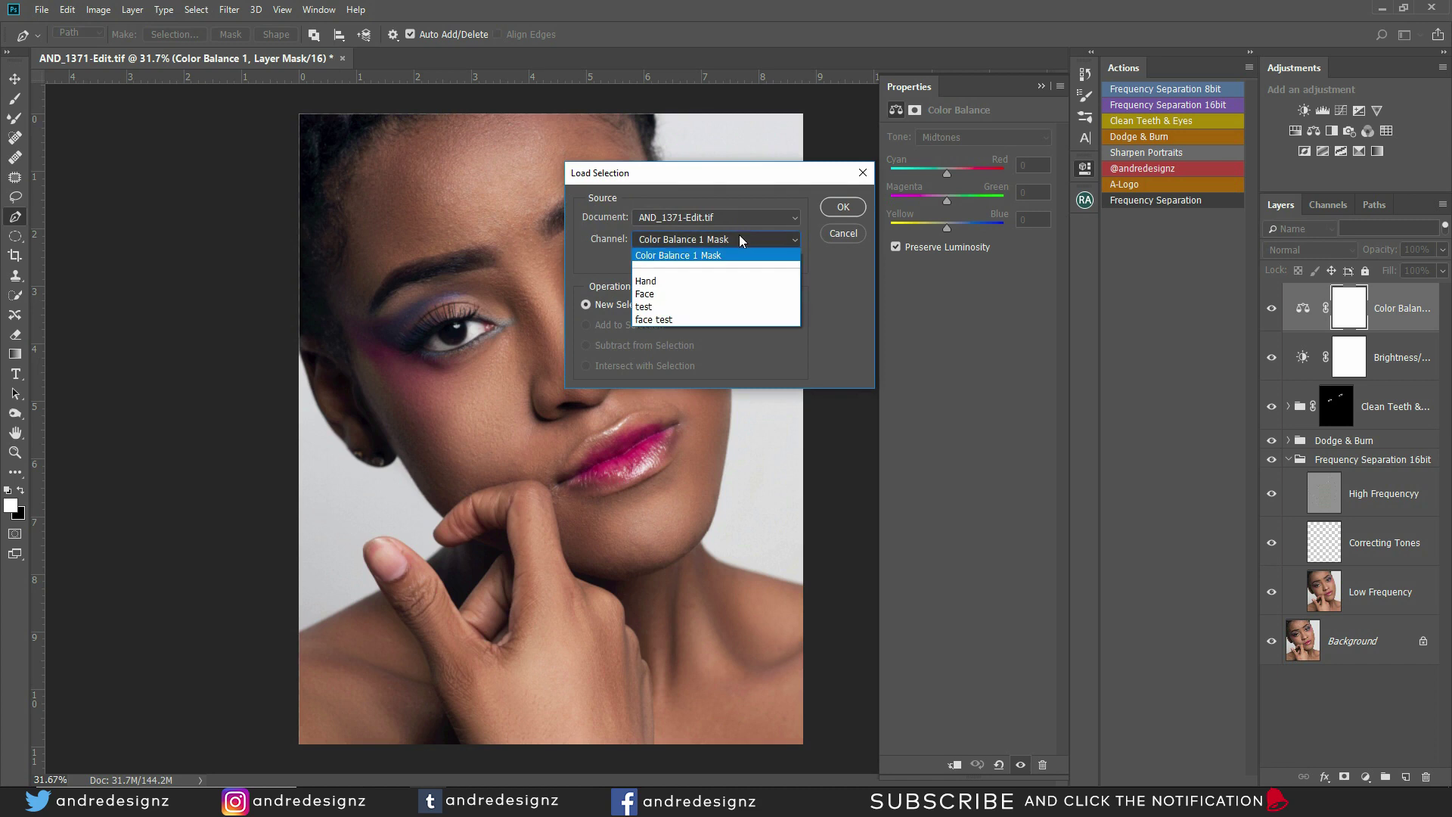
left_click(655, 318)
left_click(840, 207)
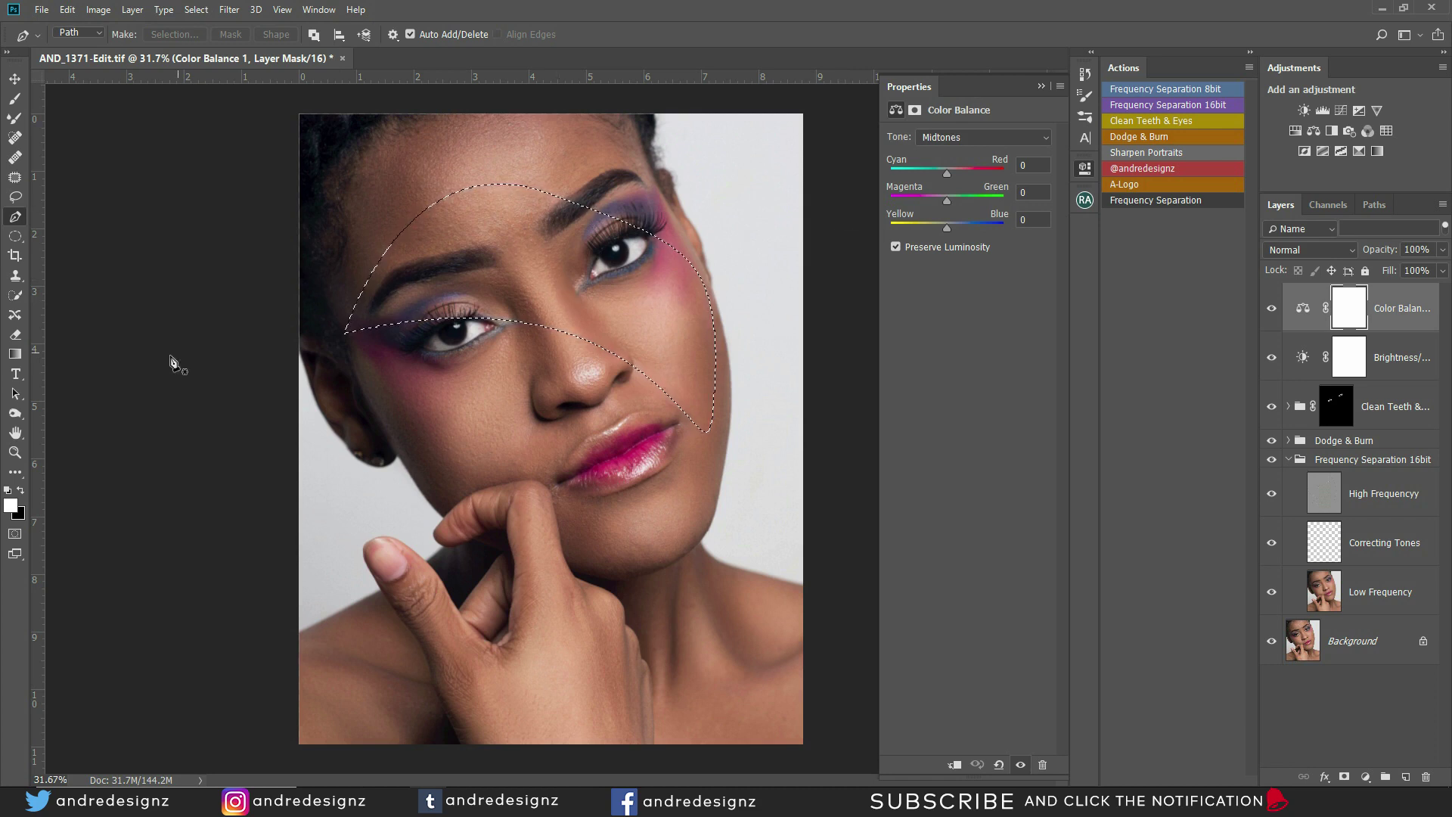
Replace the "face test" selection with the one saved in the Face channel
key("ctrl+d")
left_click(195, 10)
left_click(231, 328)
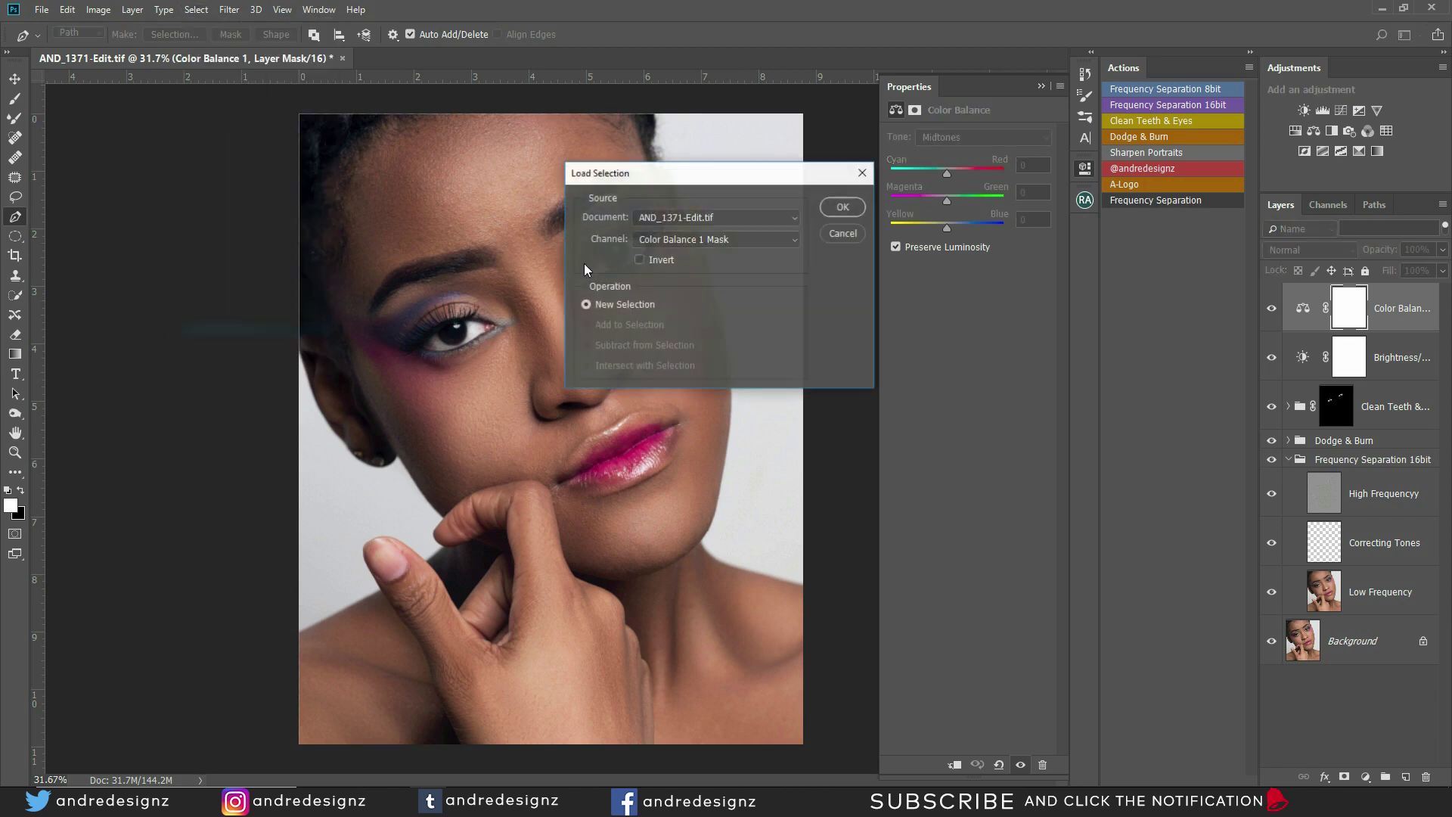
left_click(724, 239)
left_click(681, 309)
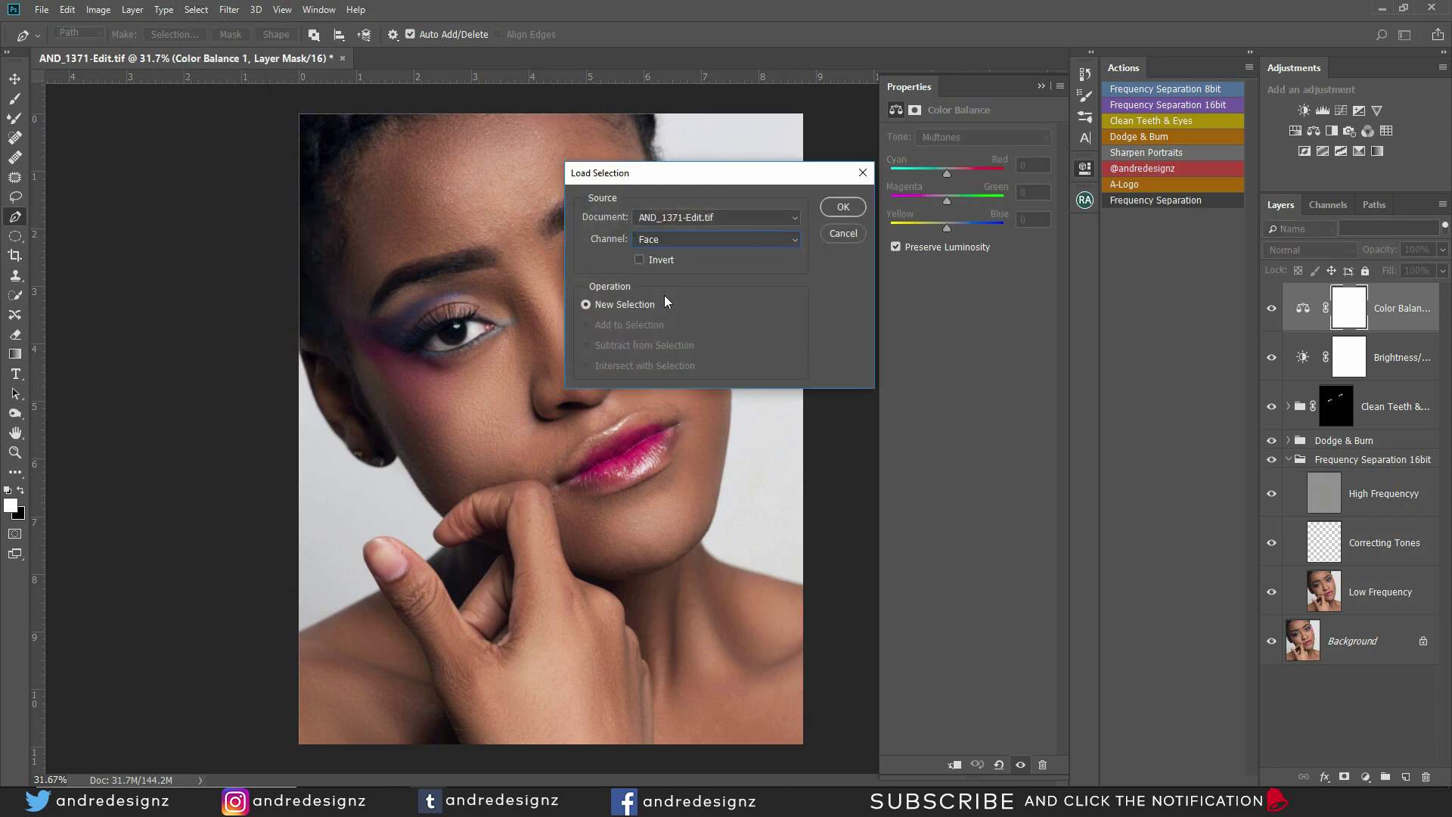
left_click(839, 212)
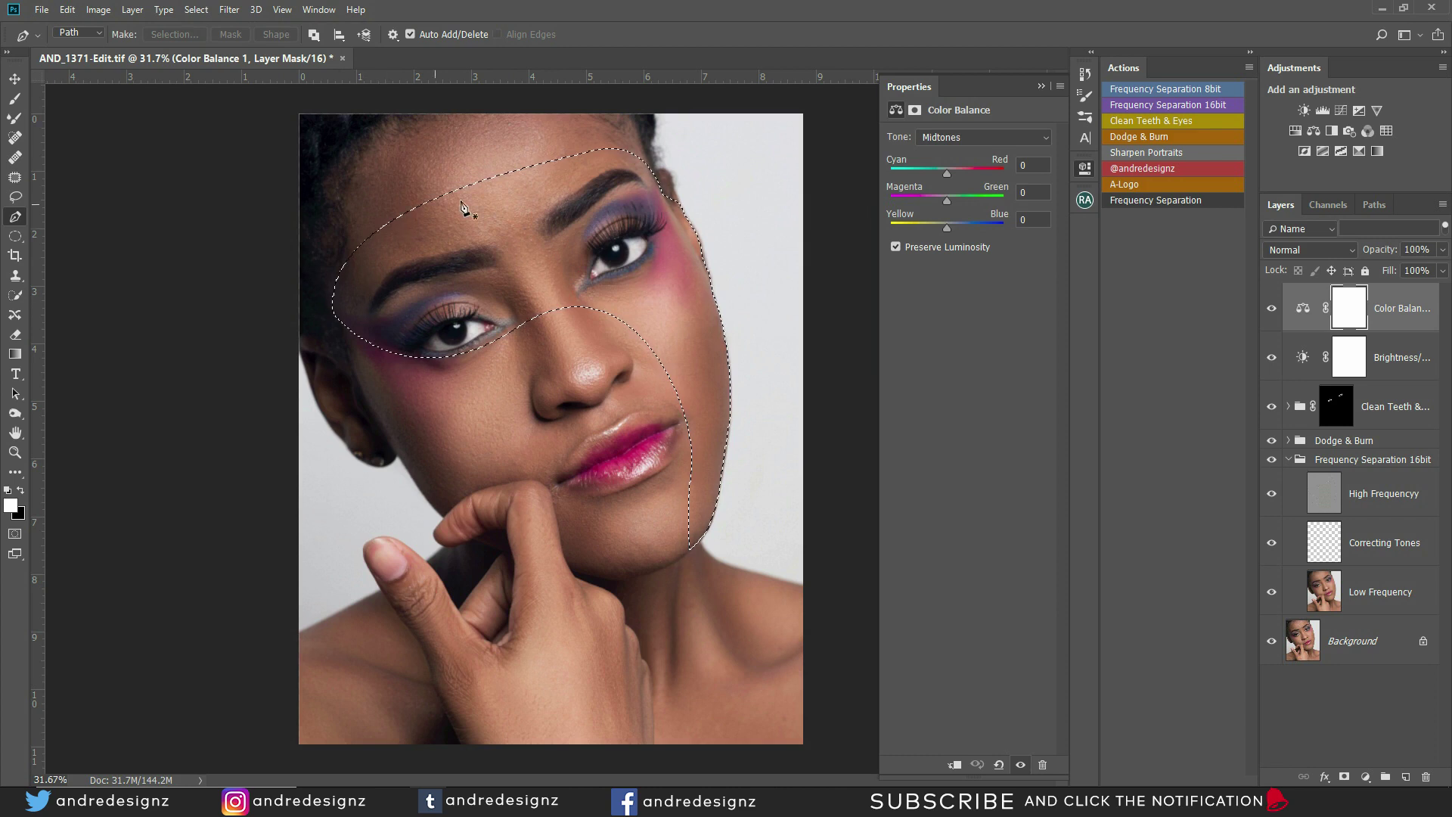
Add a Black & White adjustment layer limited to the Face selection, with Reds at 217 and Yellows at 210
left_click(1367, 778)
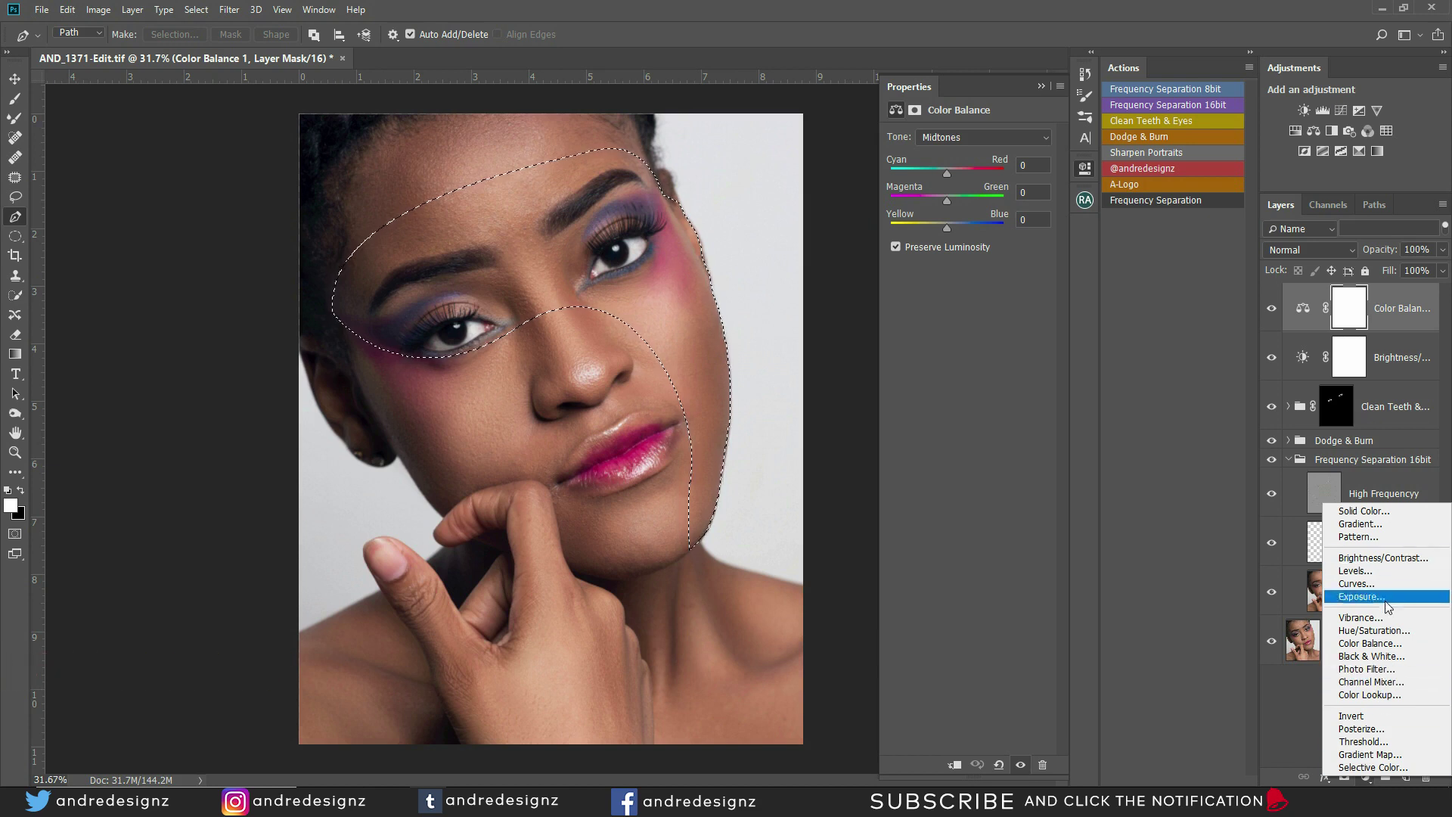
left_click(1379, 657)
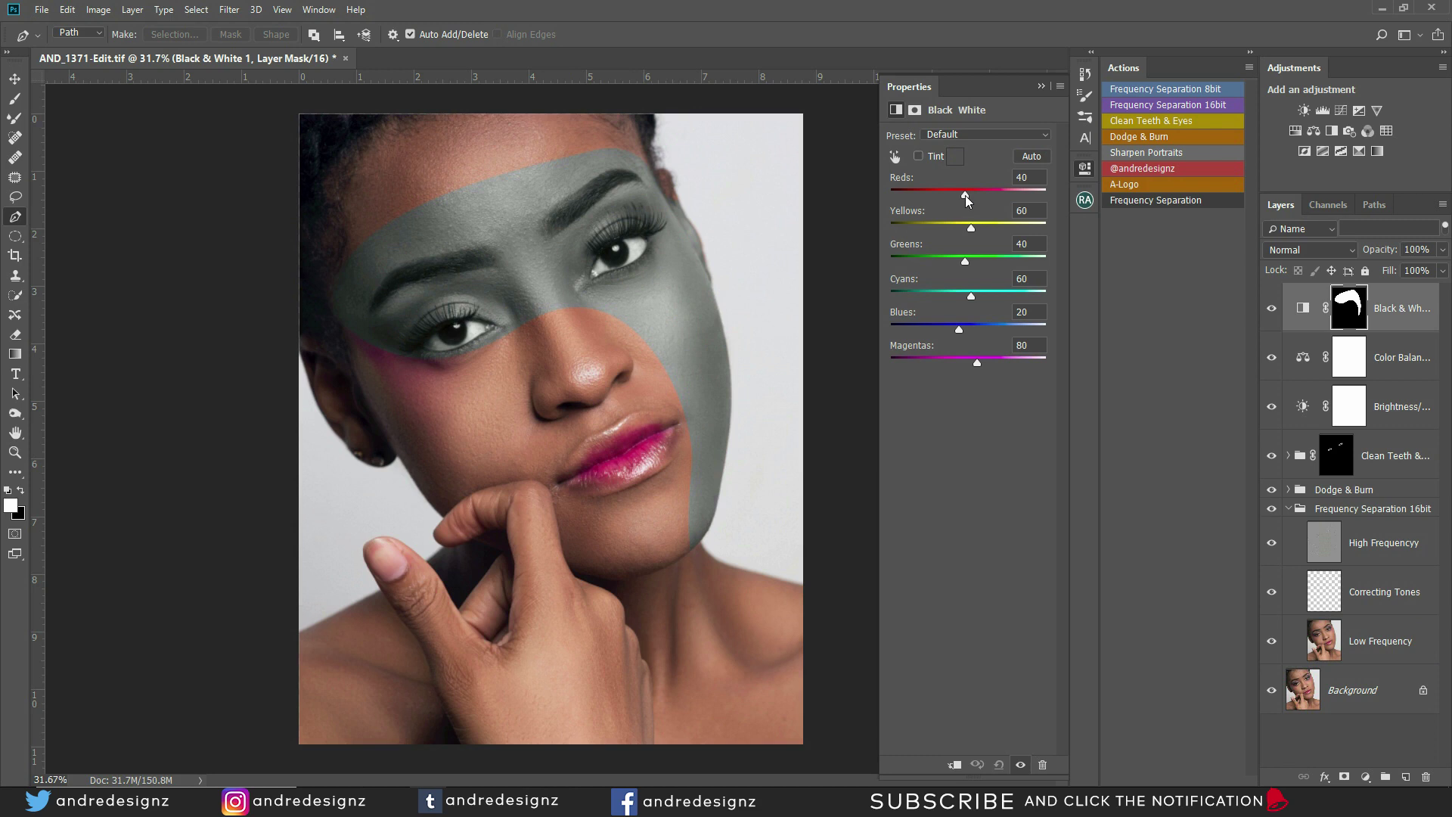
left_click_drag(965, 195, 1006, 197)
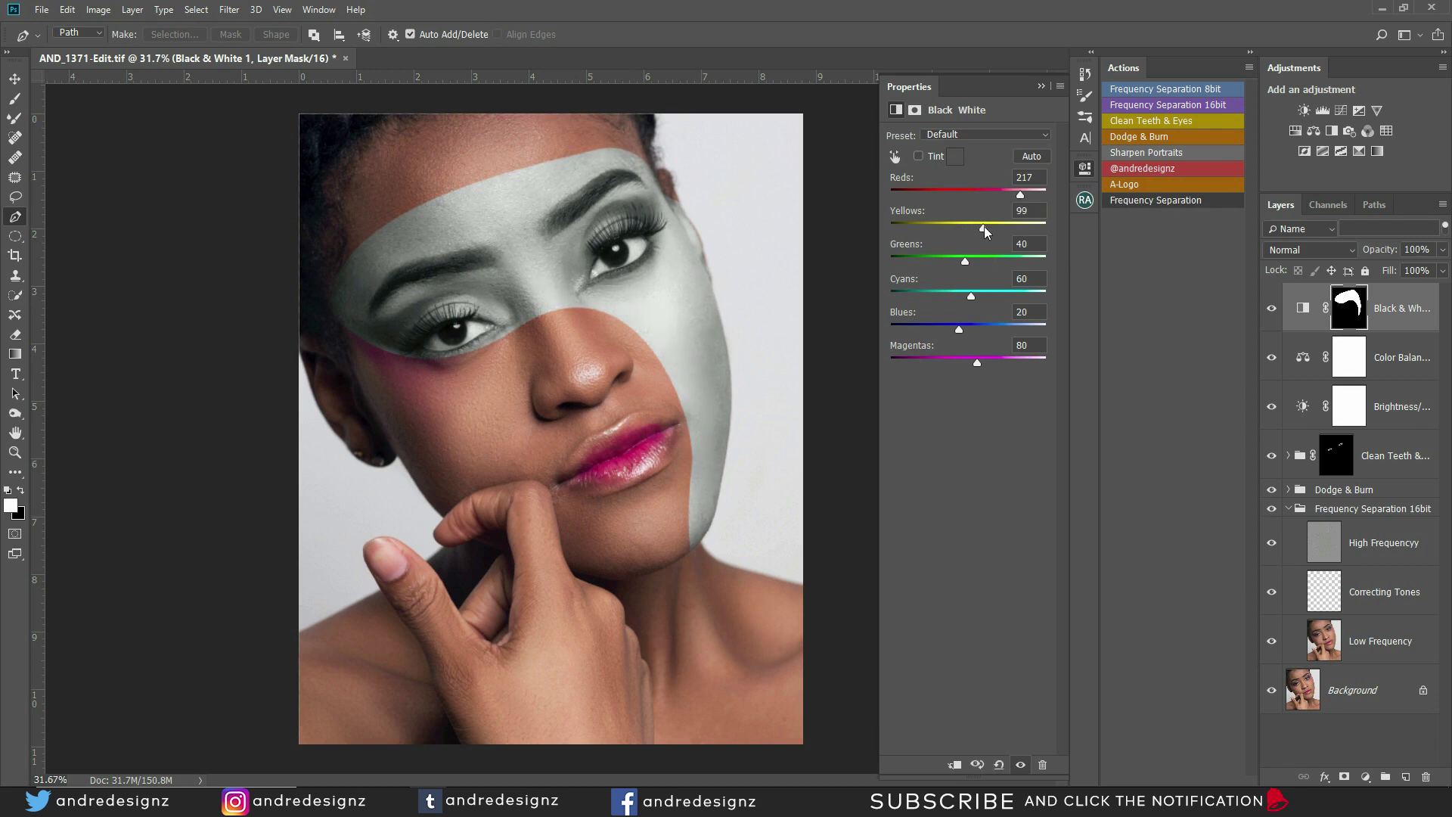
left_click_drag(984, 229, 1003, 233)
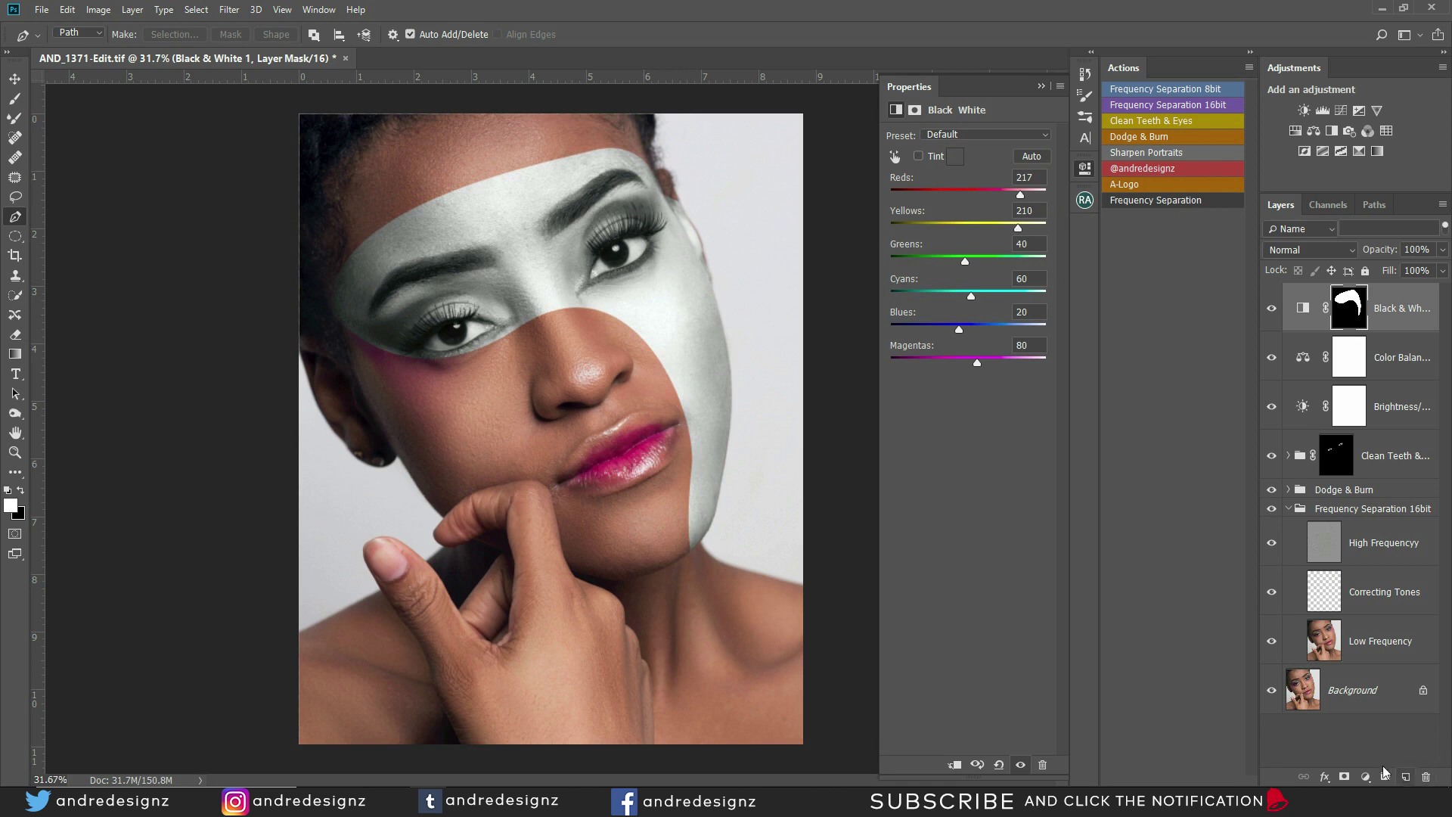
Add a Curves adjustment layer and raise the RGB midtones at input 103 to brighten the image
left_click(1366, 778)
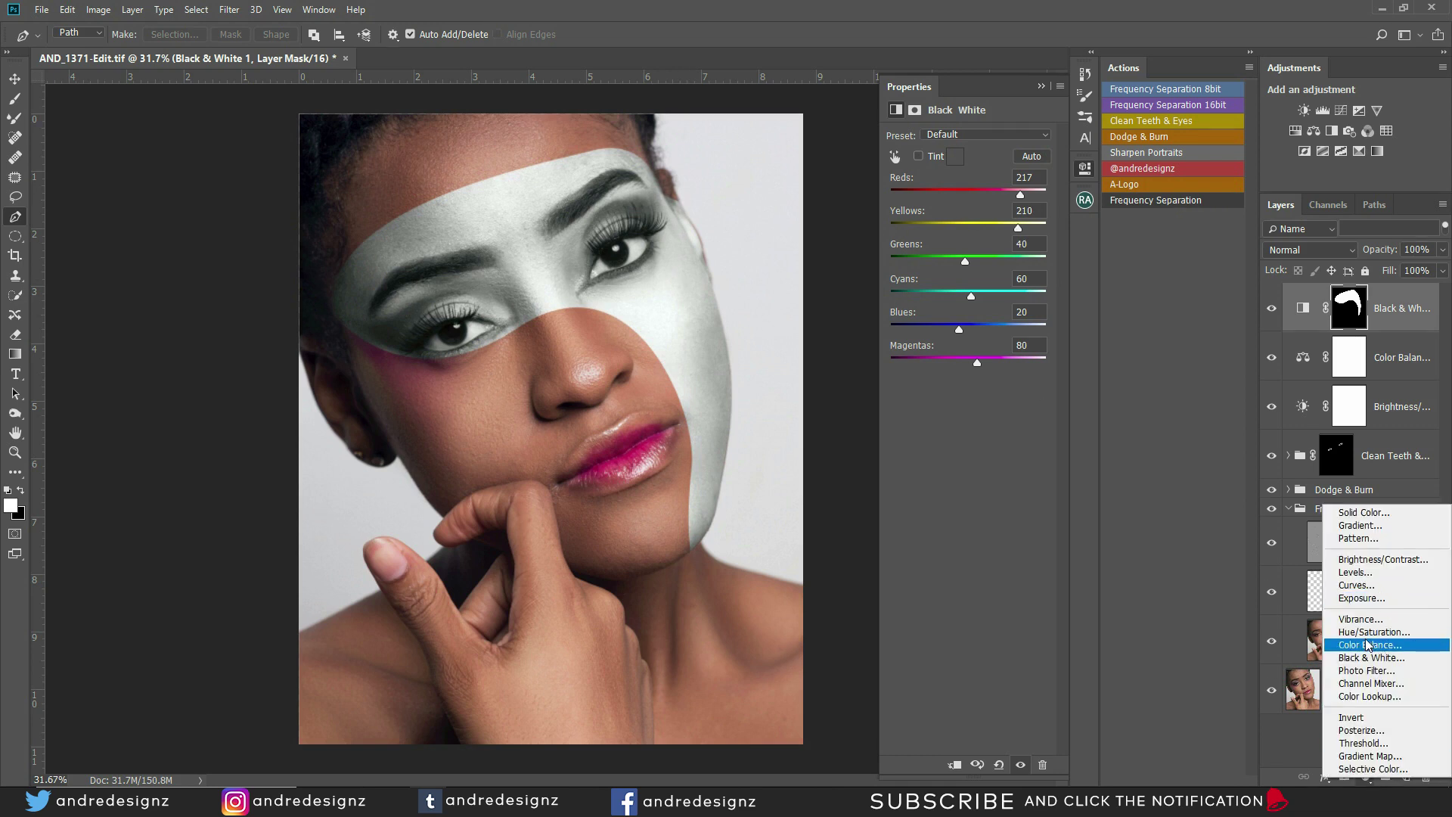
left_click(1372, 588)
left_click_drag(978, 235, 971, 228)
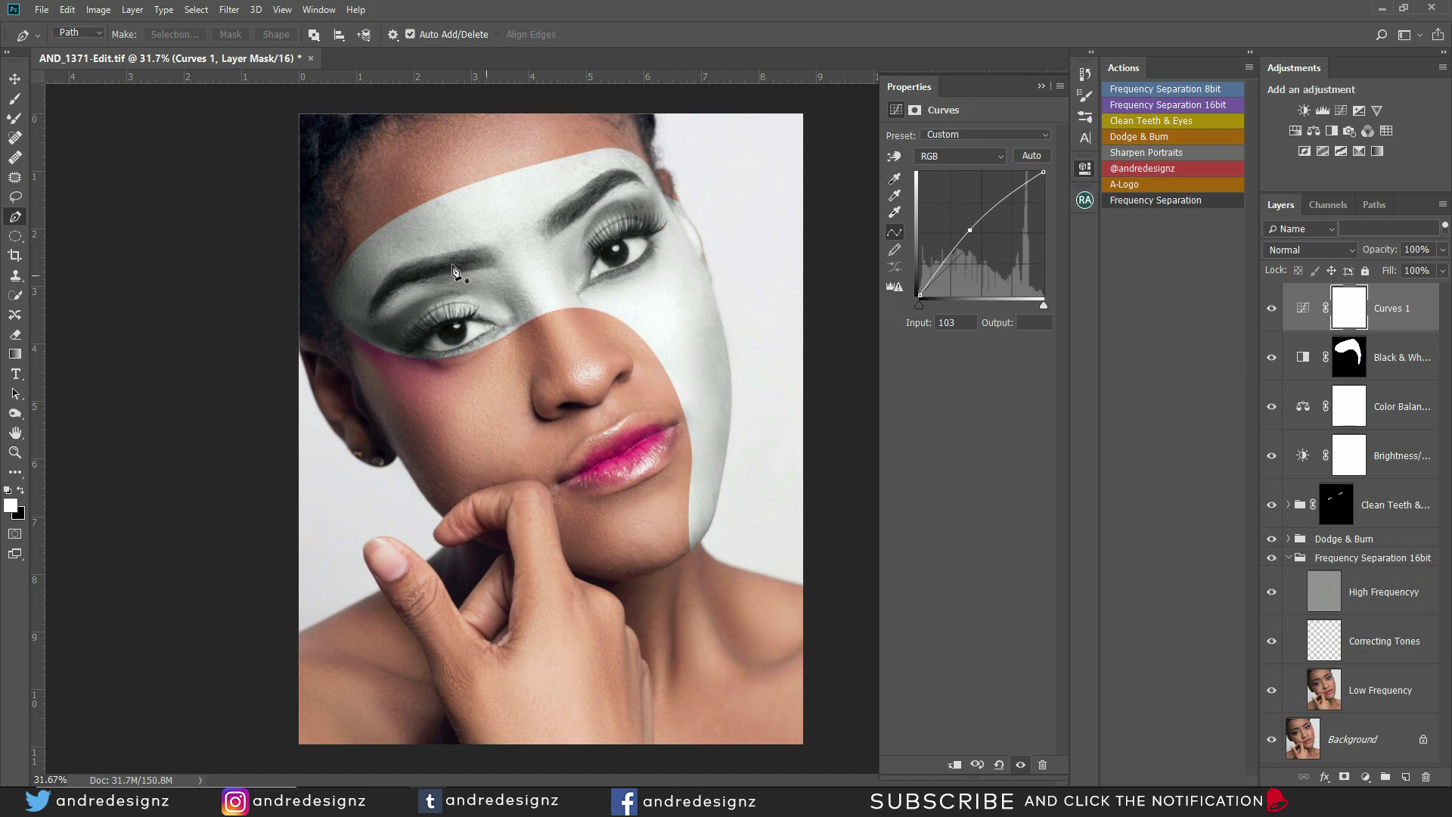
Clip the Curves adjustment to the Black & White layer and target the Black & White layer mask
left_click(954, 766)
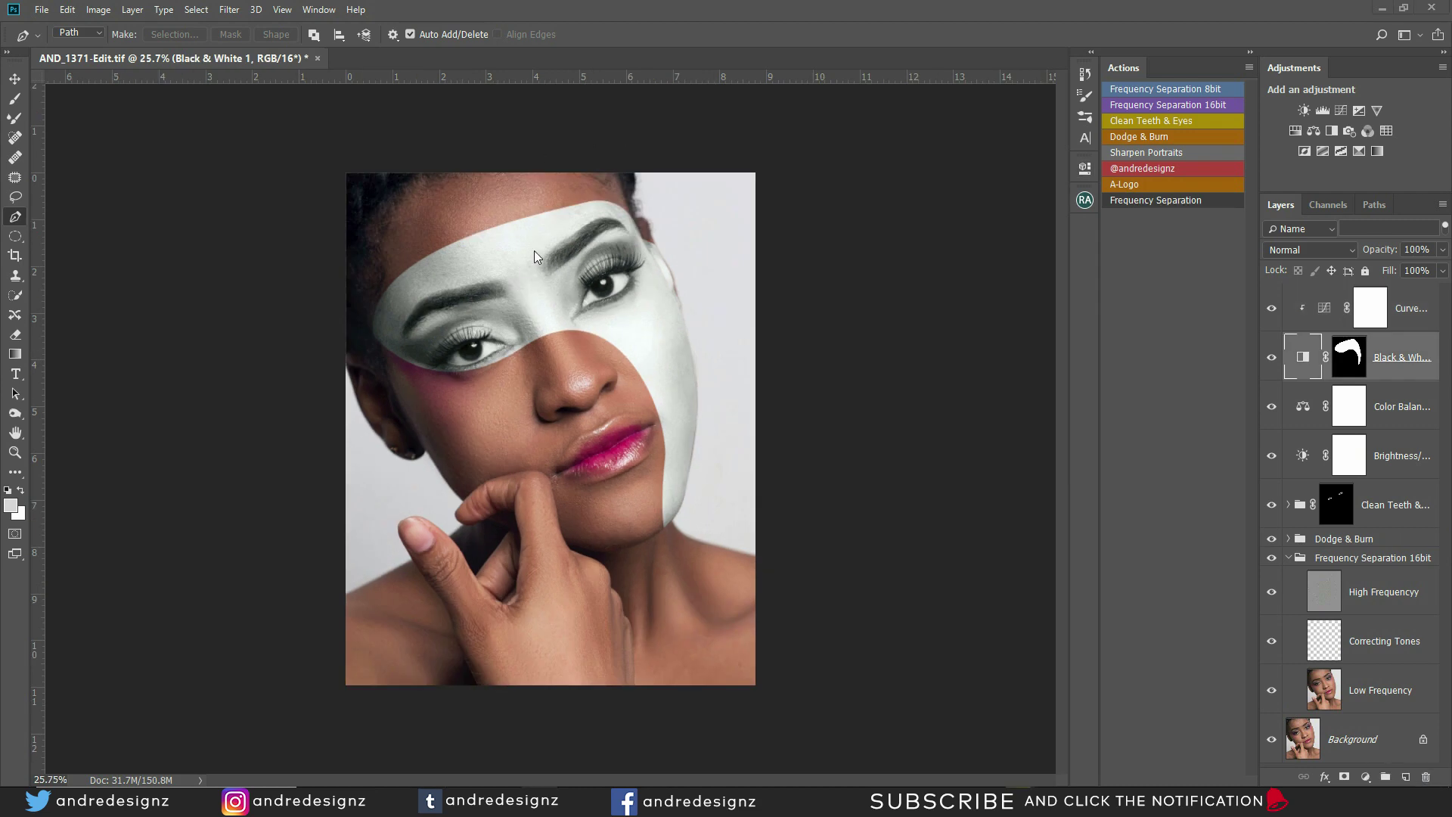
left_click(1353, 368)
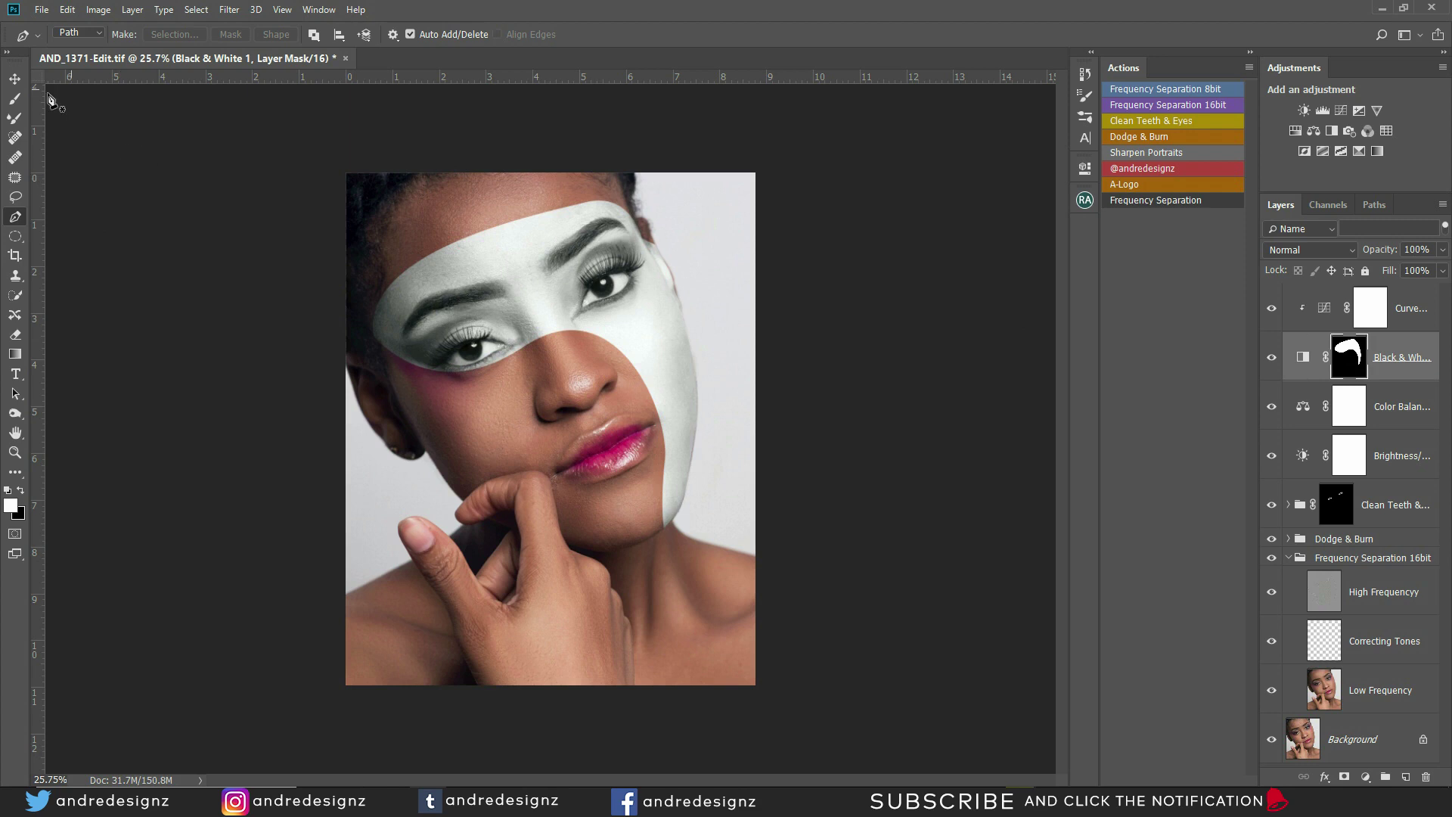
Warp the Black & White mask so its lower edge beneath the left-hand eye shifts slightly down over the cheek
left_click(14, 79)
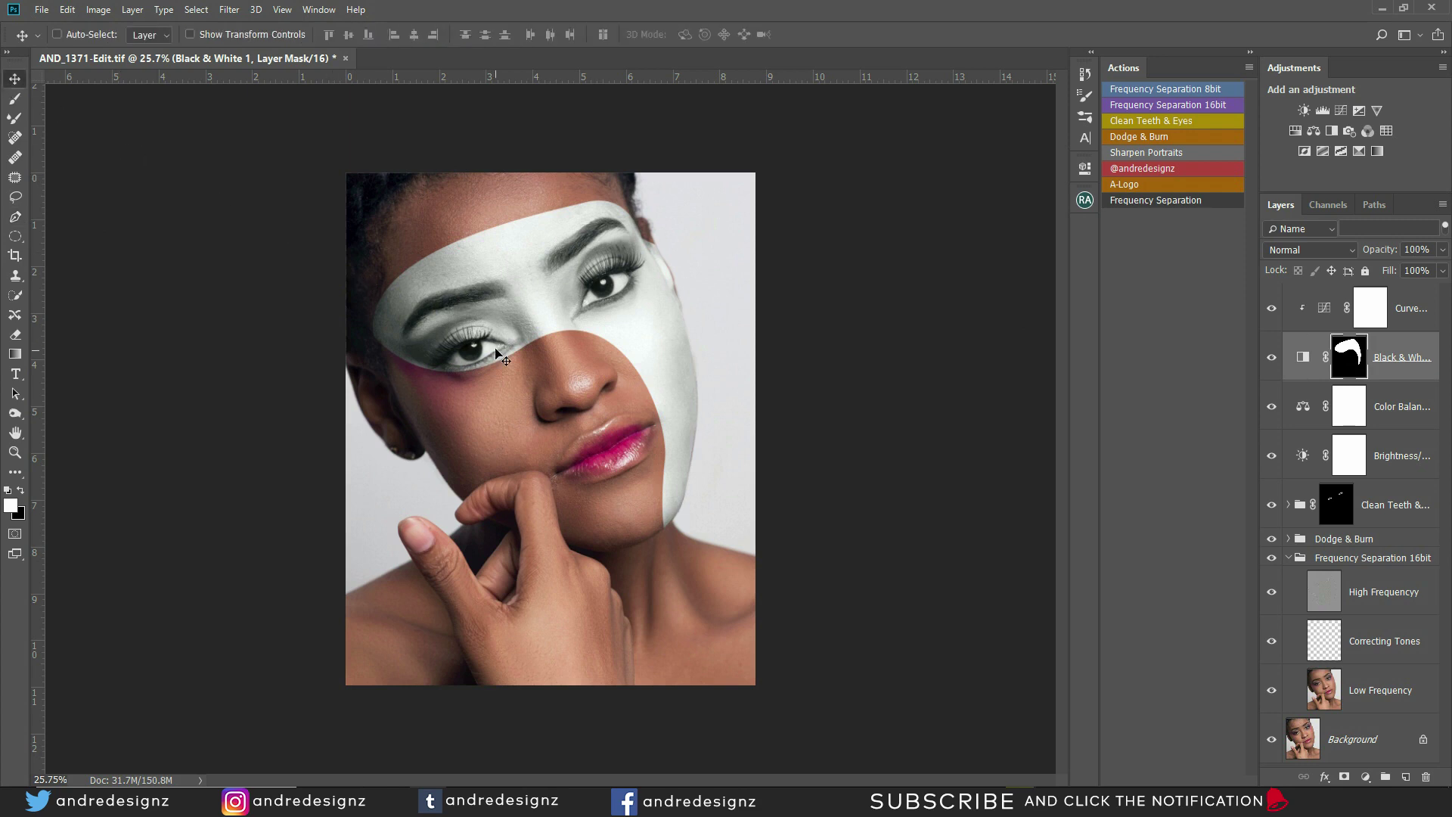
key("ctrl")
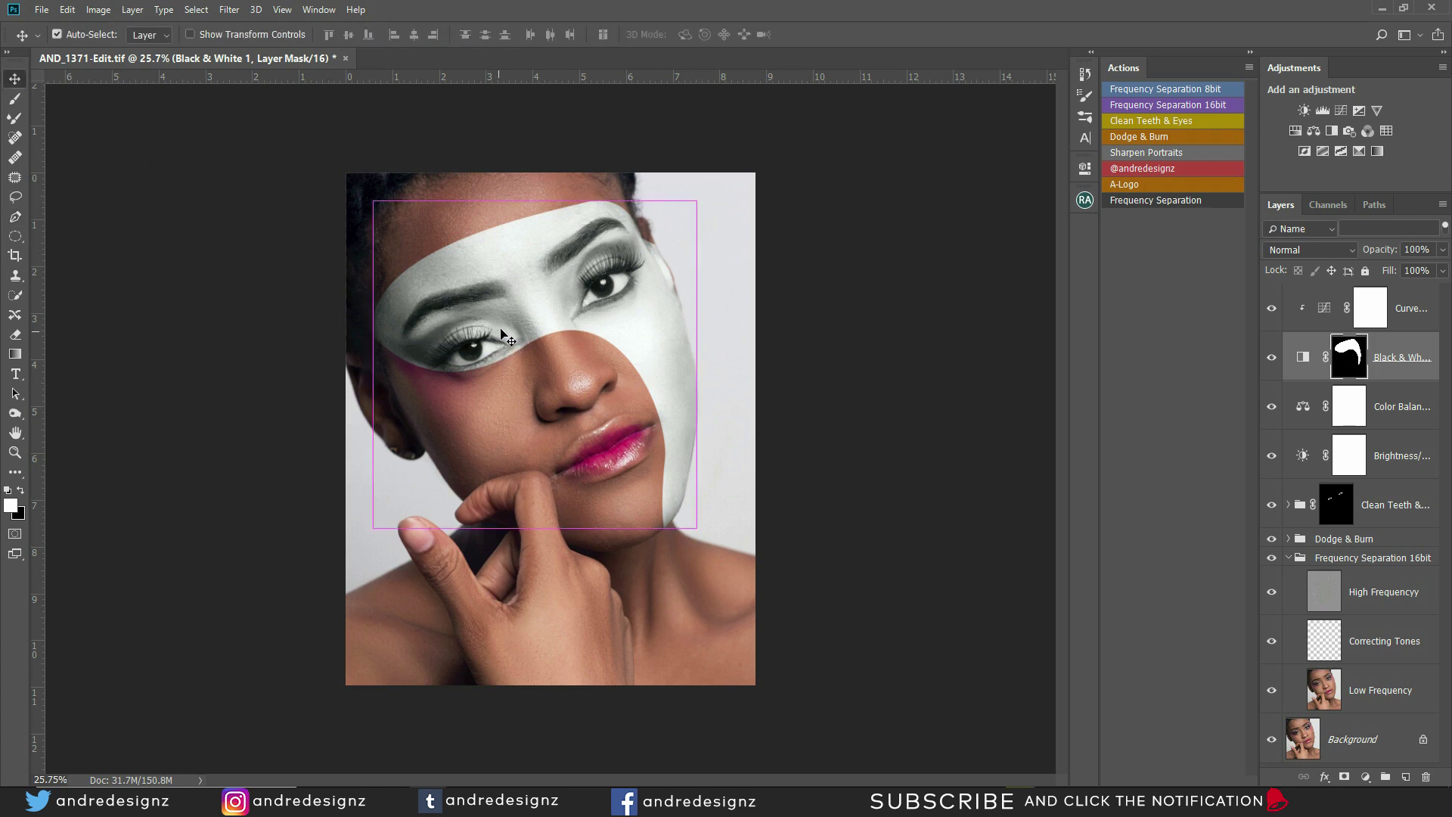
key("ctrl+t")
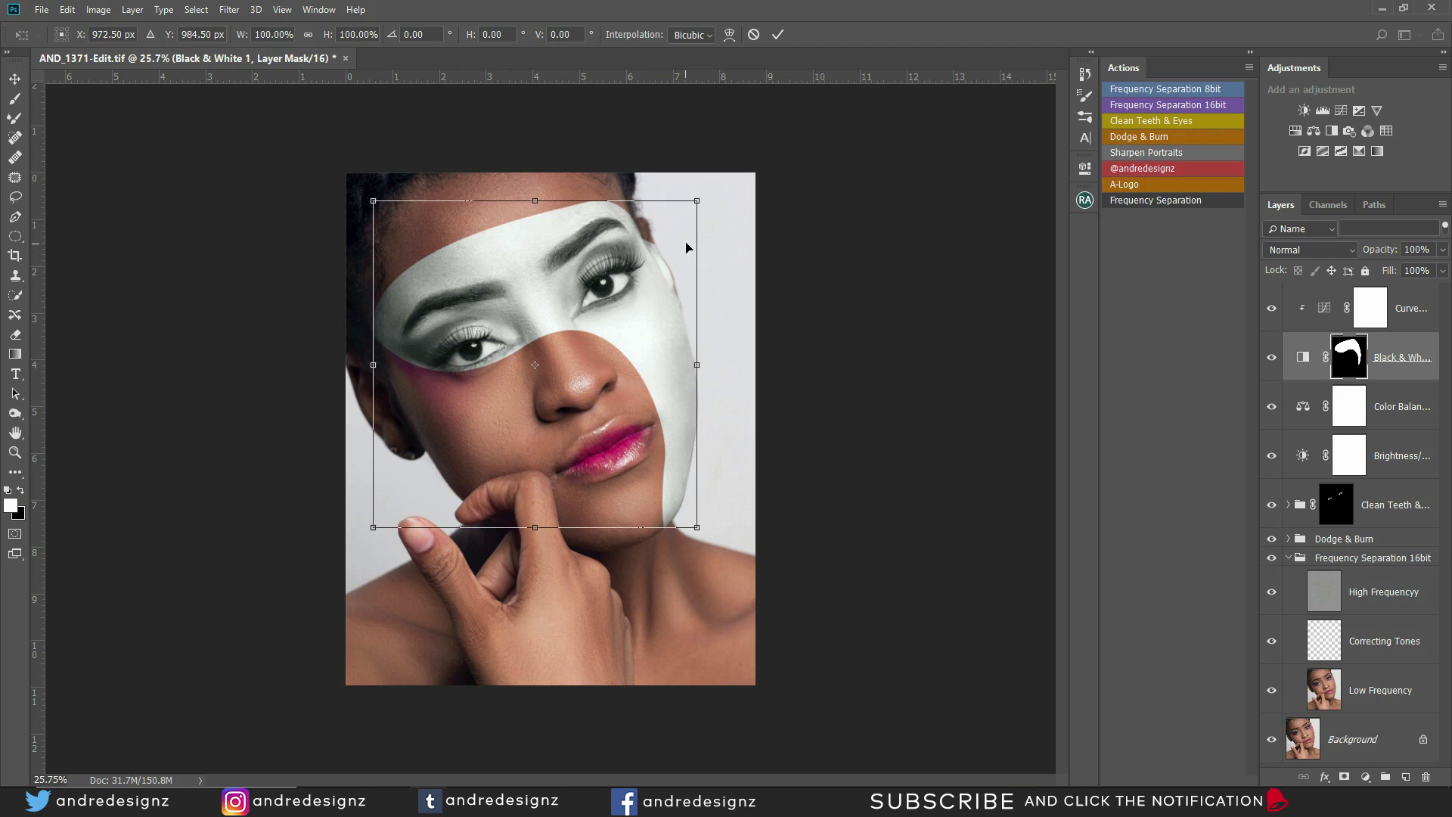
right_click(587, 308)
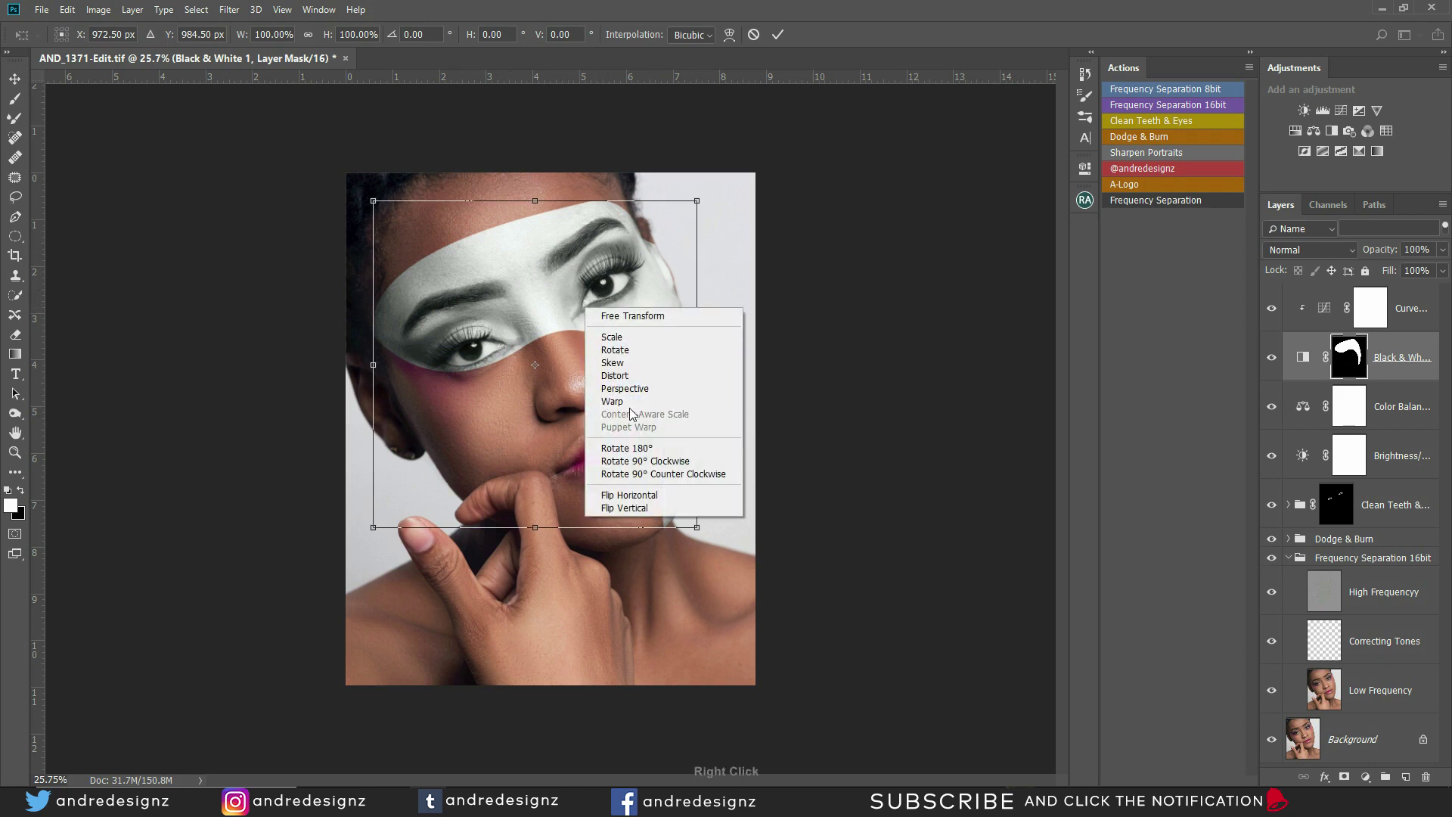
left_click(633, 402)
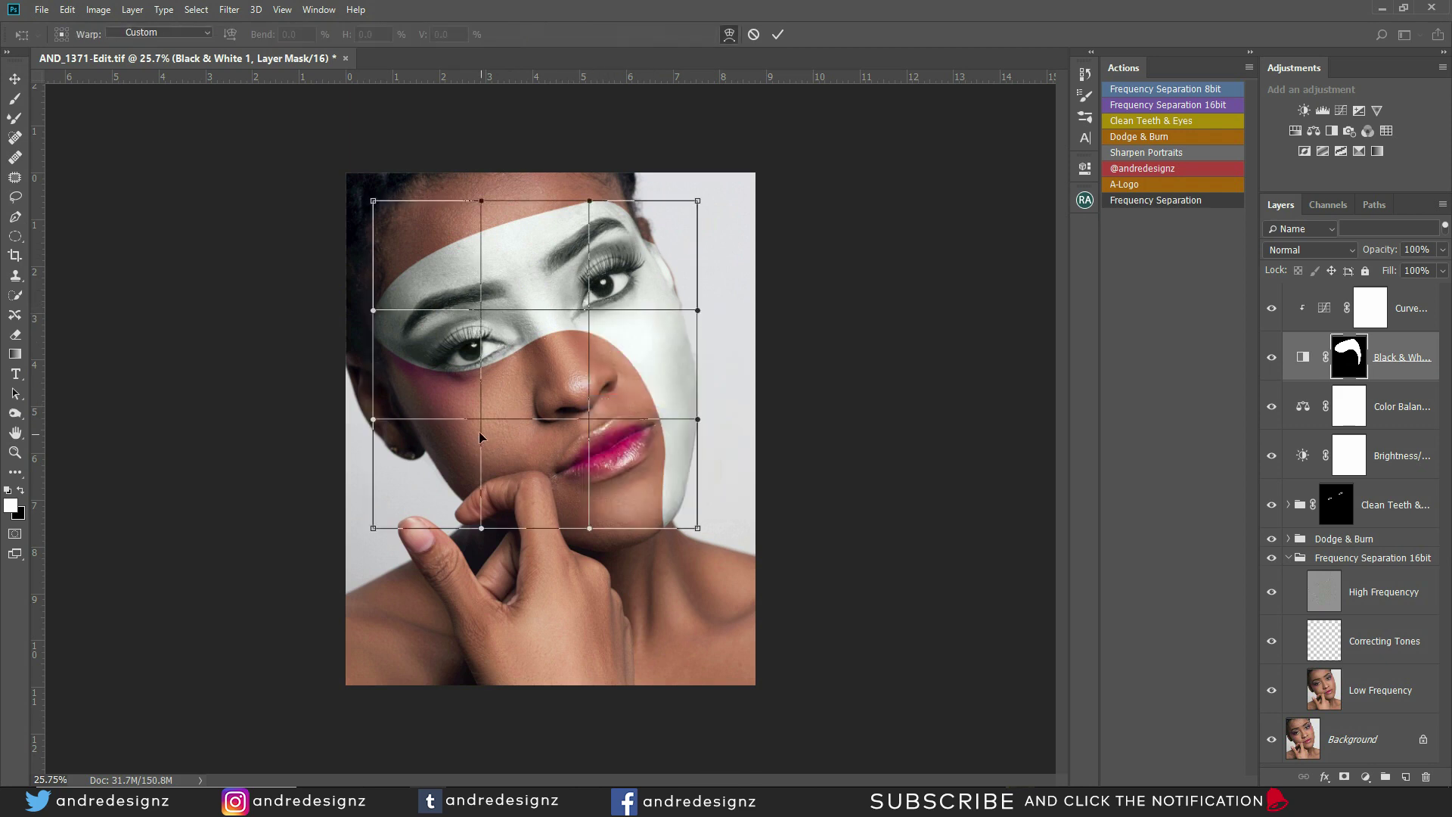
left_click_drag(481, 417, 479, 431)
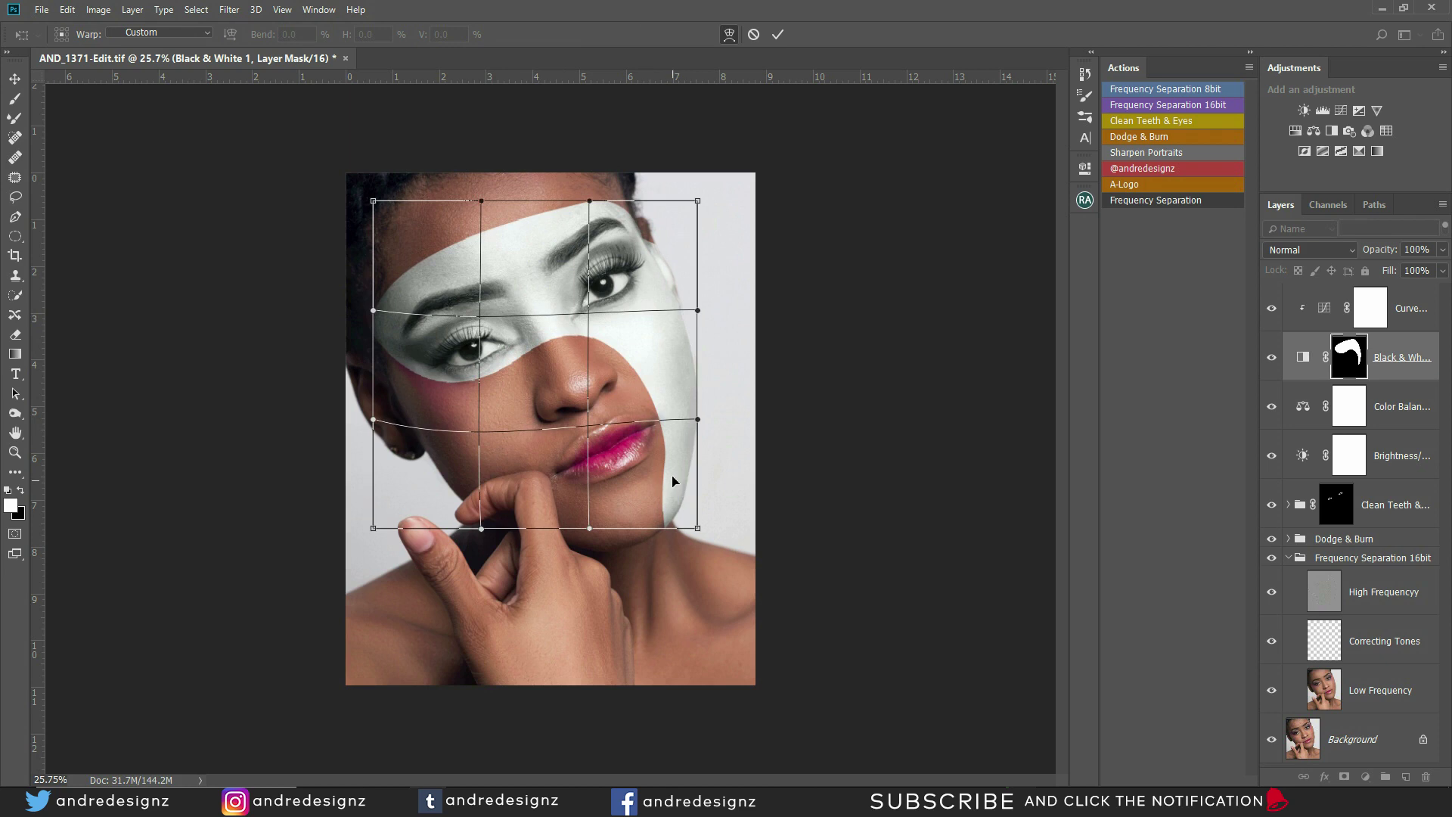
Fine-tune the mask warp along the outer cheek and temple beside the right-hand eye, and apply it
scroll(655, 446, "up", 5)
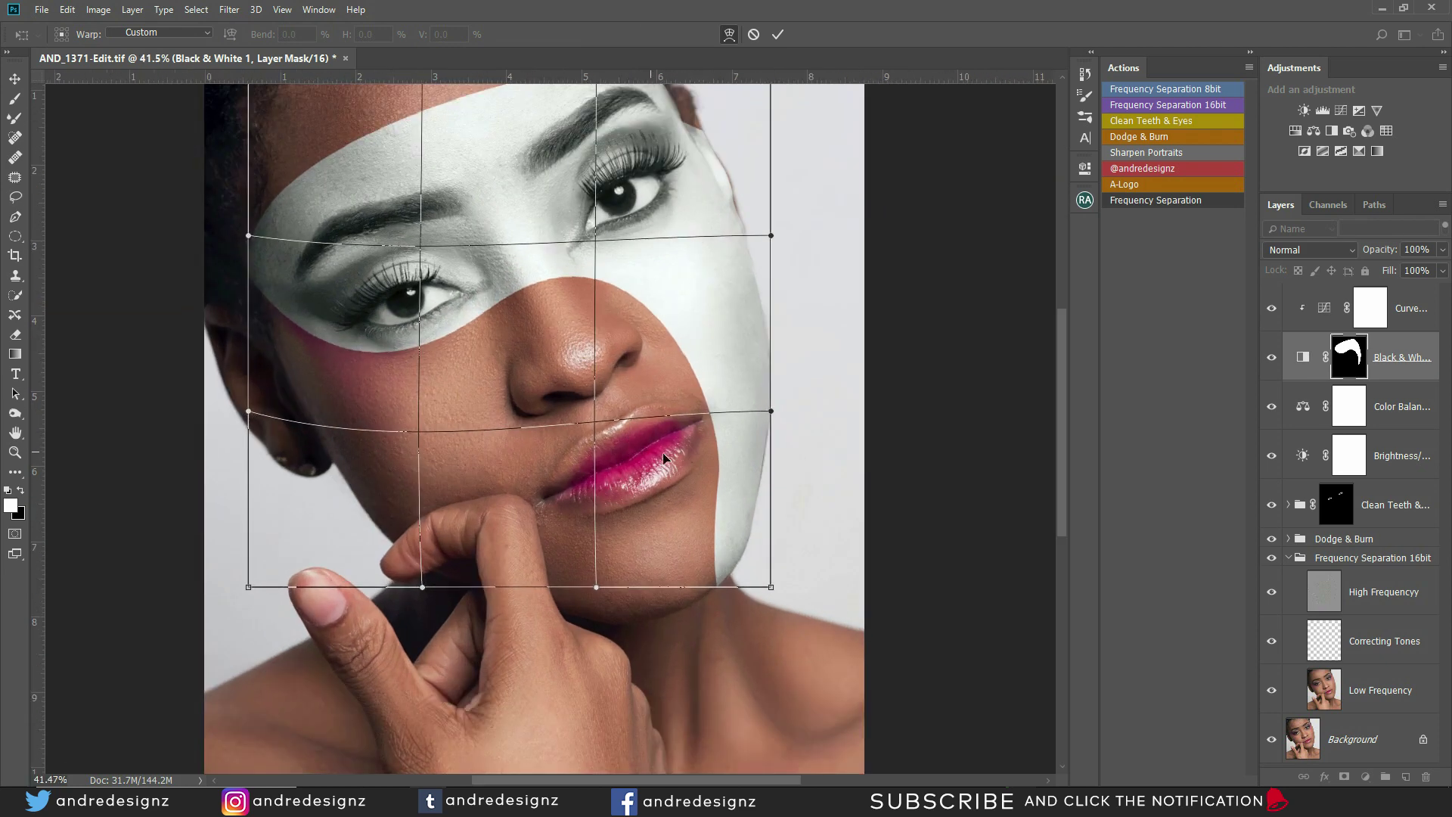
scroll(756, 447, "right", 3)
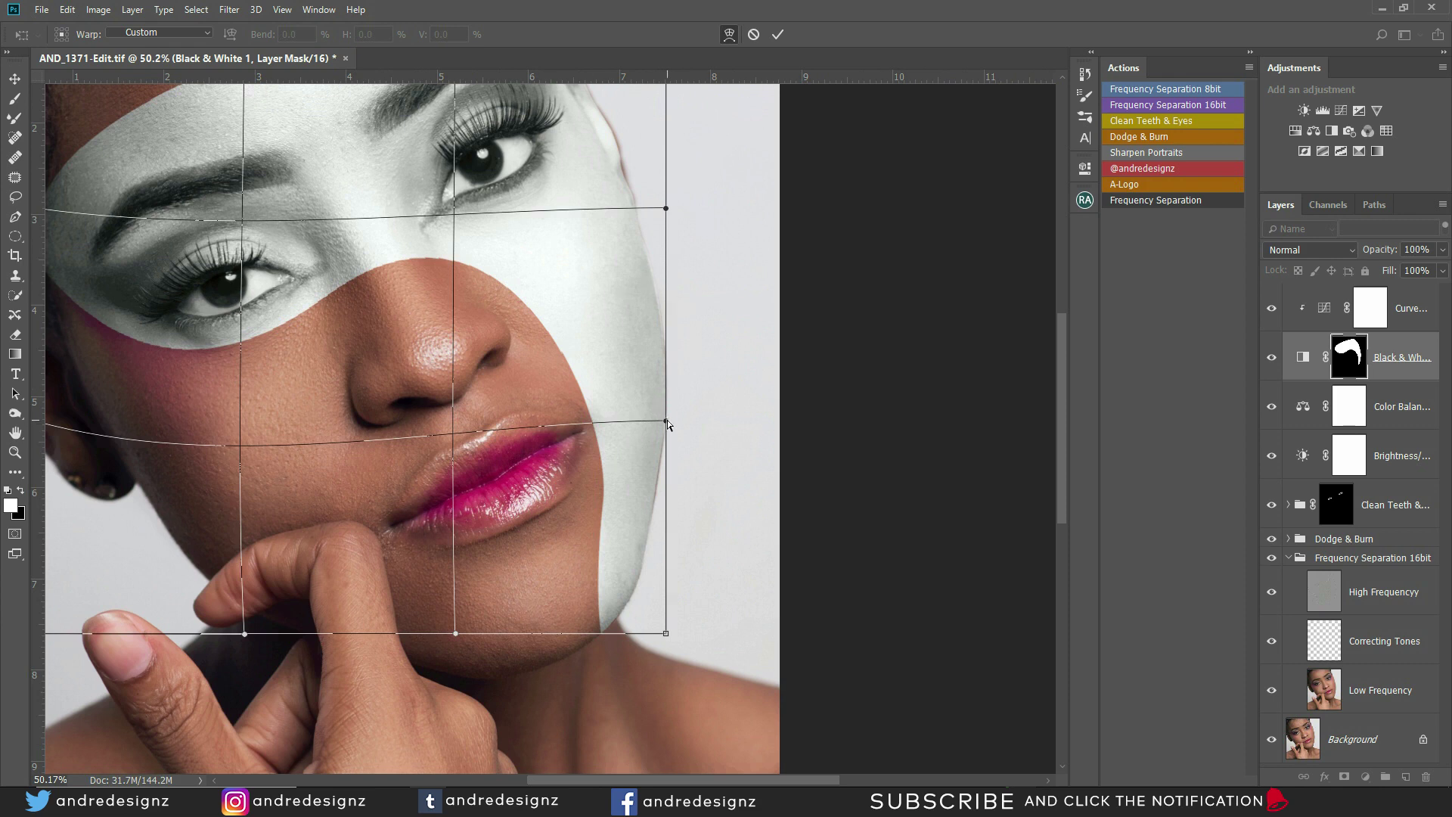
left_click_drag(665, 421, 666, 428)
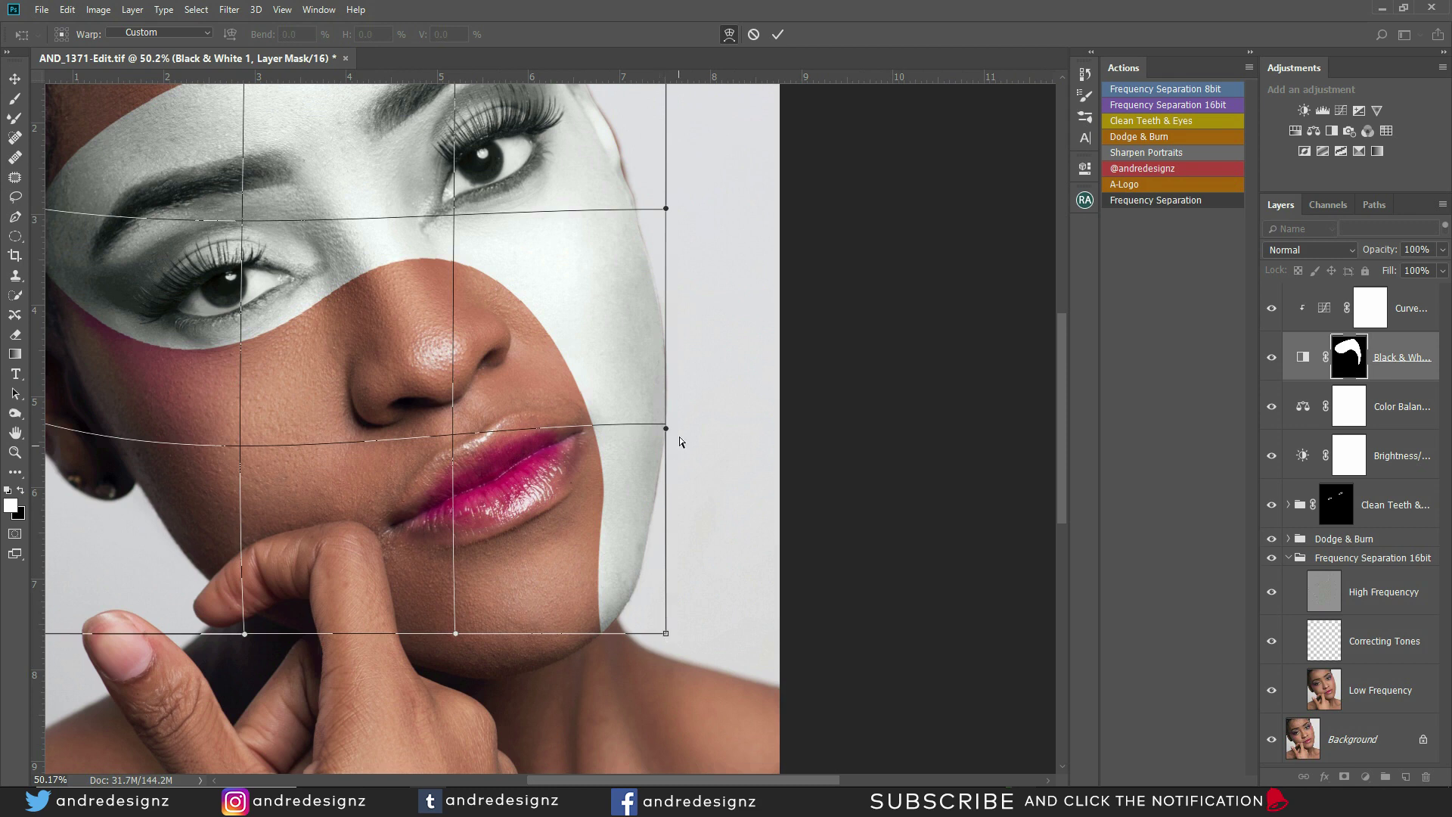
left_click_drag(666, 429, 666, 436)
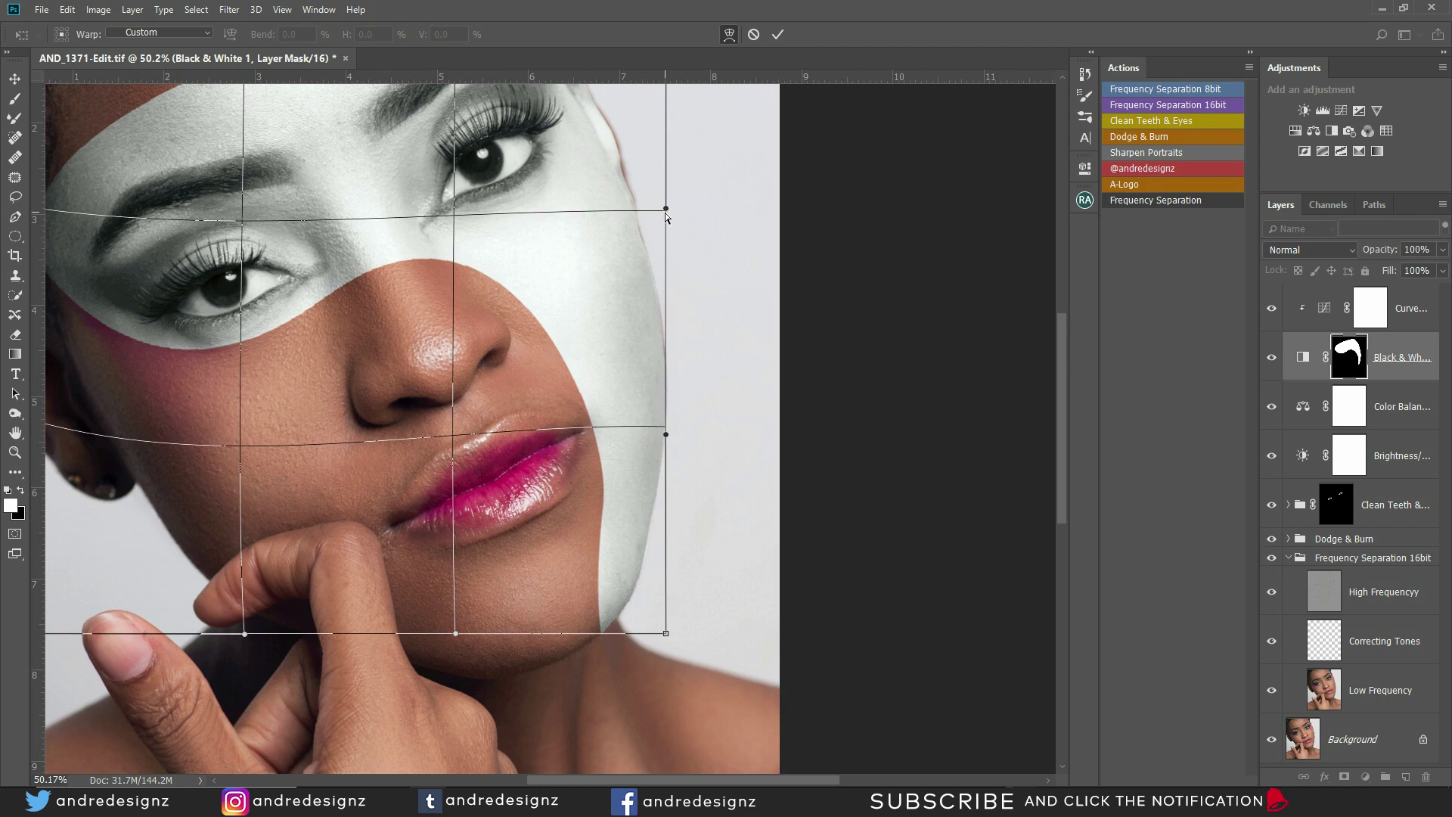
left_click_drag(667, 208, 667, 202)
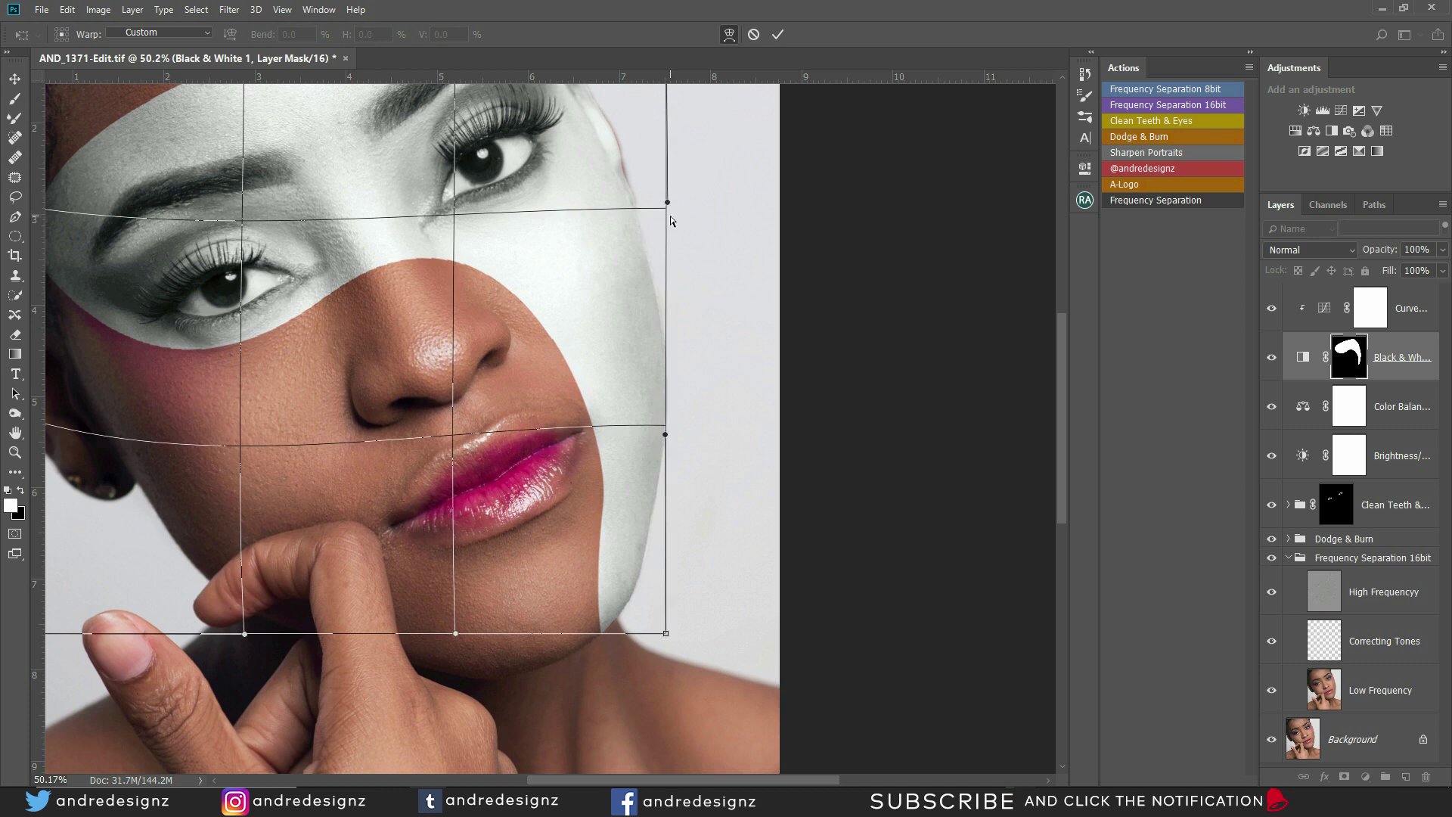
left_click_drag(710, 194, 755, 403)
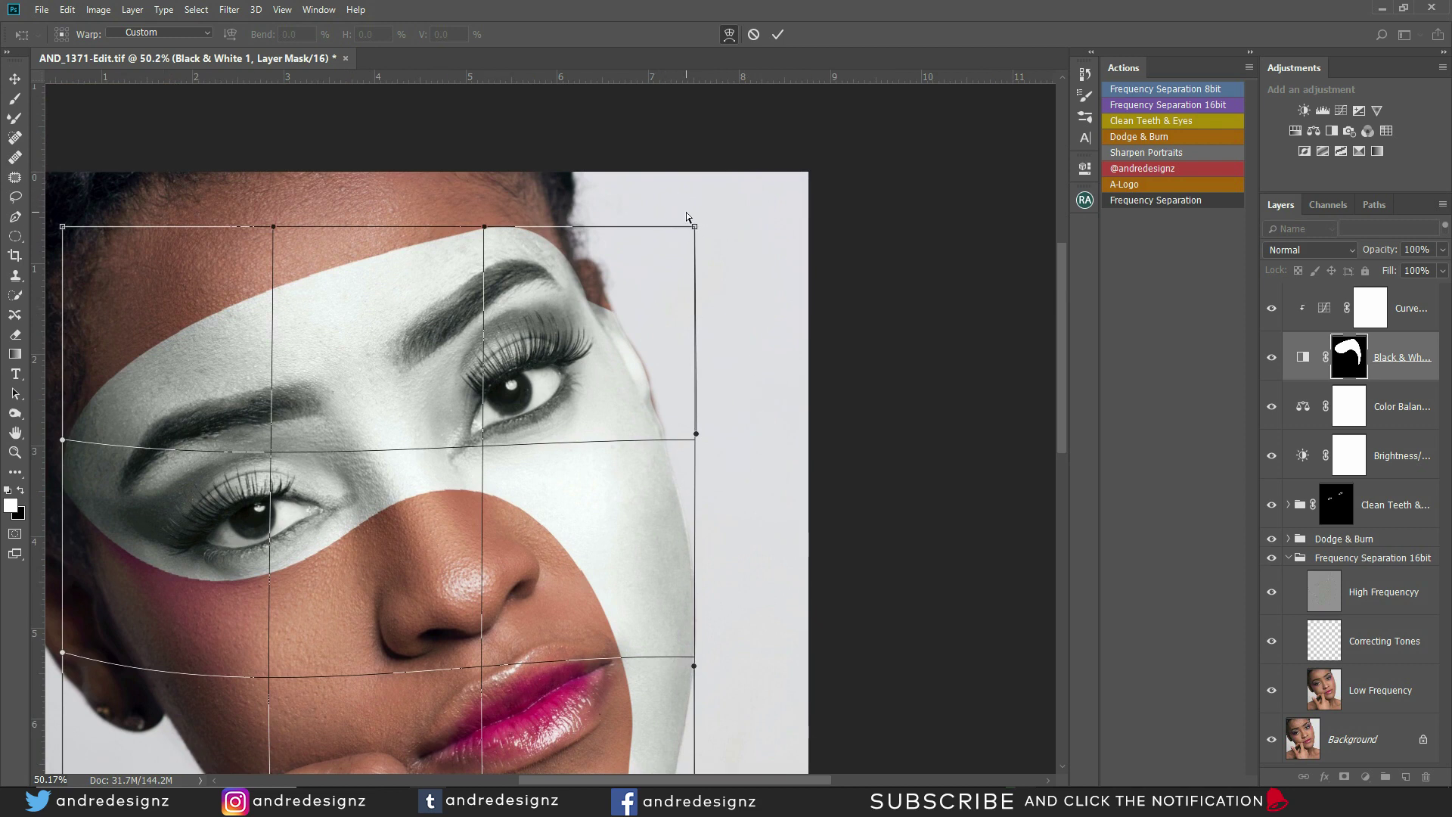
key("Return")
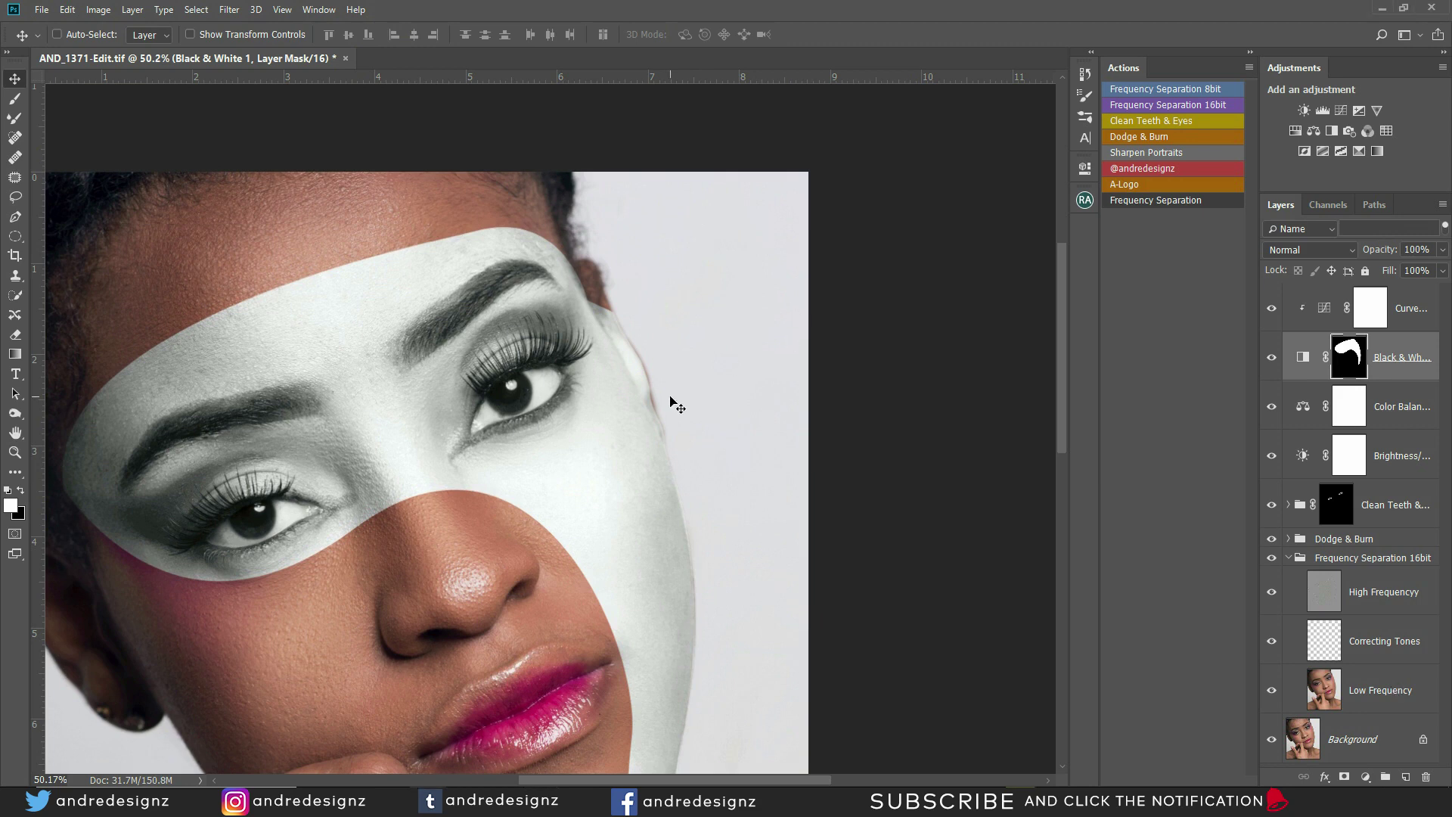
Skew the Black & White mask slightly from its corner beyond the right-hand temple
key("ctrl")
key("ctrl+t")
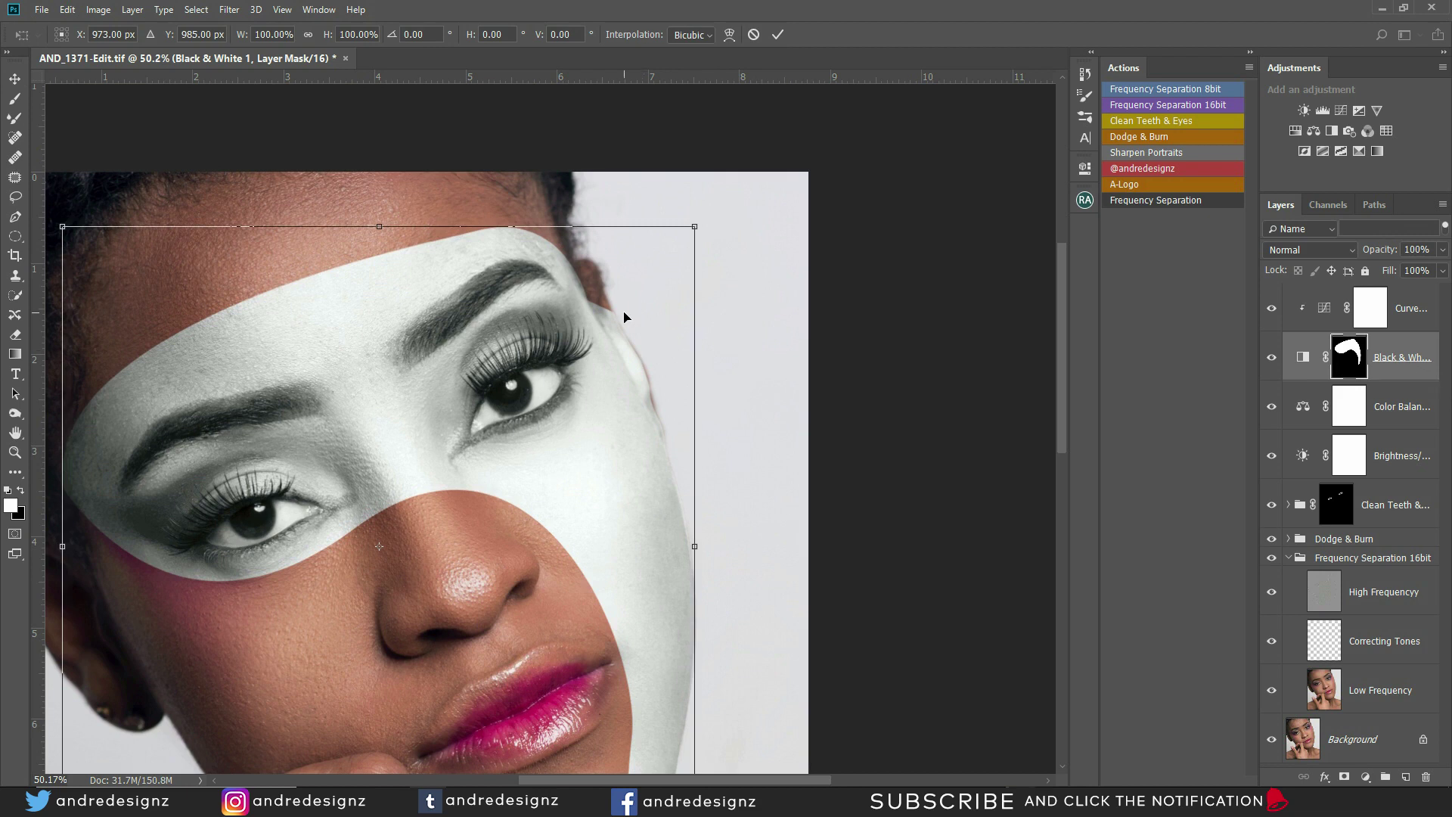
right_click(639, 507)
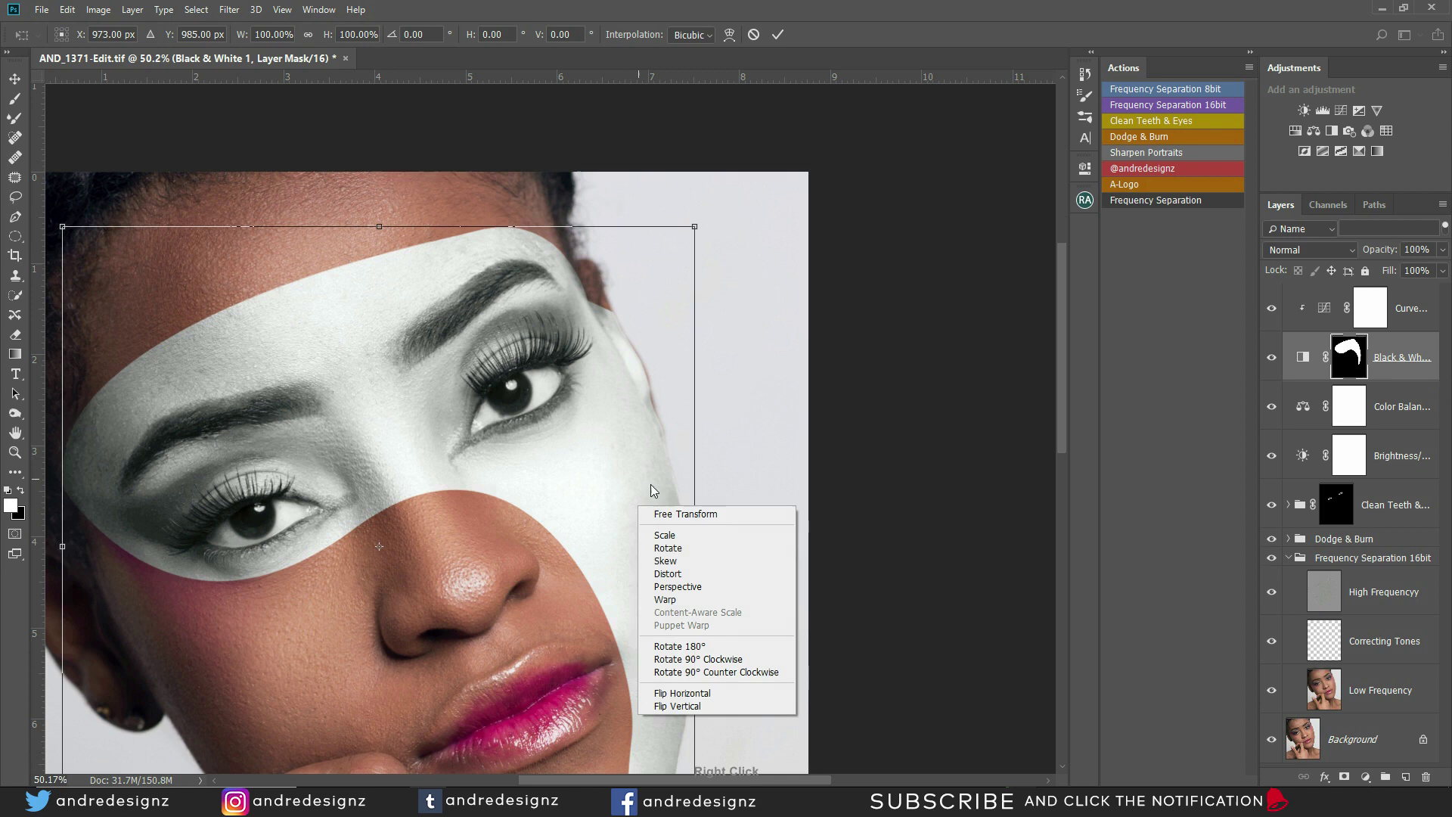
left_click(696, 563)
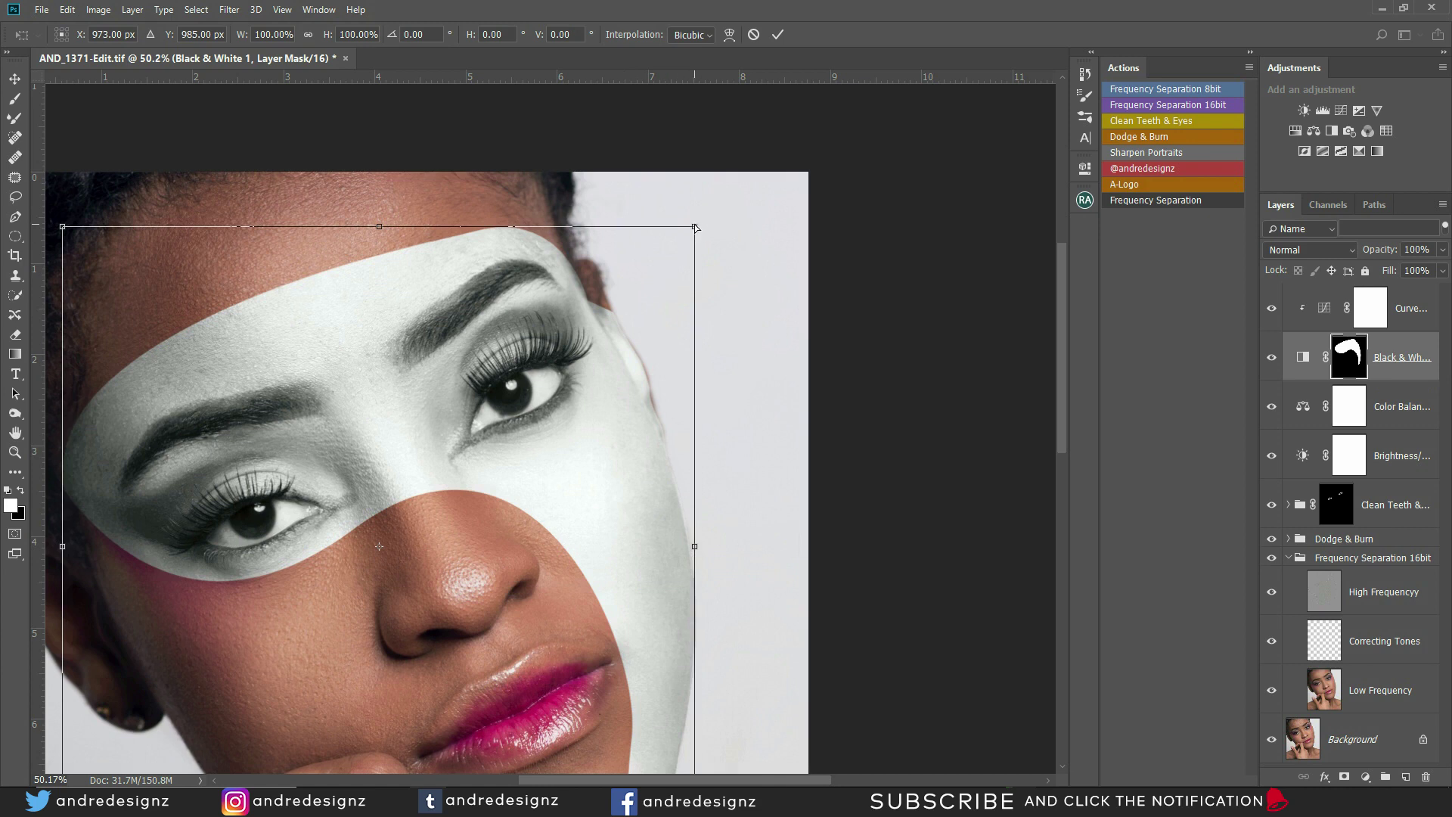
left_click_drag(696, 225, 695, 230)
Warp the mask slightly at the chin and along the outer cheek to follow the face contour
left_click_drag(752, 406, 709, 305)
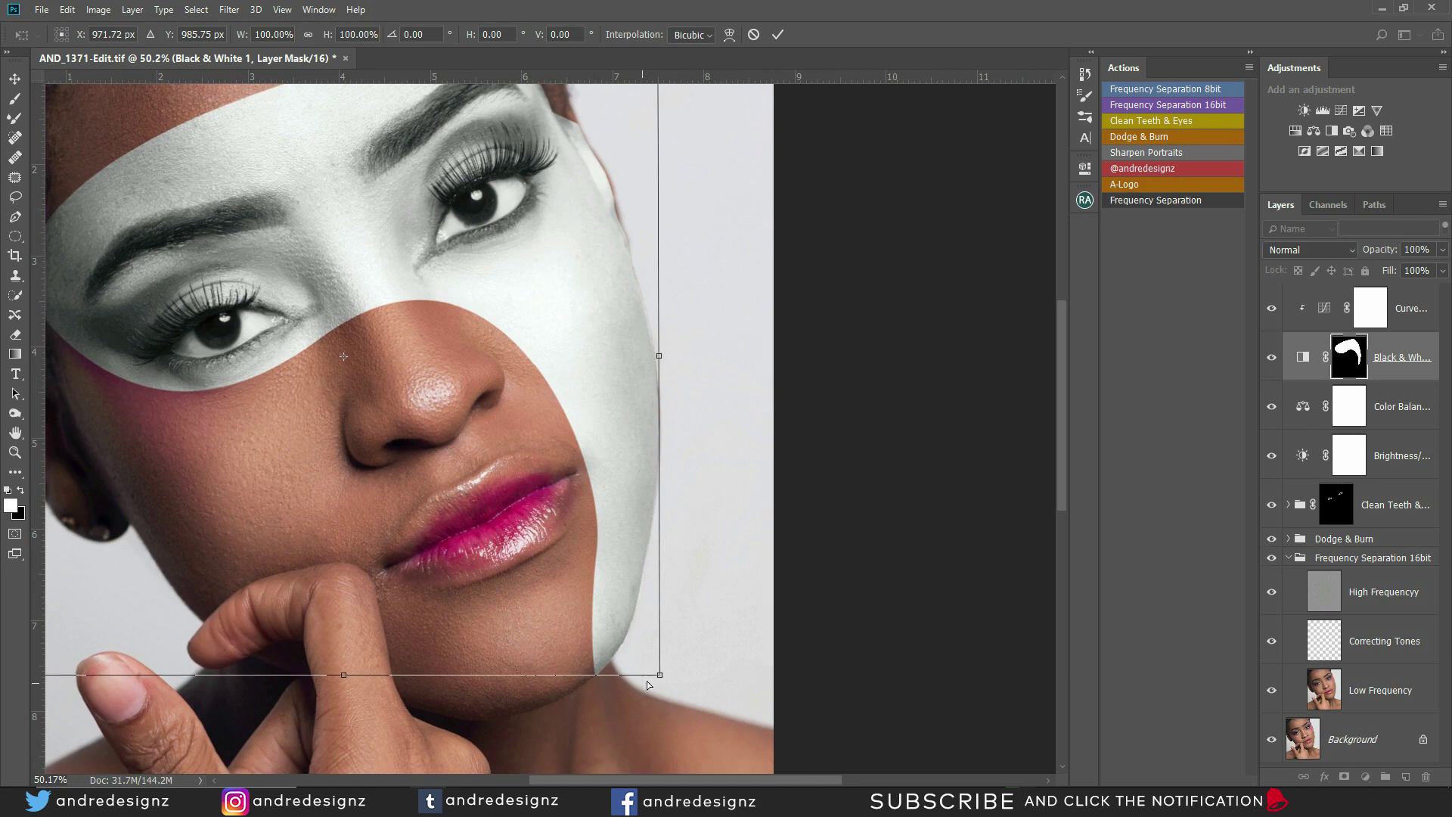
right_click(565, 351)
left_click(640, 441)
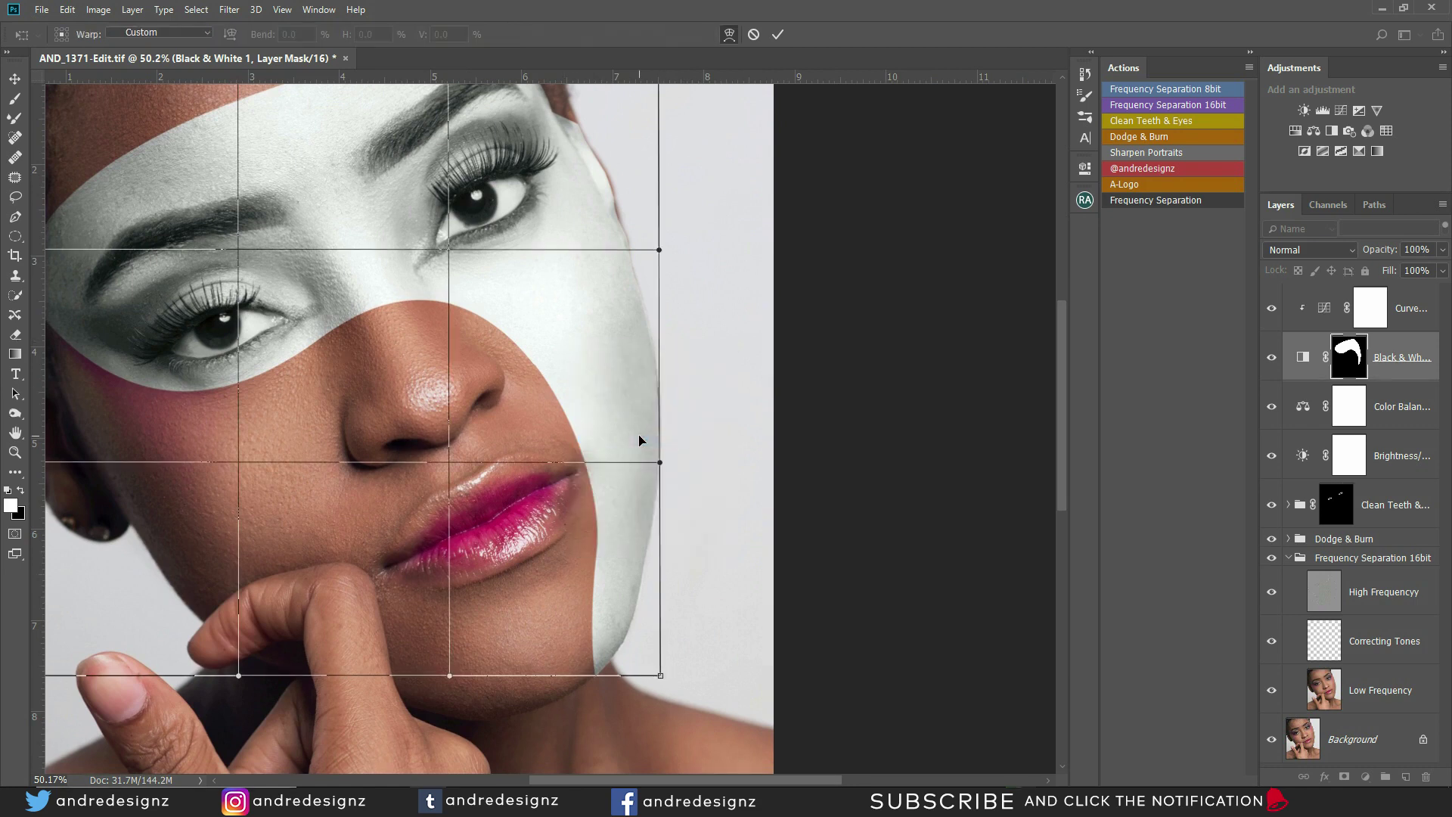
left_click_drag(451, 676, 445, 673)
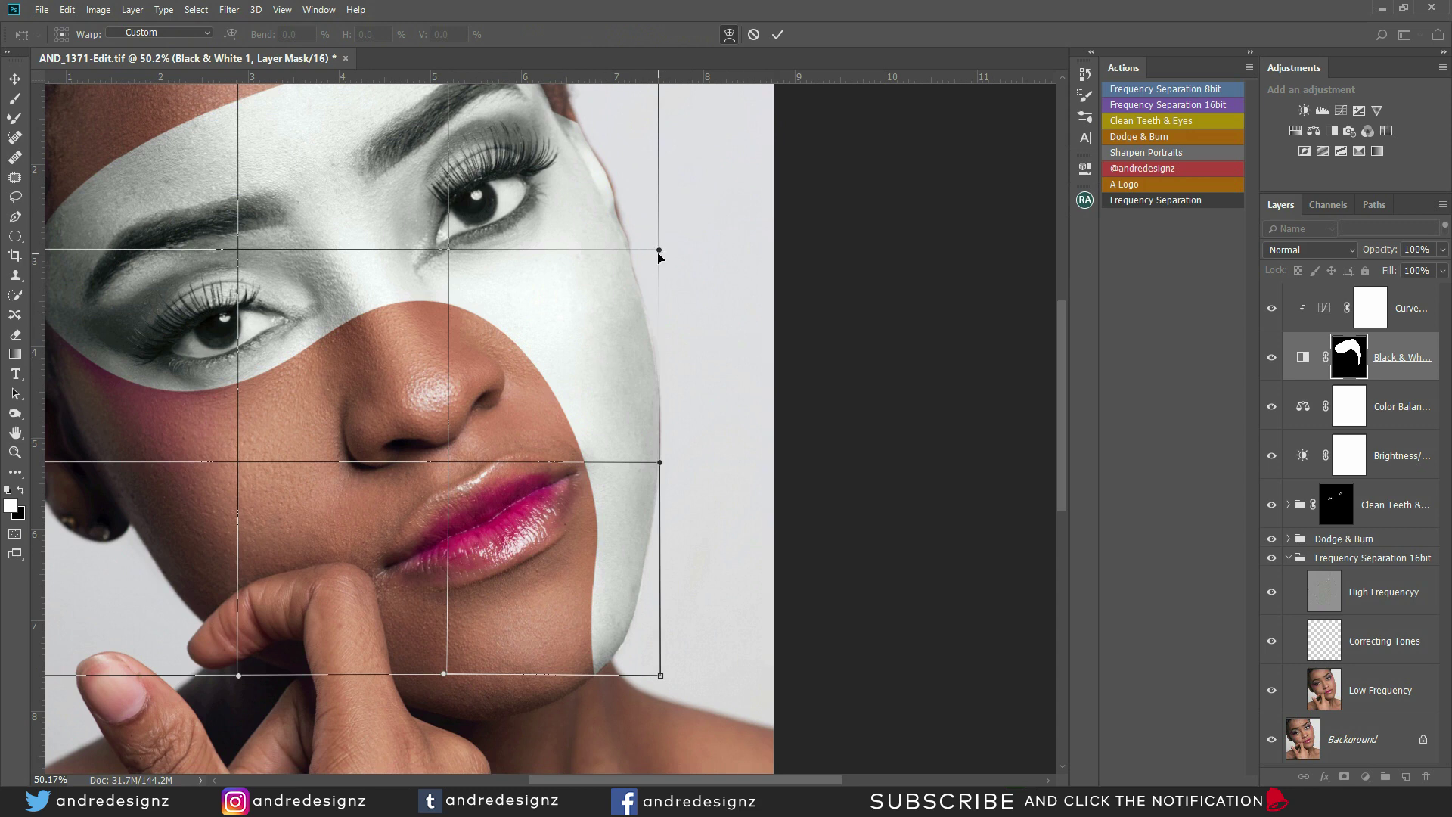
left_click_drag(660, 251, 656, 247)
Refine the warp at the temple corner, beneath the right-hand eye and along the outer cheek, and apply it
left_click_drag(708, 194, 664, 312)
left_click_drag(616, 160, 614, 152)
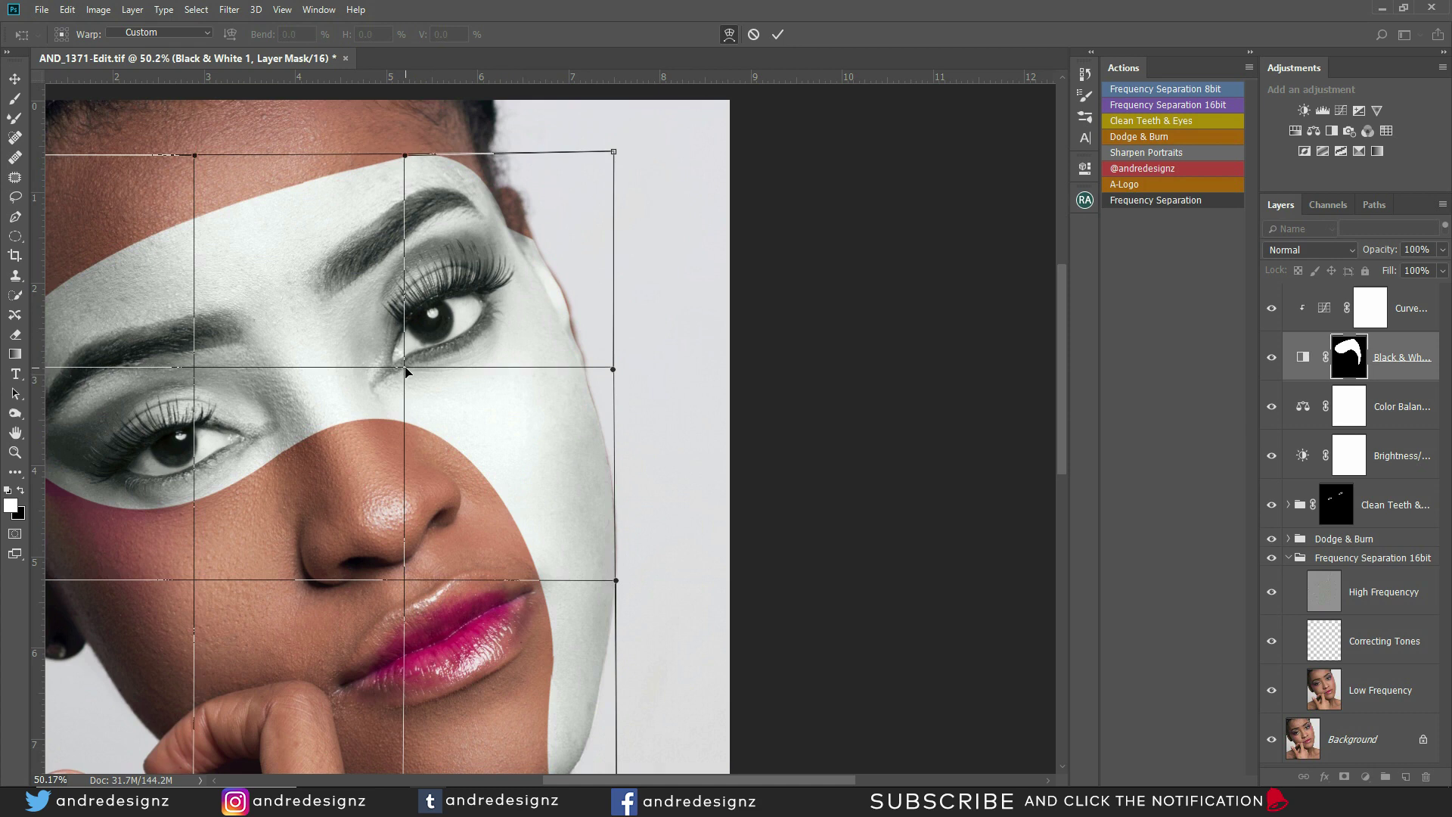
left_click_drag(406, 371, 412, 372)
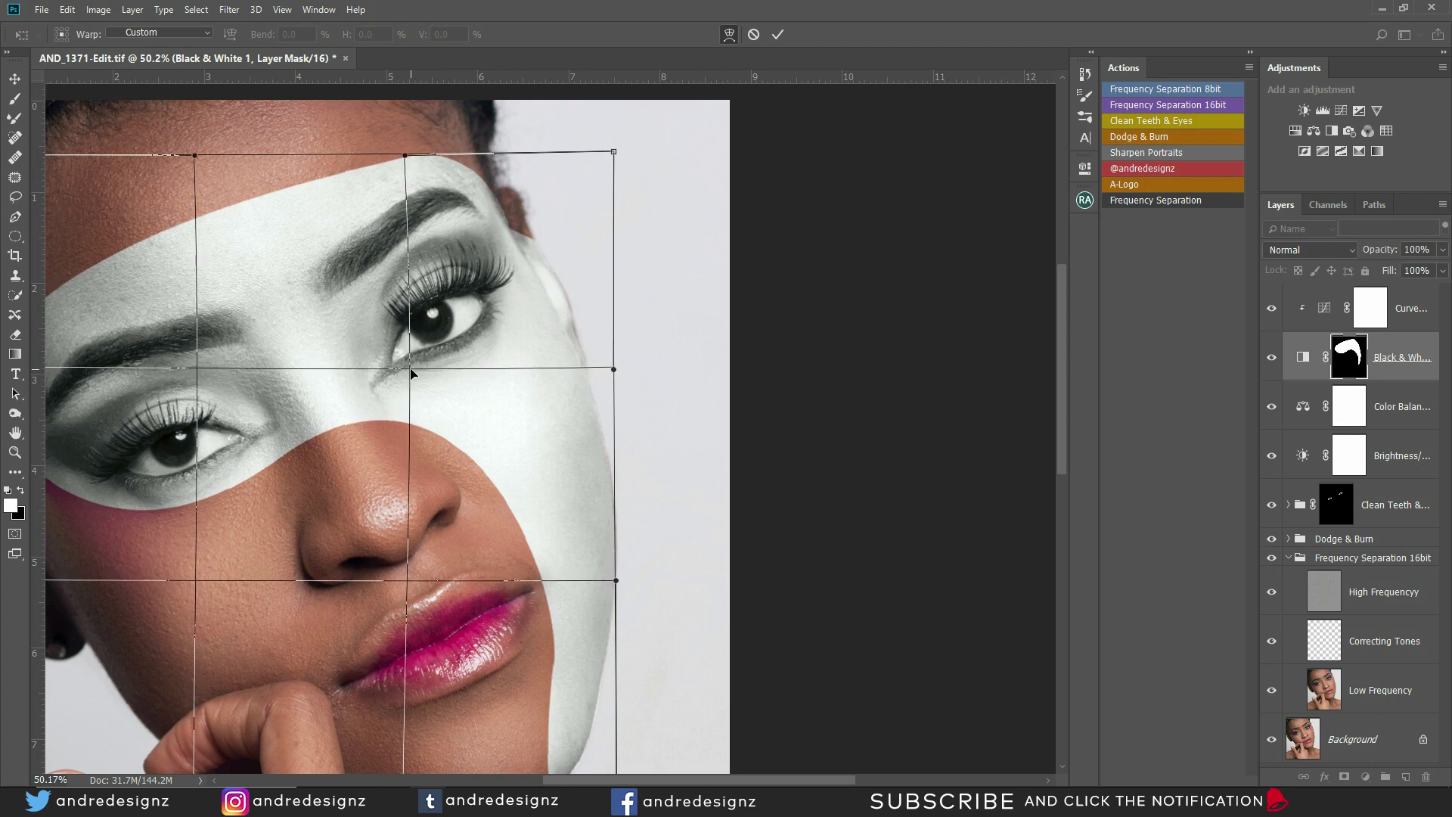
left_click_drag(412, 373, 414, 377)
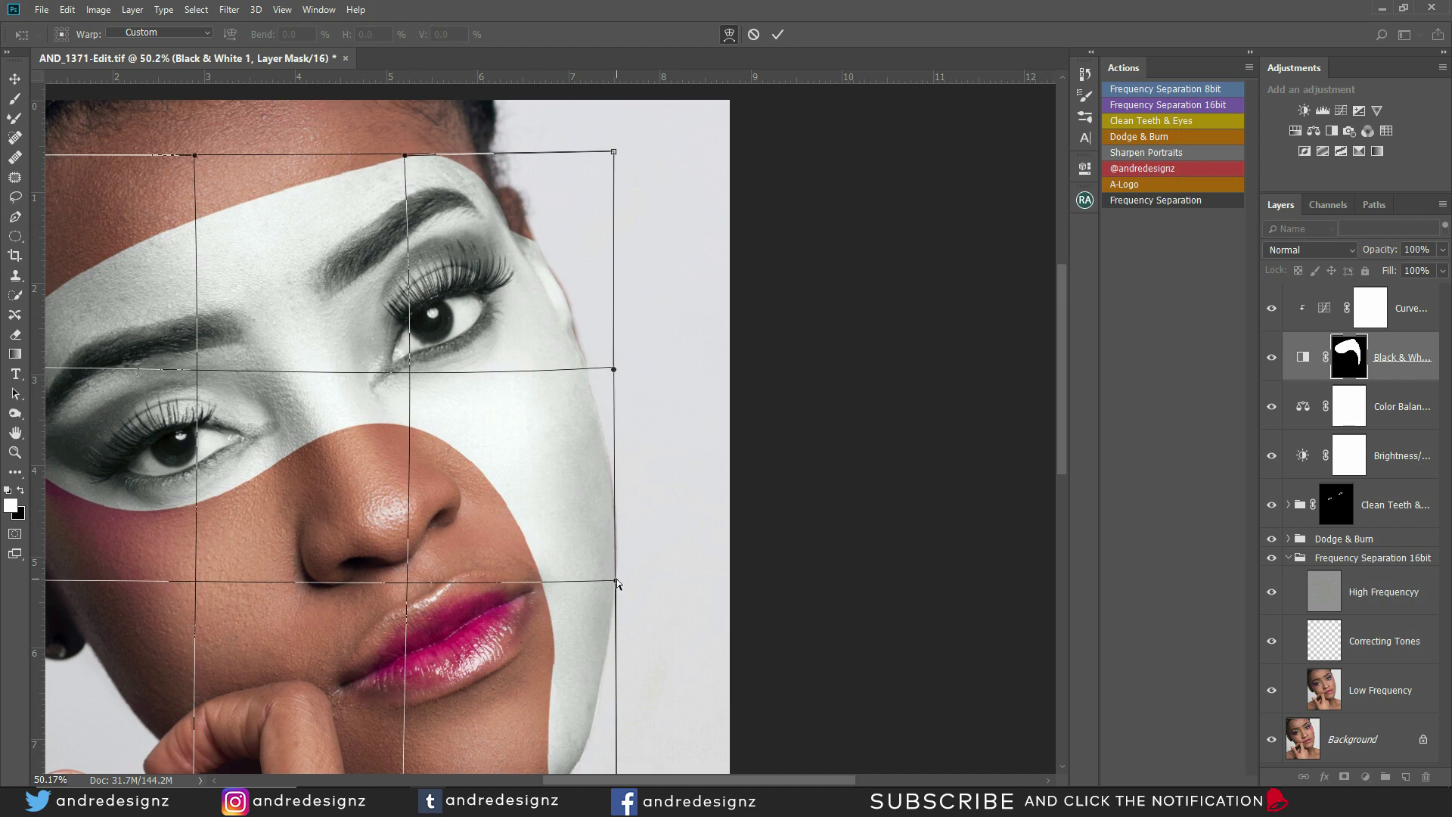
left_click_drag(618, 580, 619, 575)
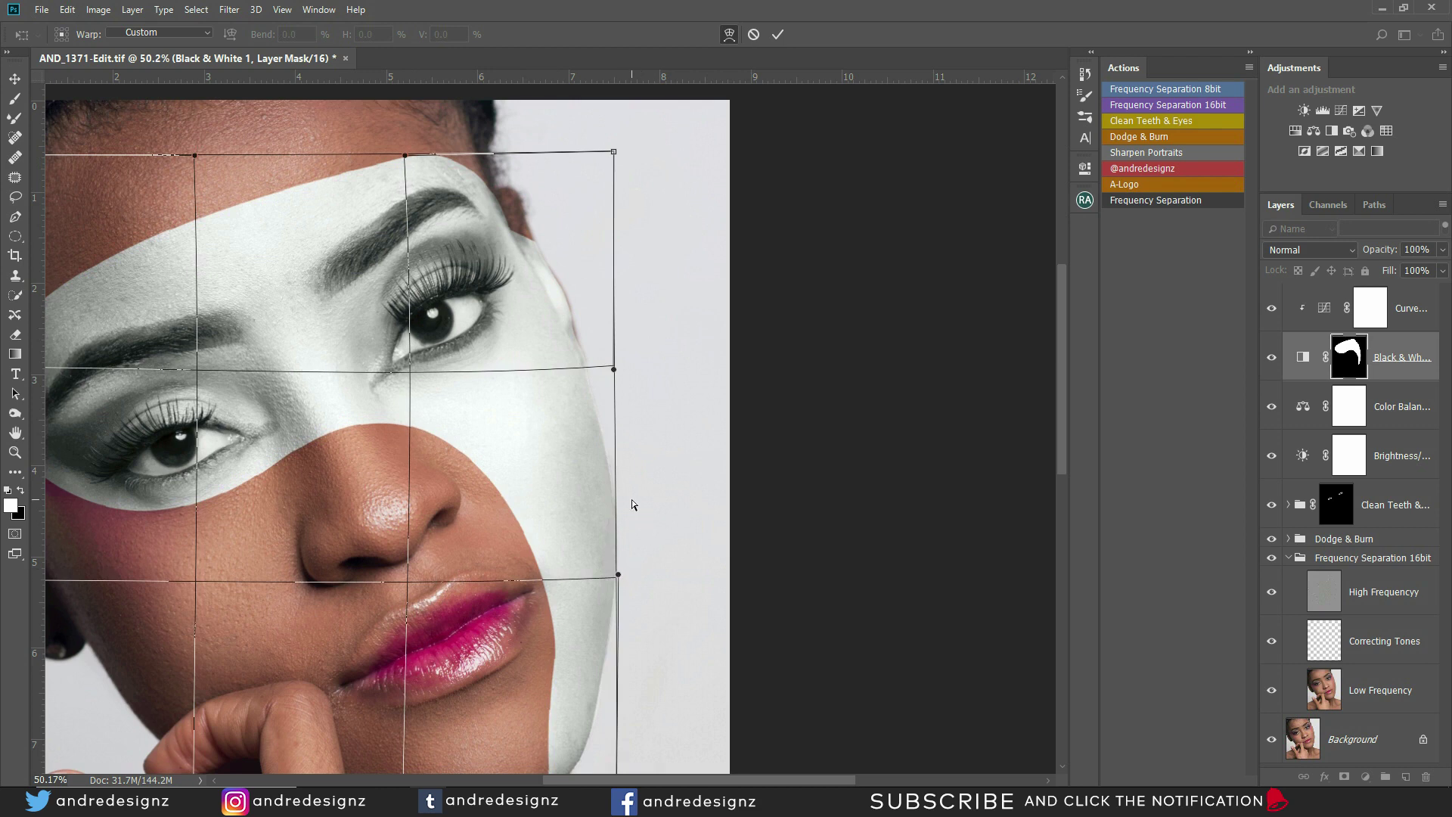
key("Return")
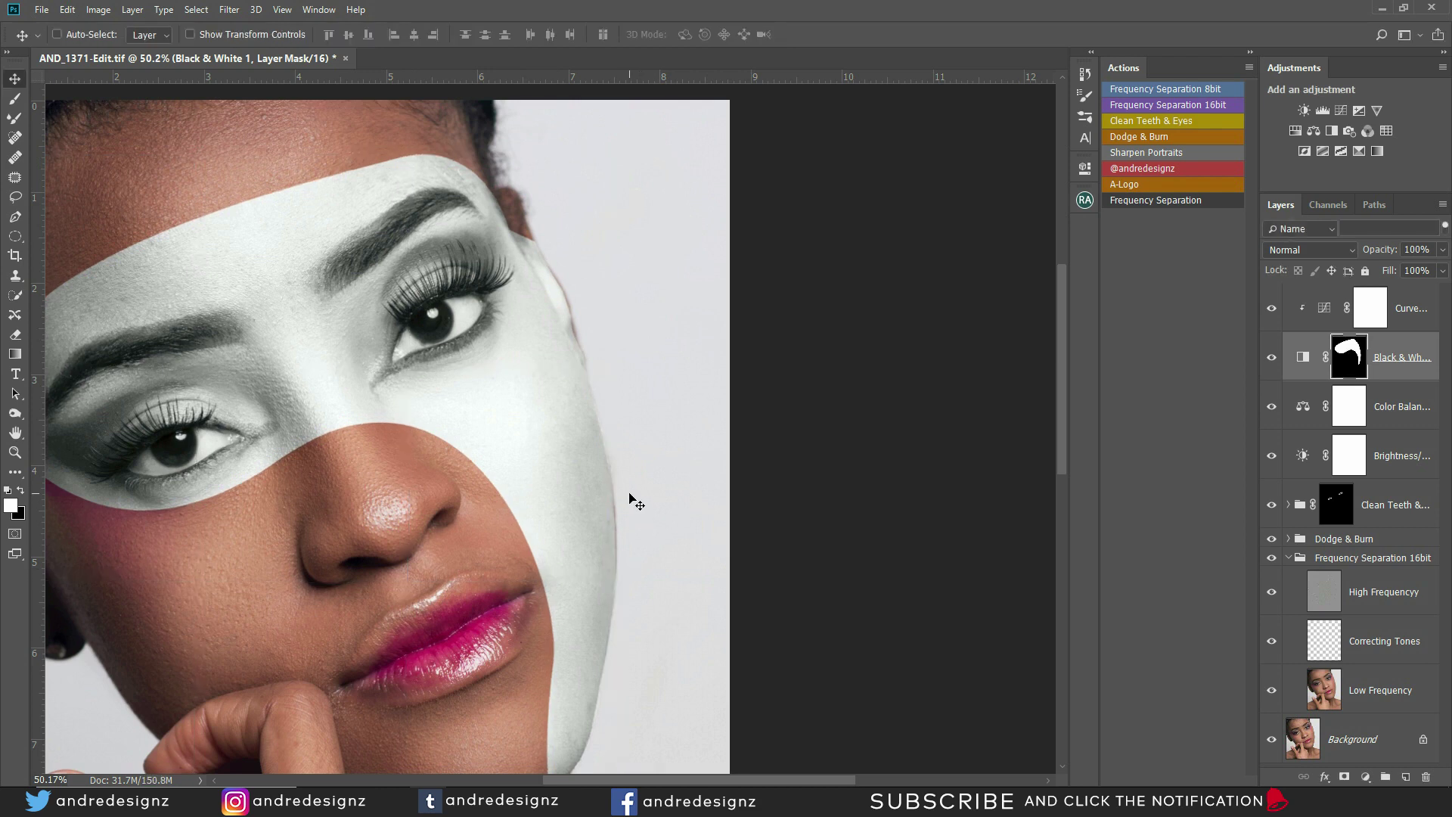
Widen the Black & White mask to 100.12% toward the outer cheek edge
key("ctrl+t")
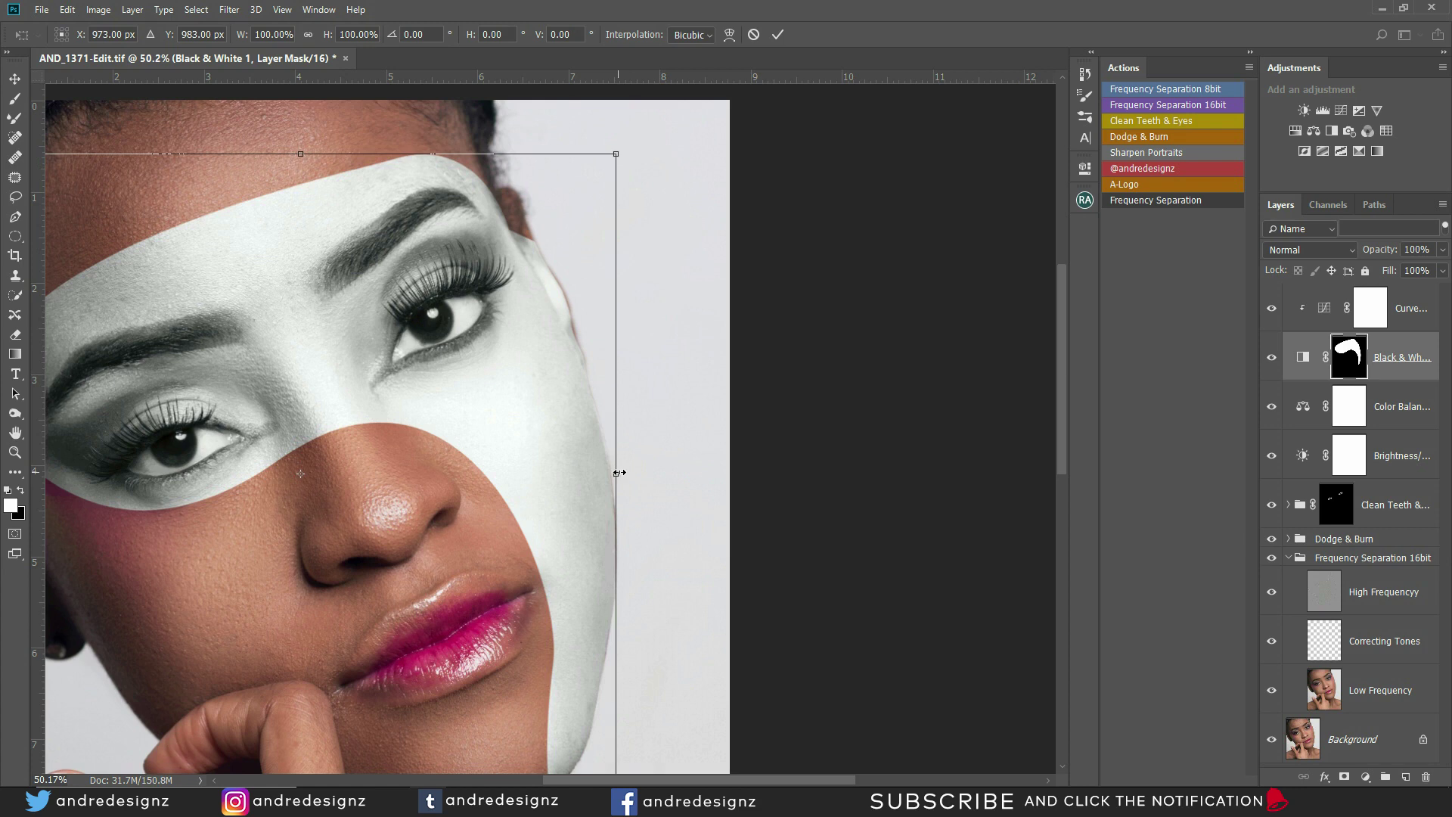
left_click_drag(617, 472, 618, 471)
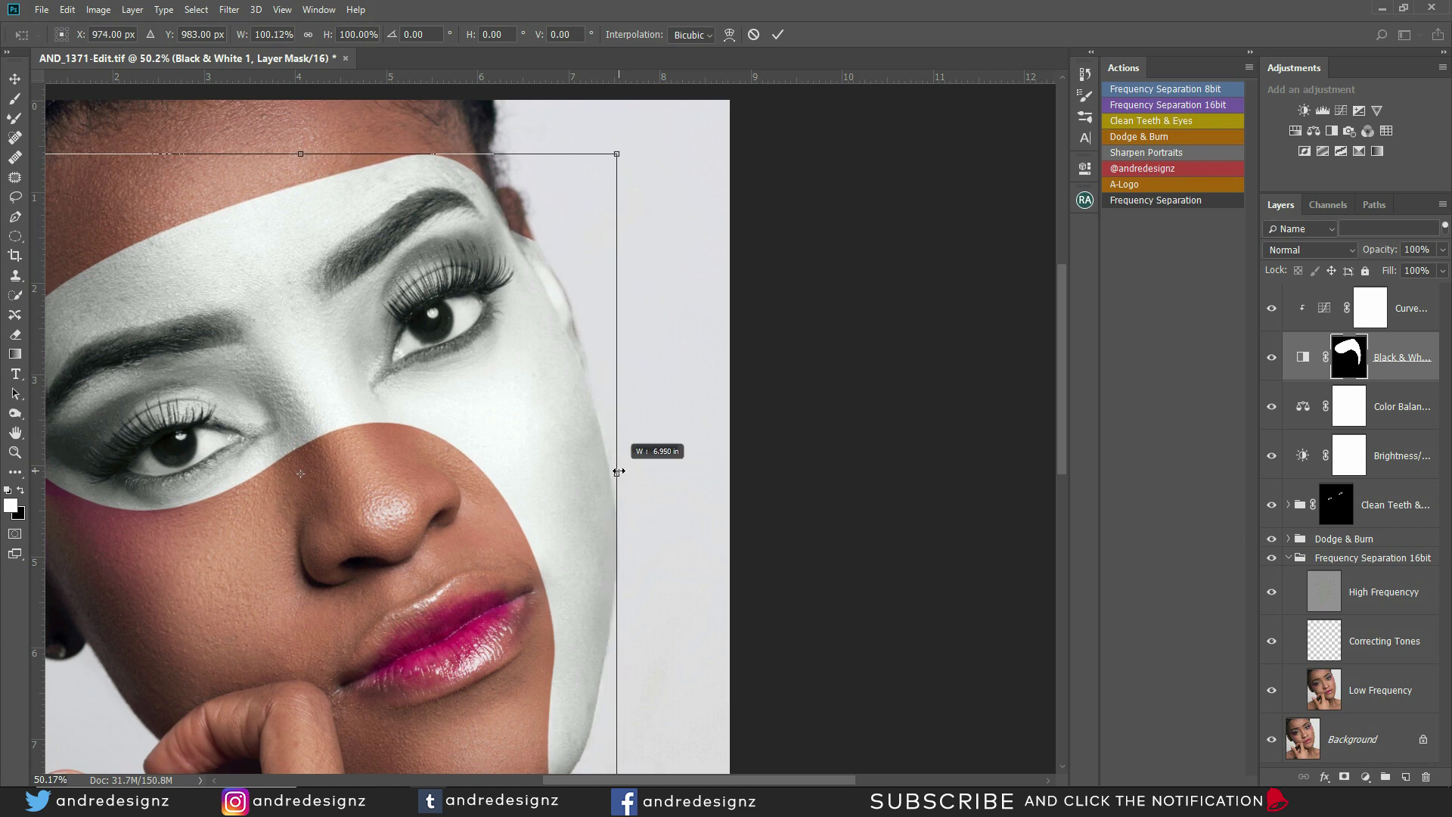
key("Return")
Draw a closed Pen path around the mask overspill from the right-hand temple down to the cheekbone, extending into the background
scroll(681, 499, "up", 5)
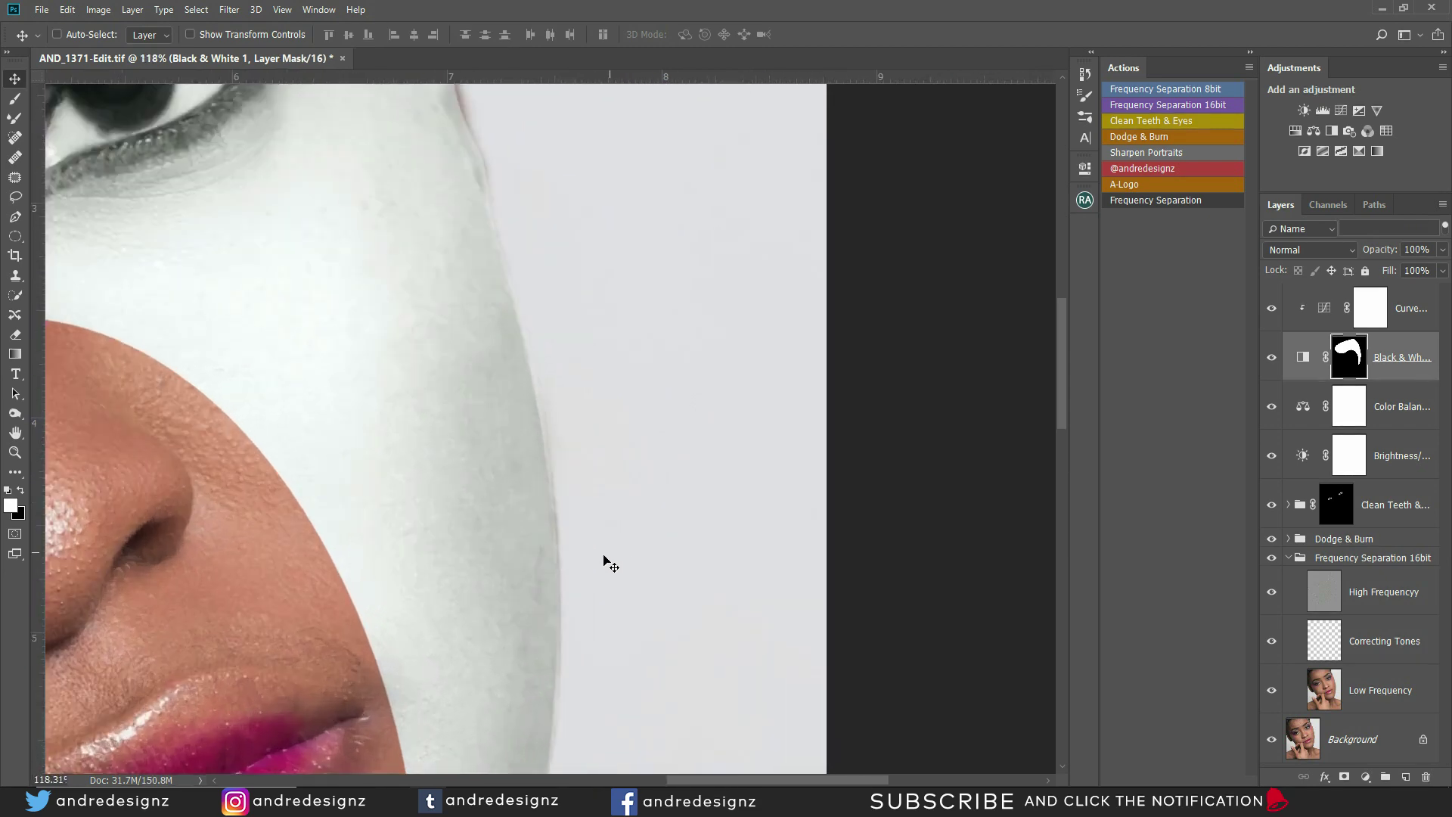
scroll(605, 484, "down", 5)
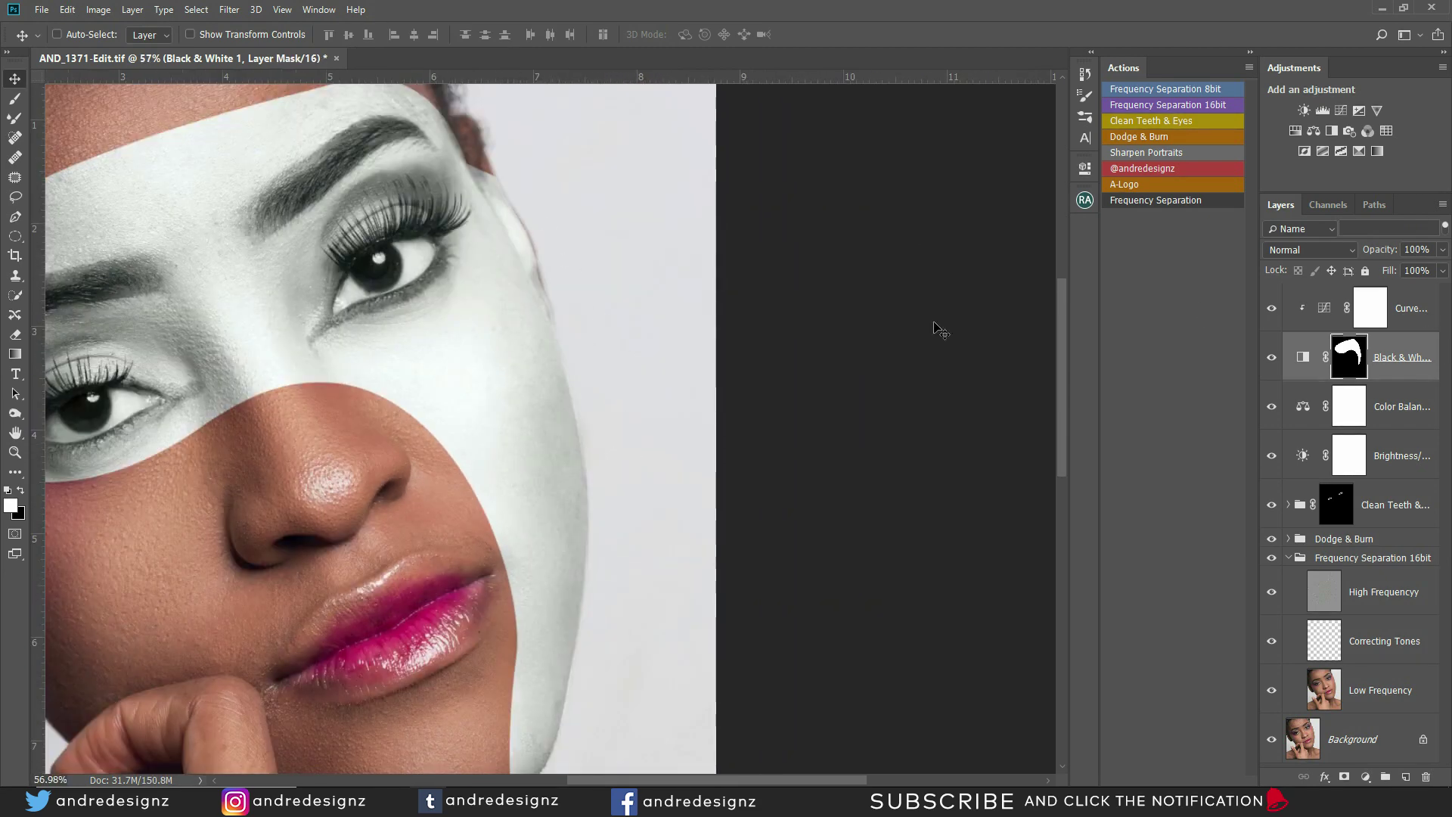
scroll(458, 242, "up", 2)
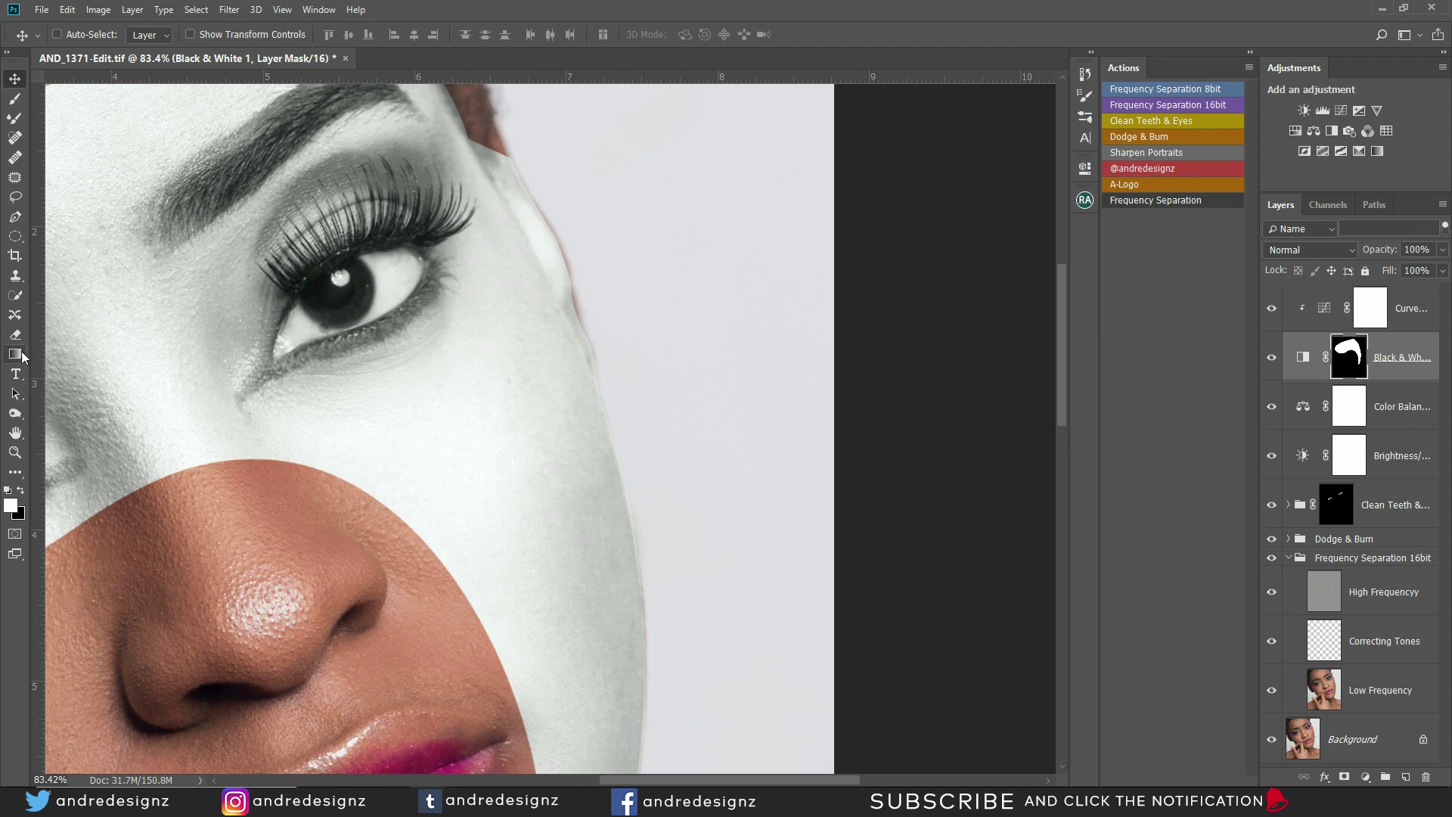
key("p")
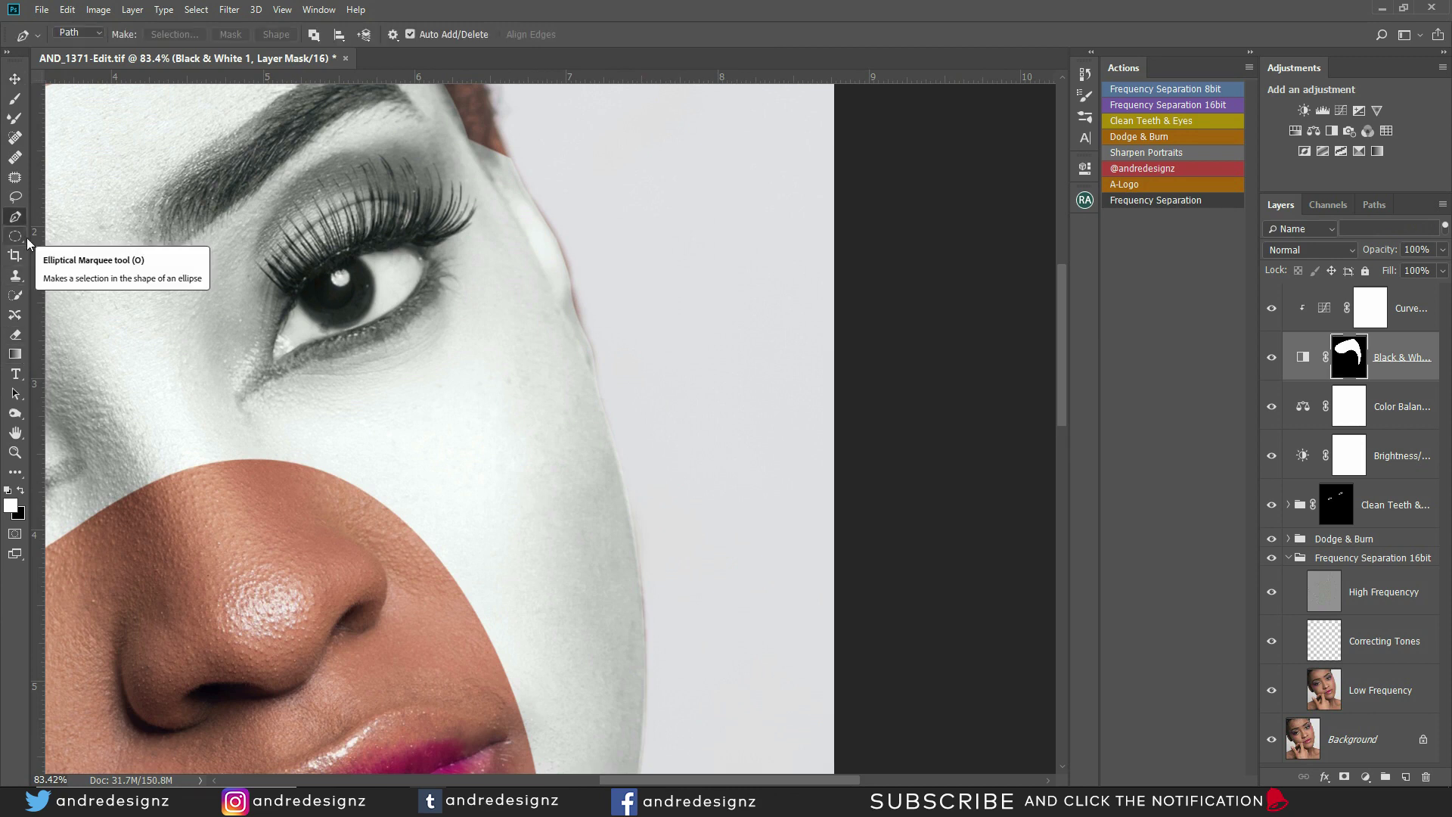
left_click(469, 135)
left_click_drag(600, 395, 647, 522)
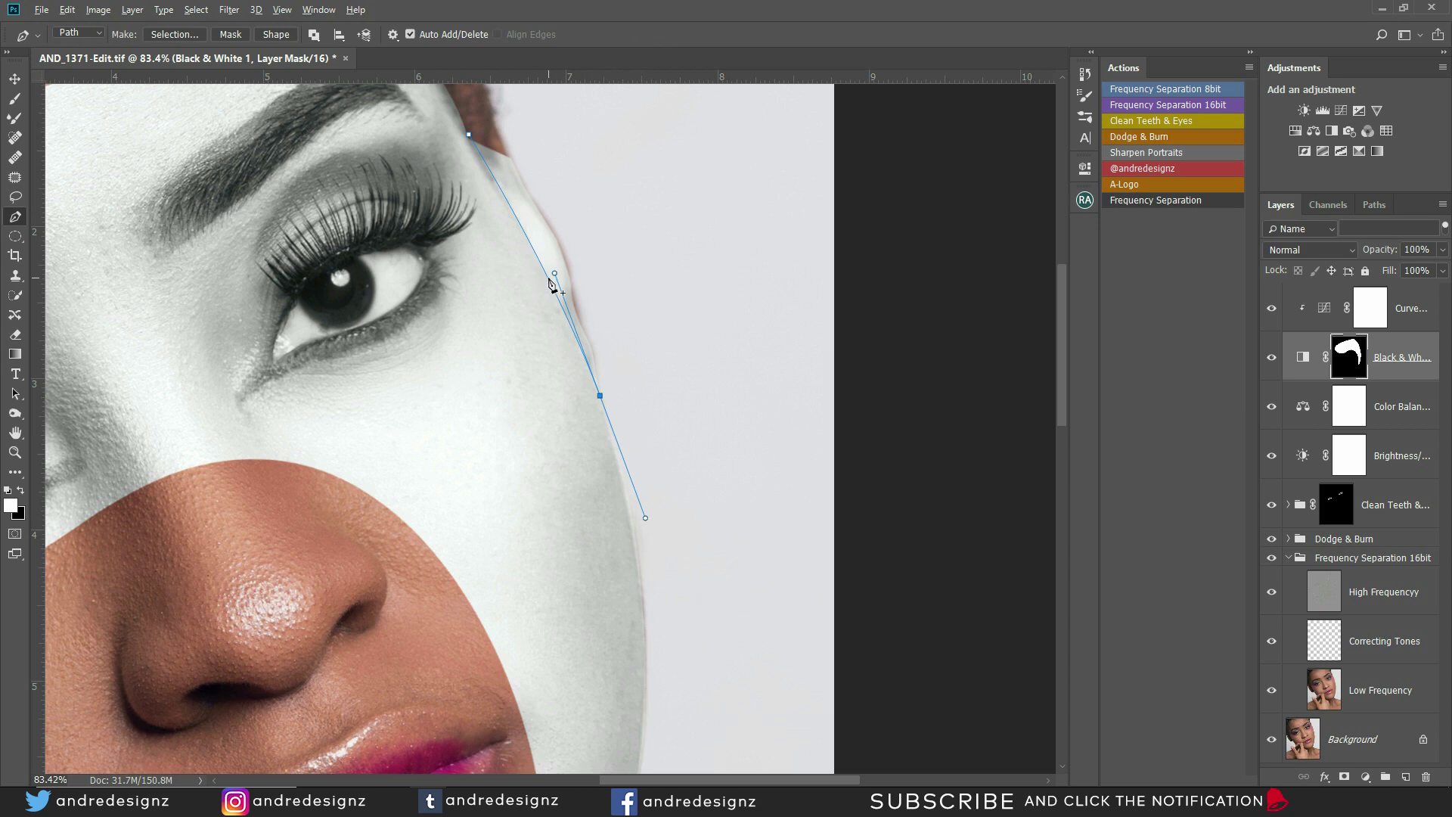
left_click_drag(555, 274, 528, 225)
left_click(600, 395, "alt")
left_click_drag(470, 134, 170, 150)
Convert the temple path into a selection with 0-pixel feather, fill it with black on the Black & White mask, and deselect
right_click(624, 184)
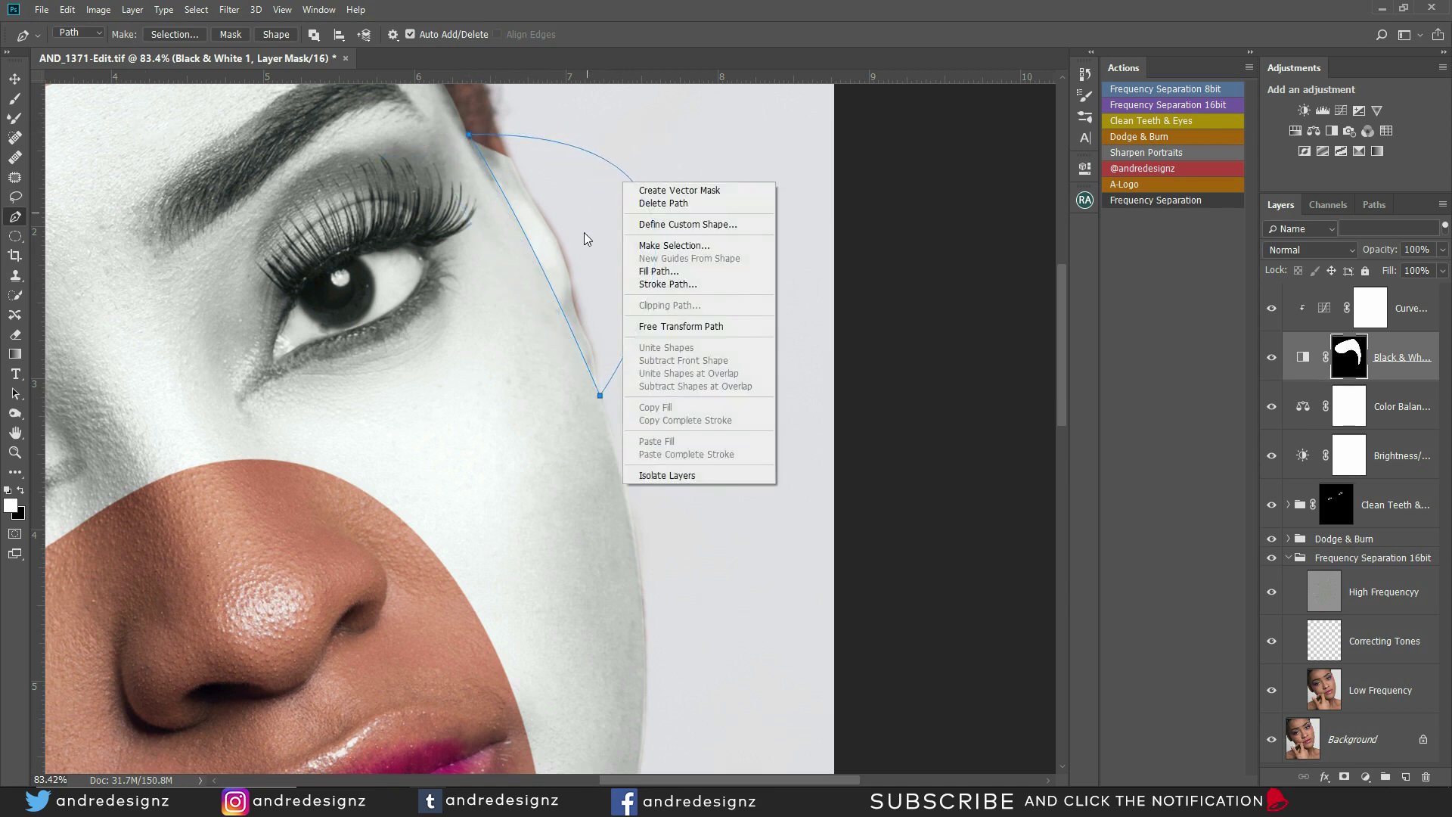
right_click(584, 232)
left_click(651, 295)
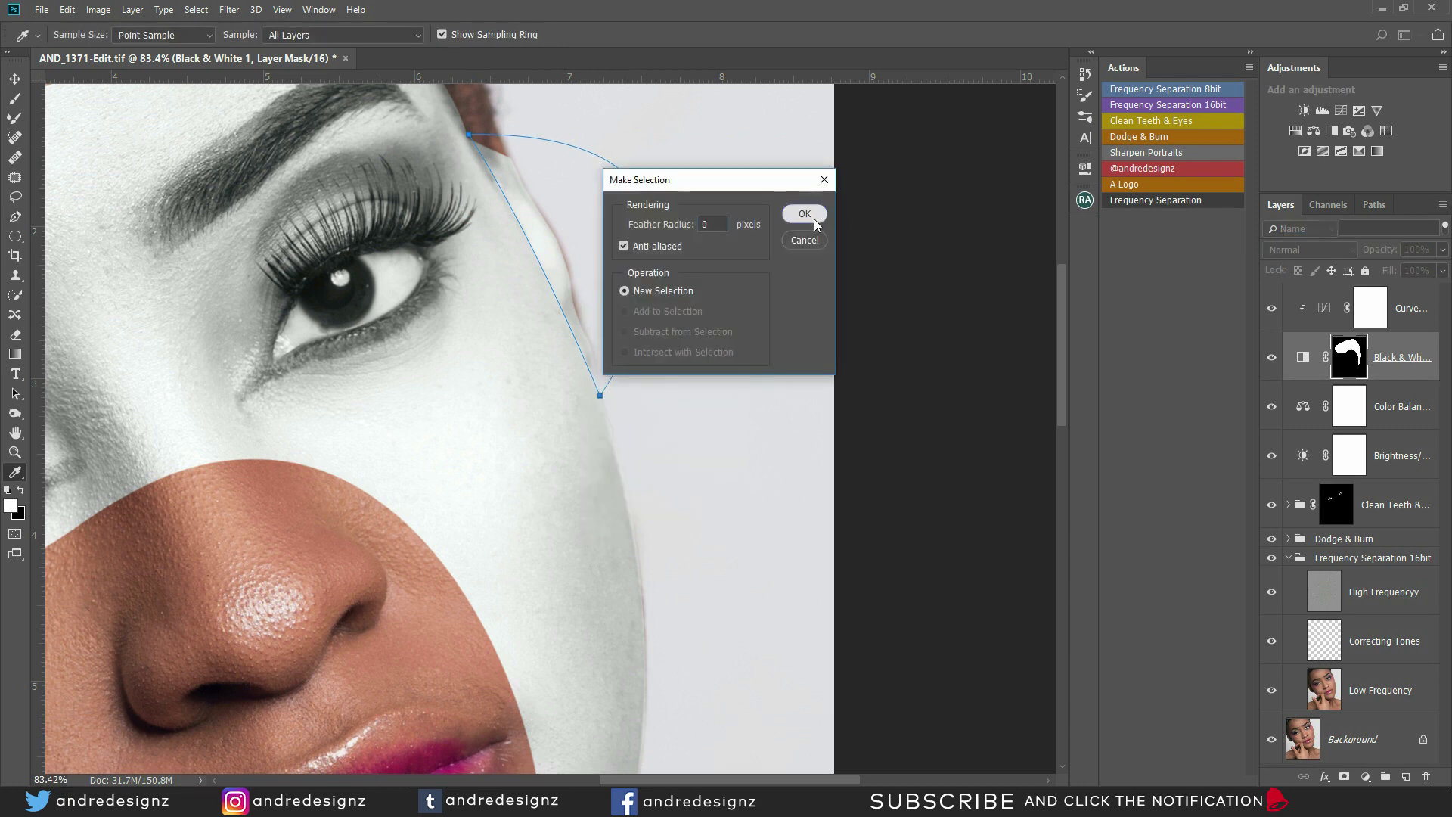
left_click(805, 214)
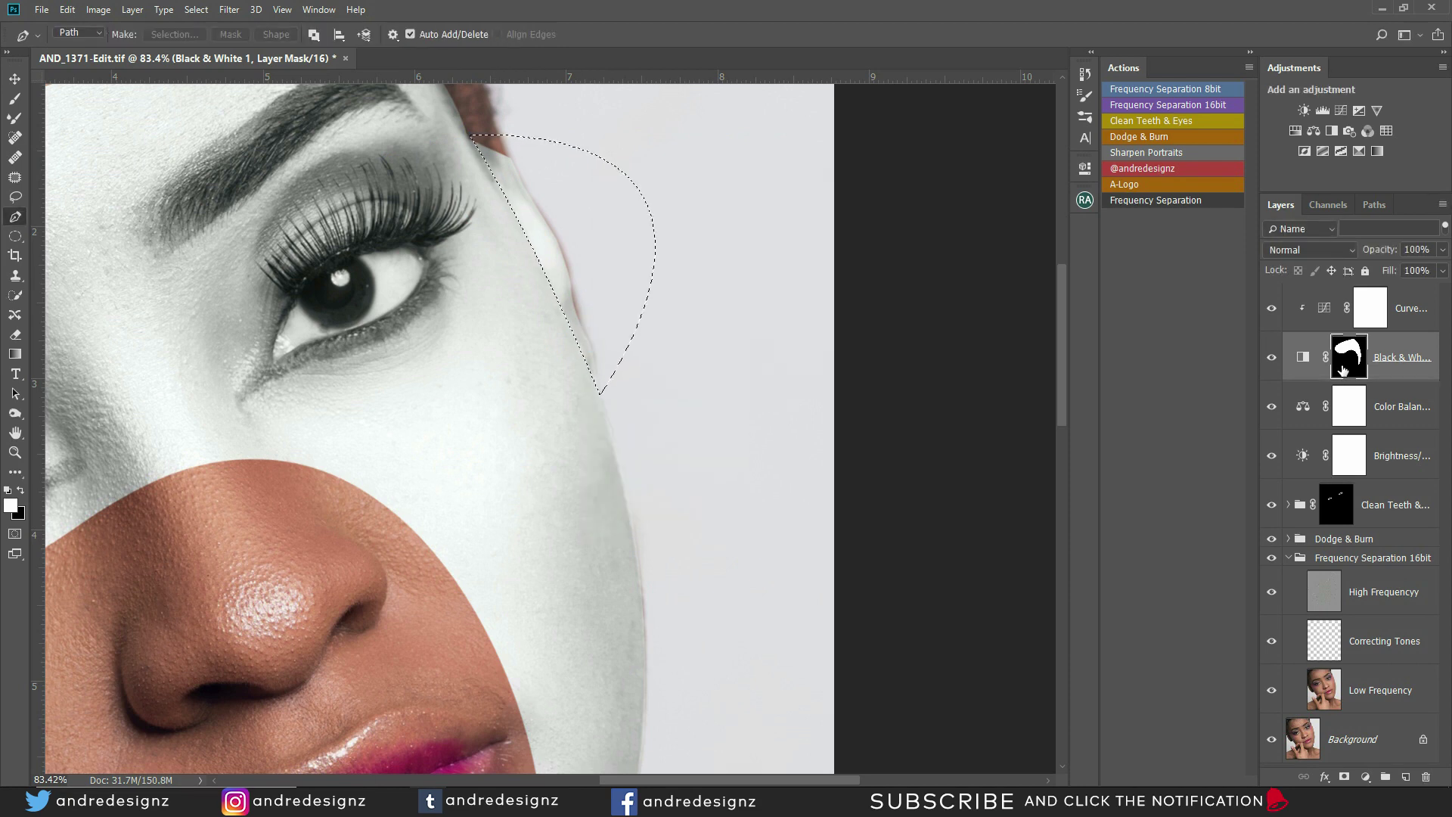
key("ctrl+BackSpace")
key("ctrl+d")
Draw a small closed Pen path around the remaining mask corner at the right-hand temple, beside the eyebrow
scroll(575, 208, "down", 4)
scroll(575, 208, "up", 4)
left_click(431, 134)
left_click(490, 234)
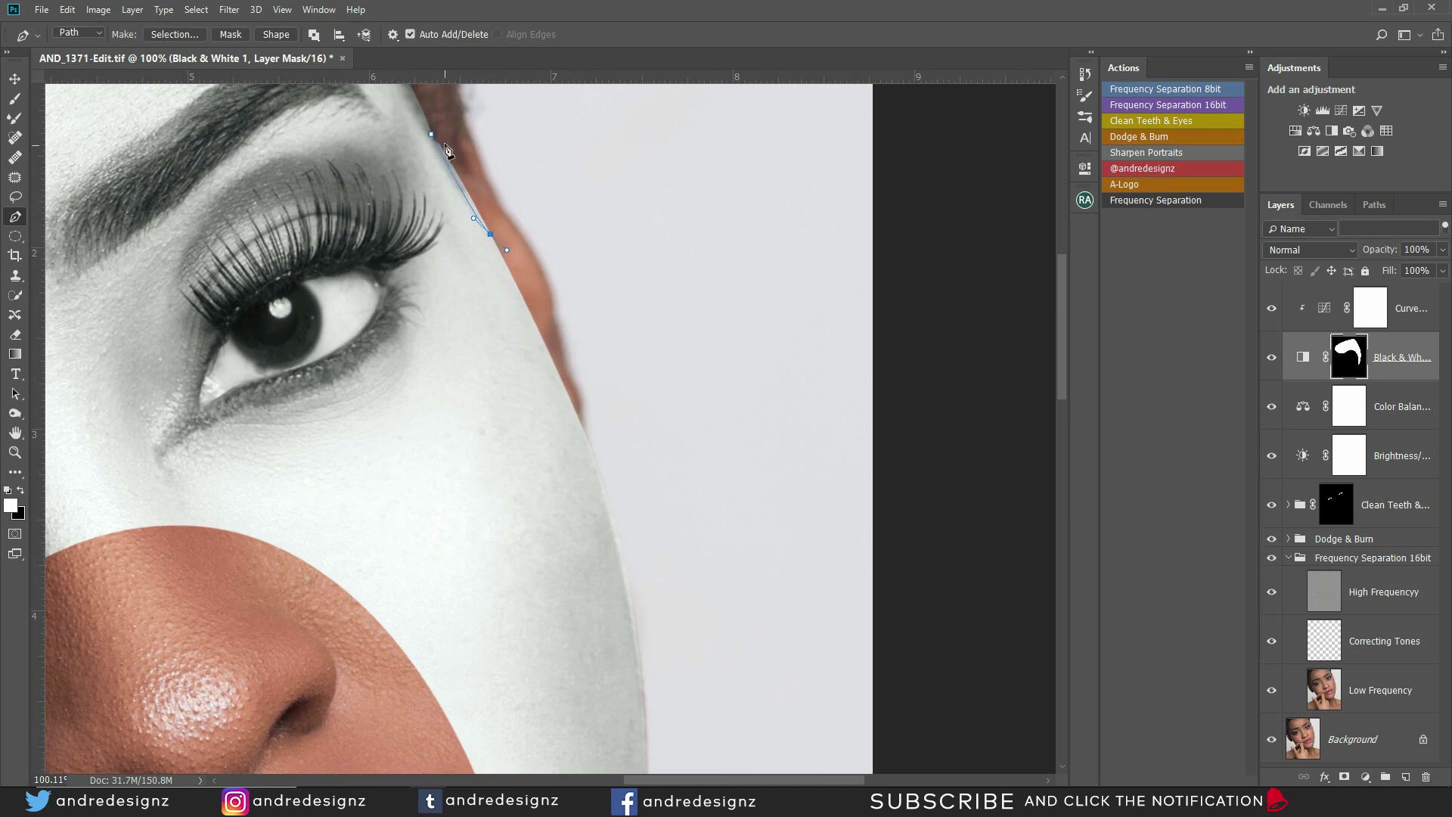
mouse_move(433, 136)
left_mouse_down()
mouse_move(447, 168)
mouse_move(454, 156)
left_mouse_up()
Convert the small temple path into a selection with 0-pixel feather, clear that area from the mask, and deselect
right_click(454, 156)
left_click(481, 218)
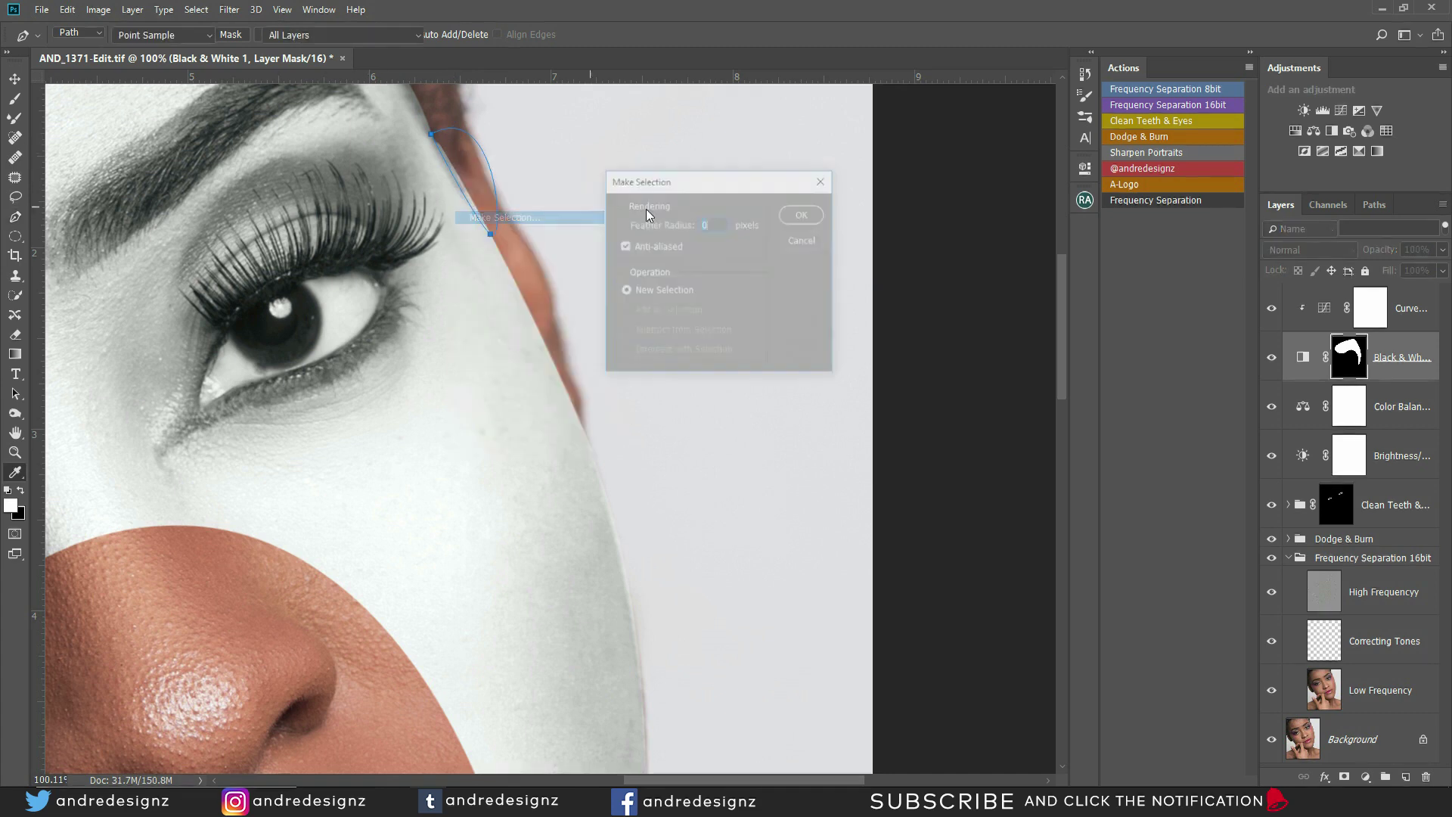
left_click(781, 209)
key("Delete")
key("ctrl+d")
Warp the lower edge of the Black & White mask slightly downward at the chin and apply the transform
scroll(699, 215, "down", 8)
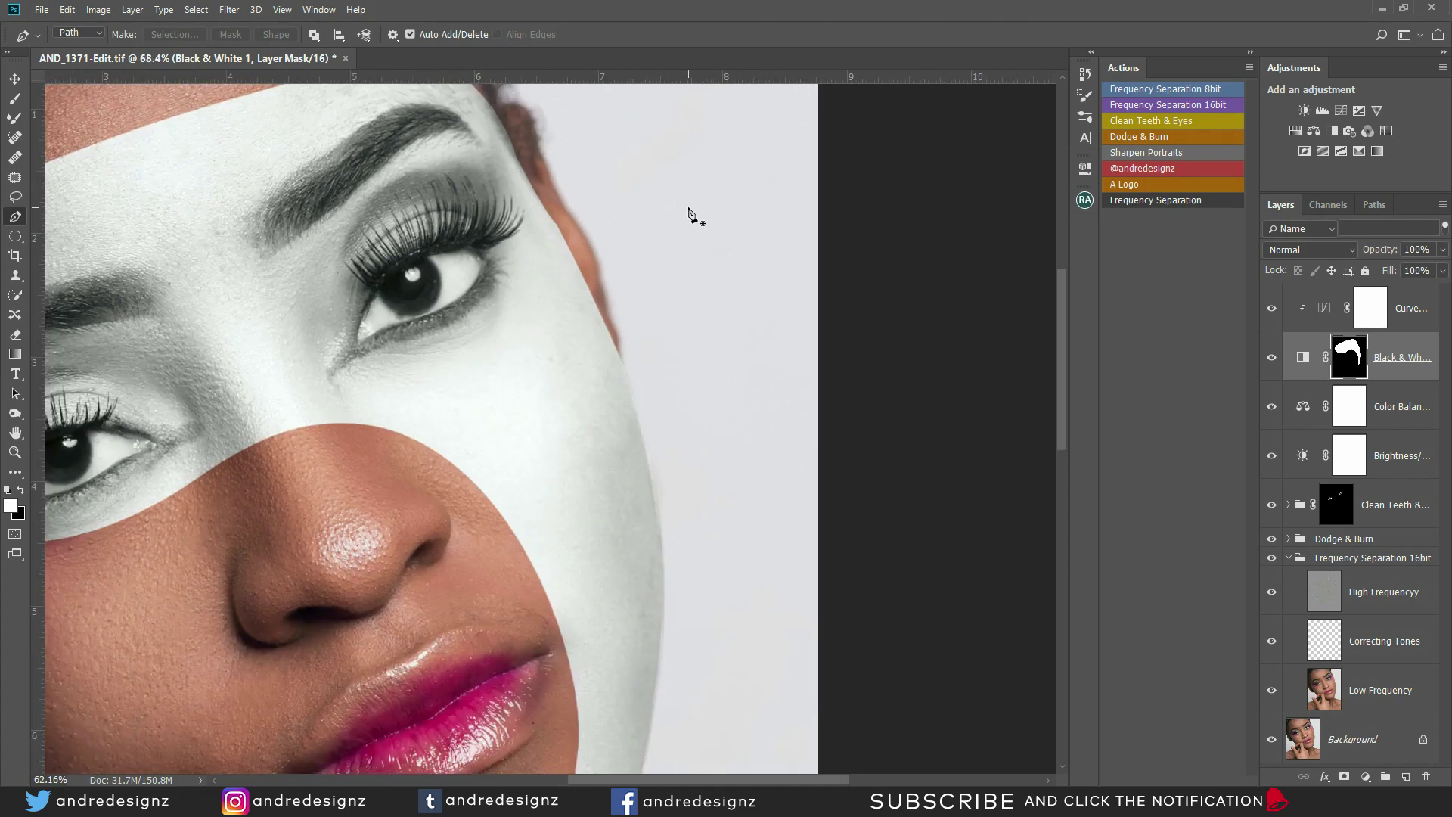
scroll(696, 256, "up", 1)
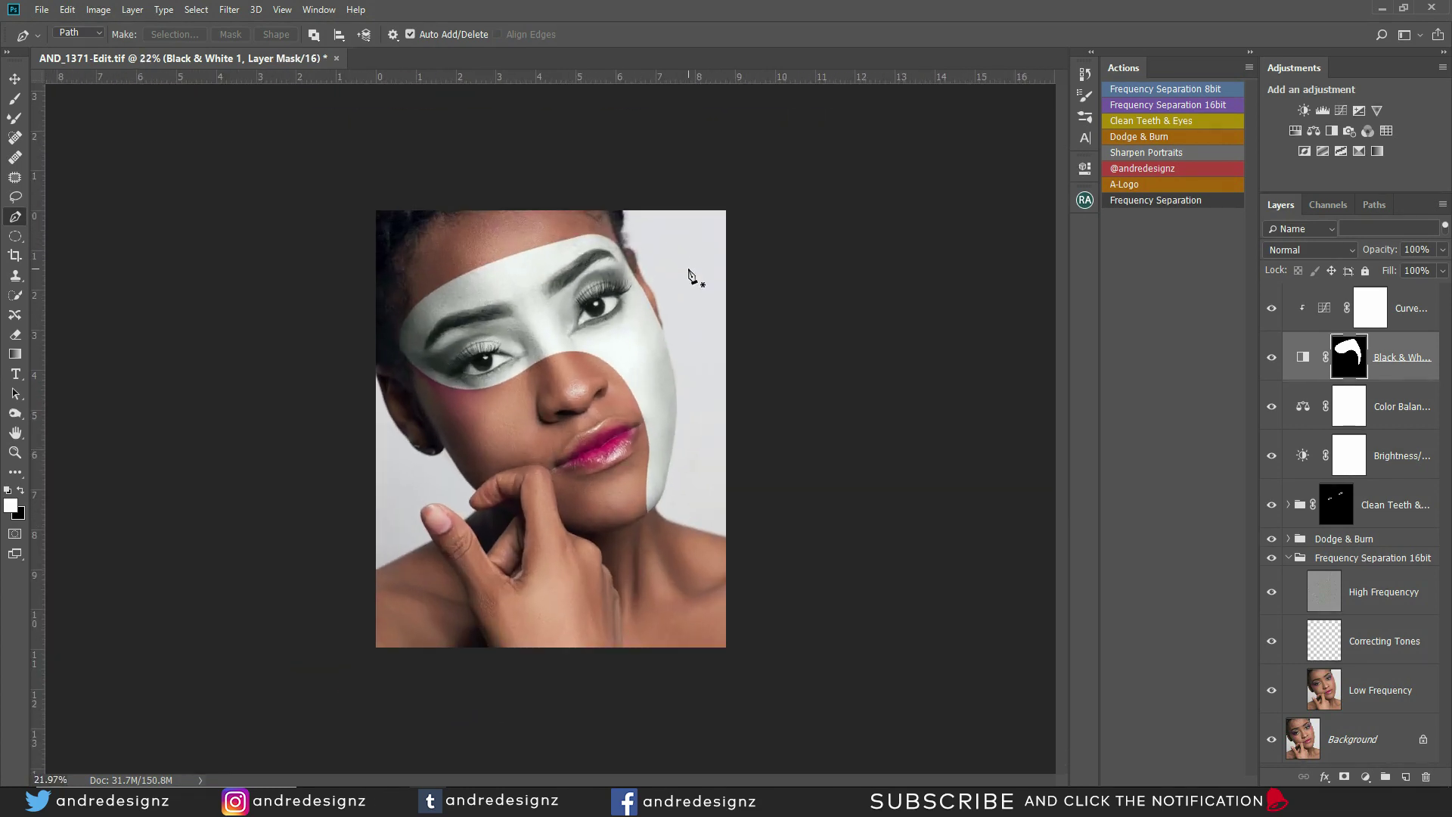
scroll(700, 454, "up", 6)
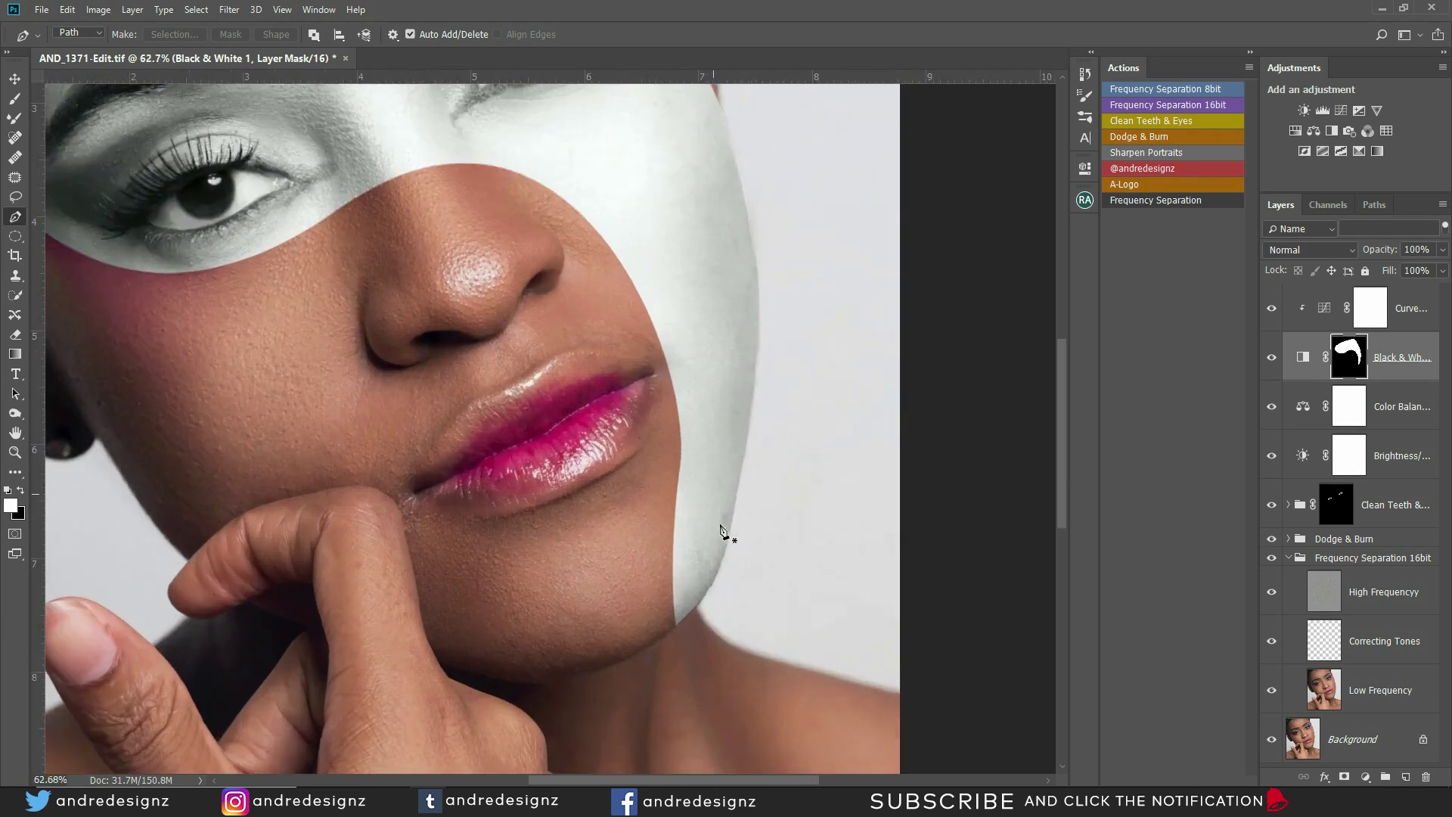
scroll(697, 659, "up", 3)
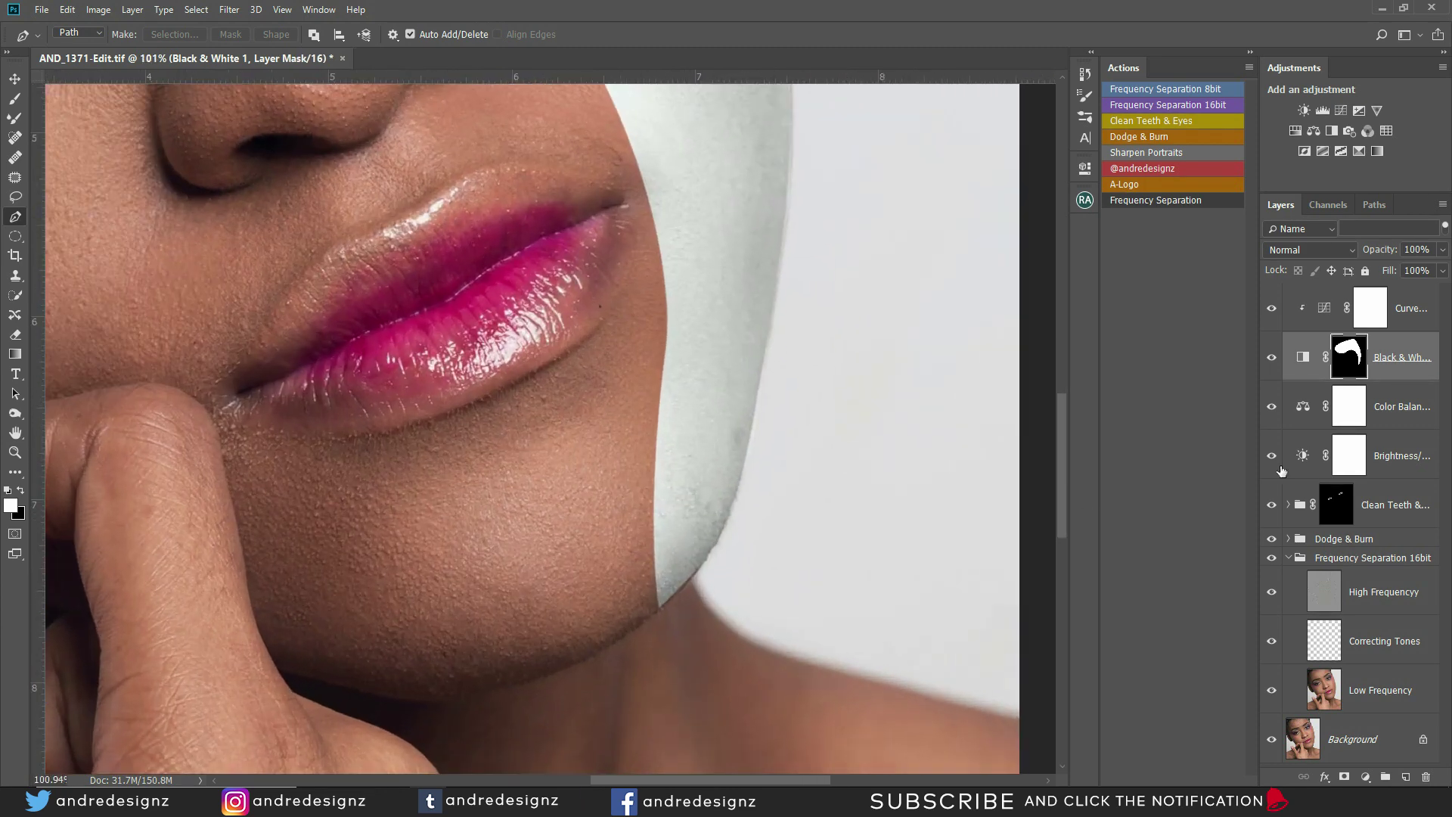
left_click(1416, 352)
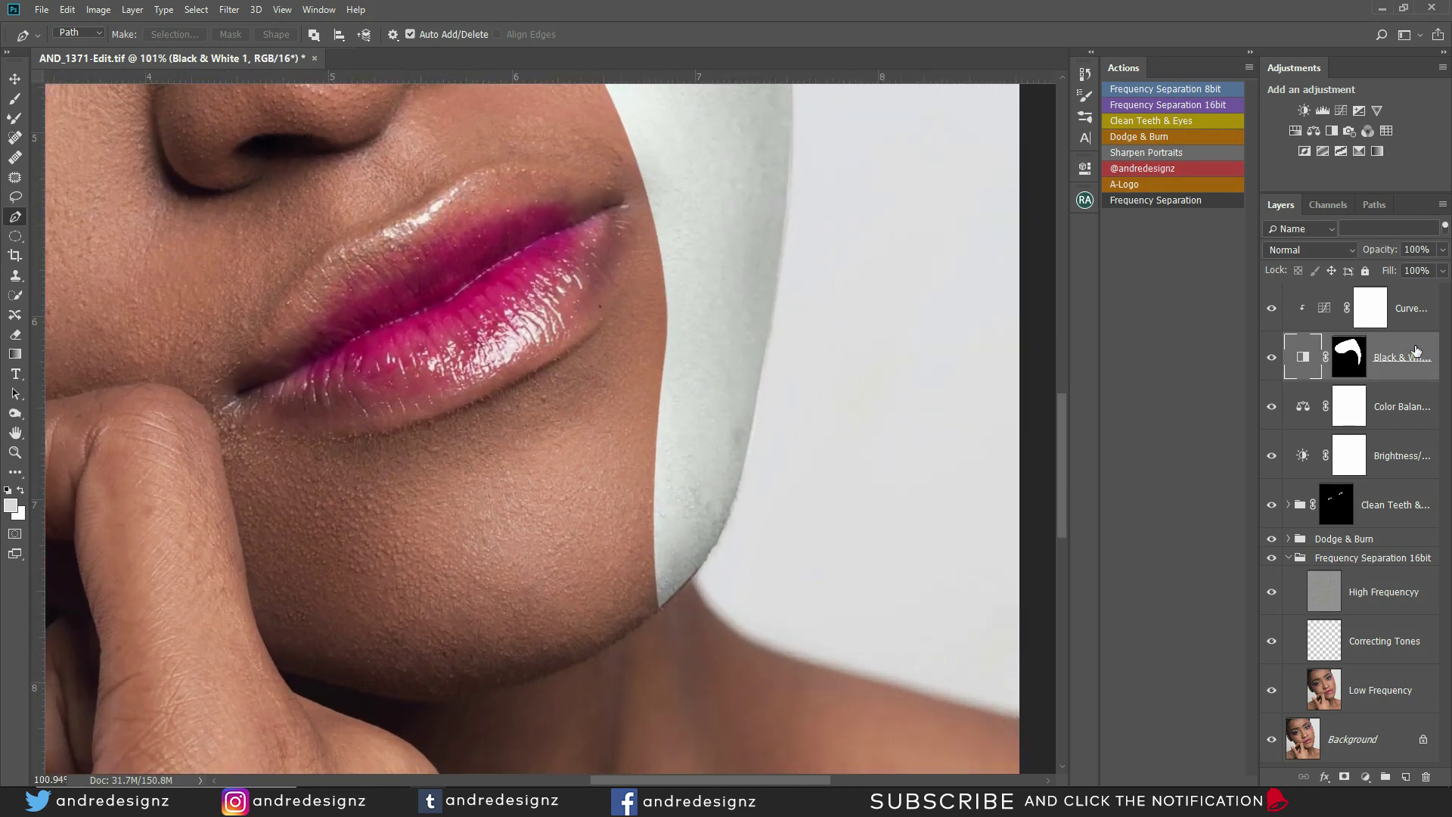
key("ctrl+t")
right_click(720, 390)
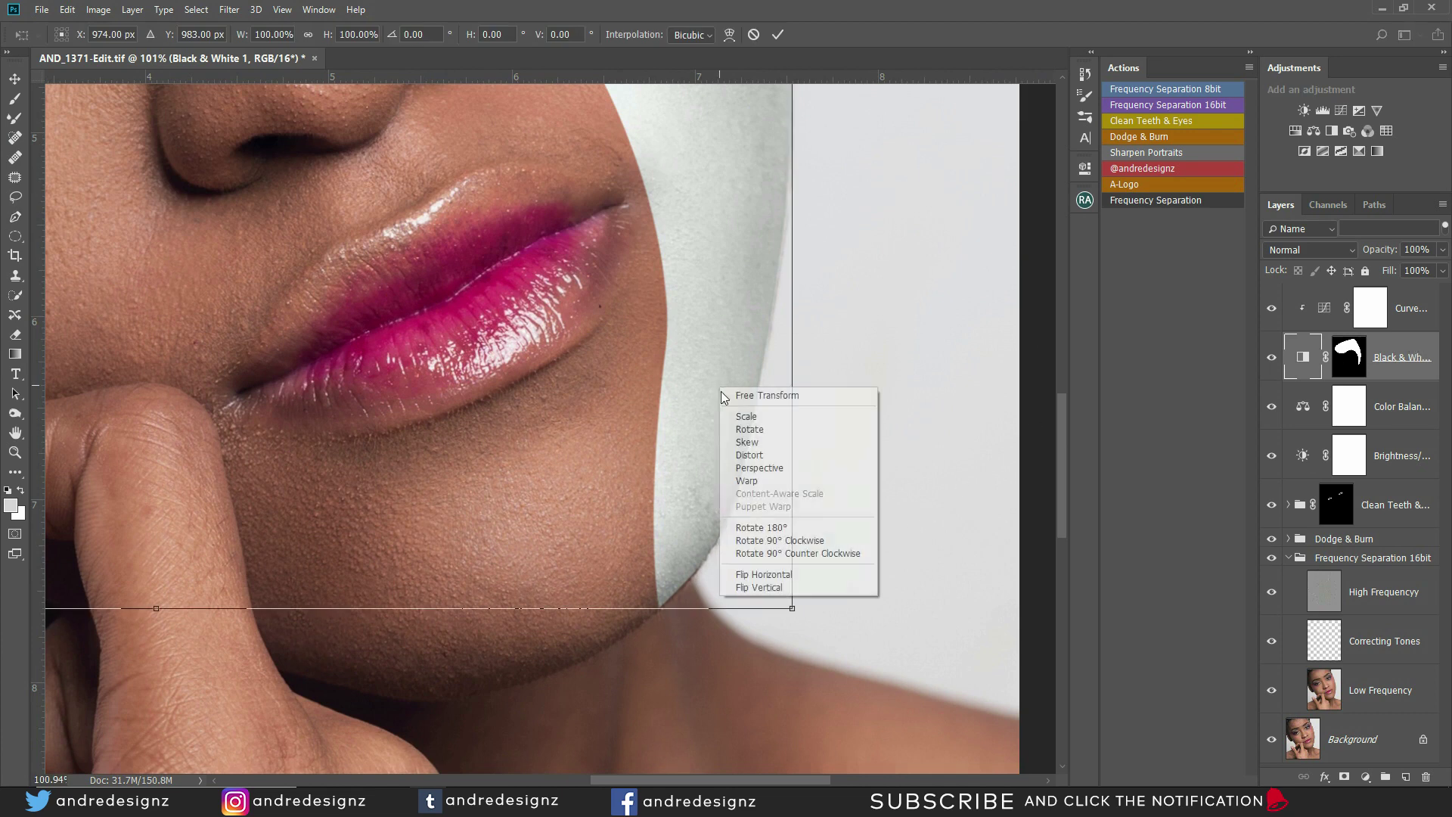
left_click(783, 481)
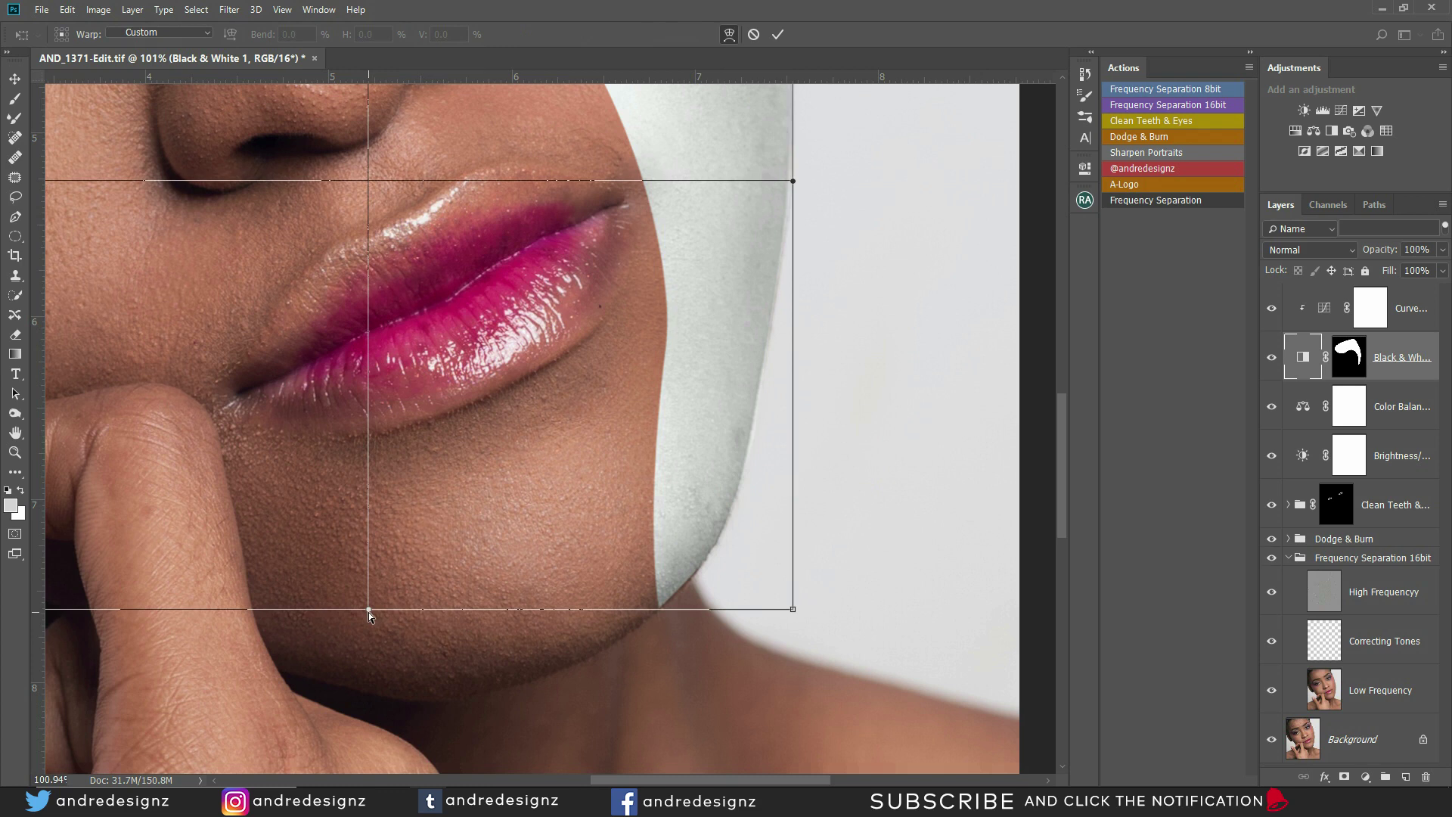
left_click_drag(369, 610, 362, 632)
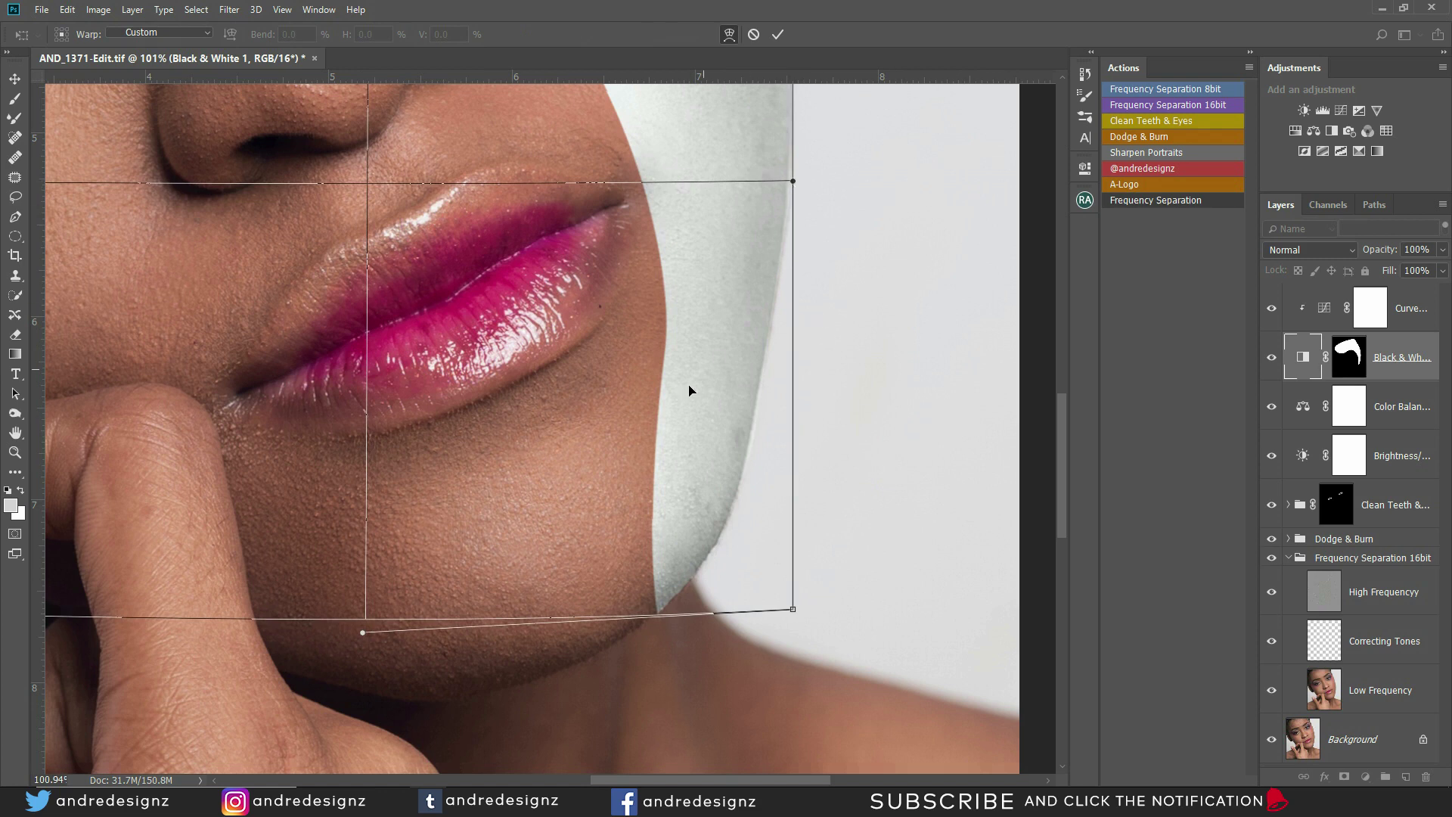
key("Return")
key("p")
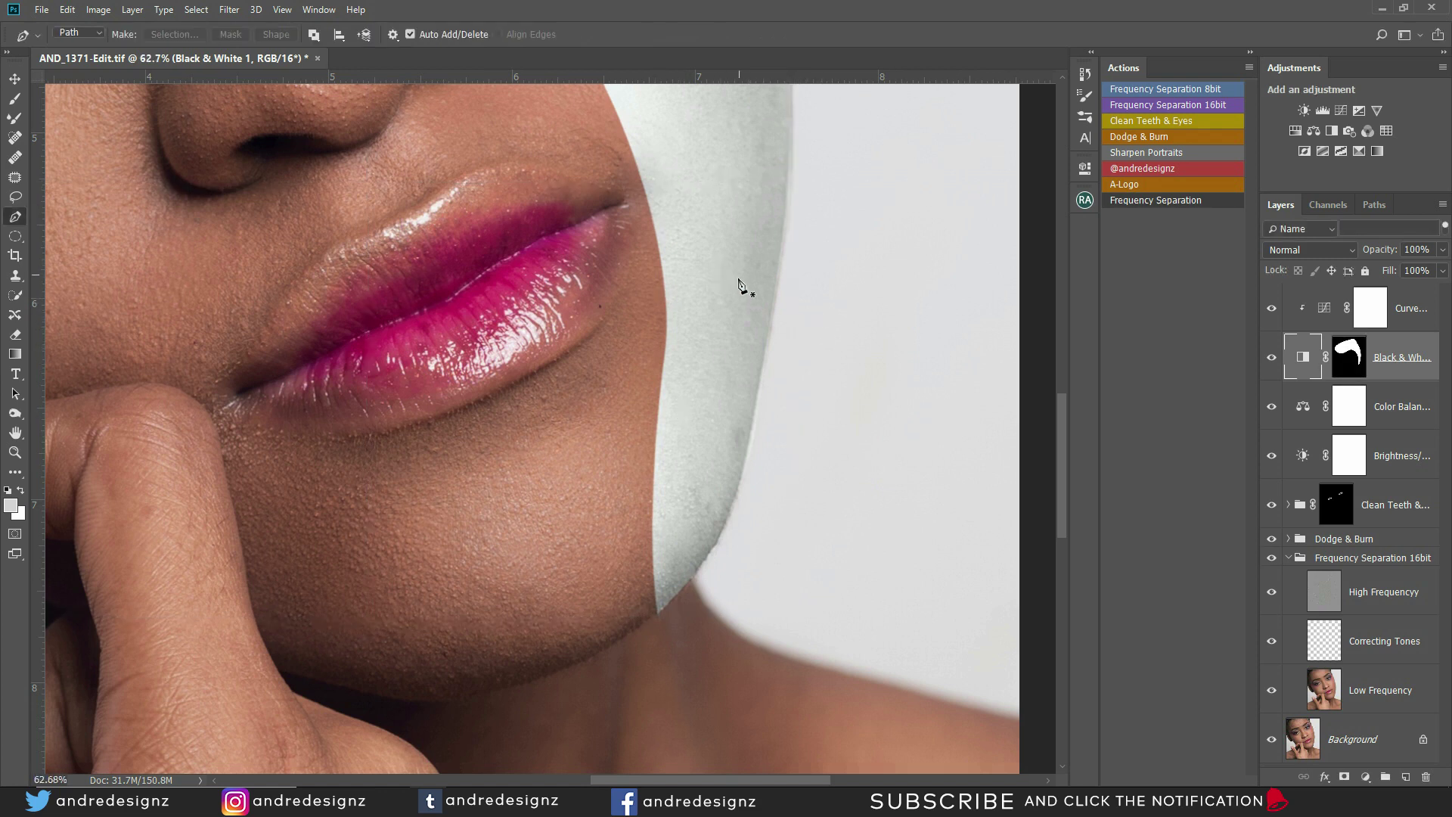
Examine how the black-and-white shape fits the whole face and its outer contour
scroll(698, 358, "down", 5)
scroll(703, 409, "down", 4)
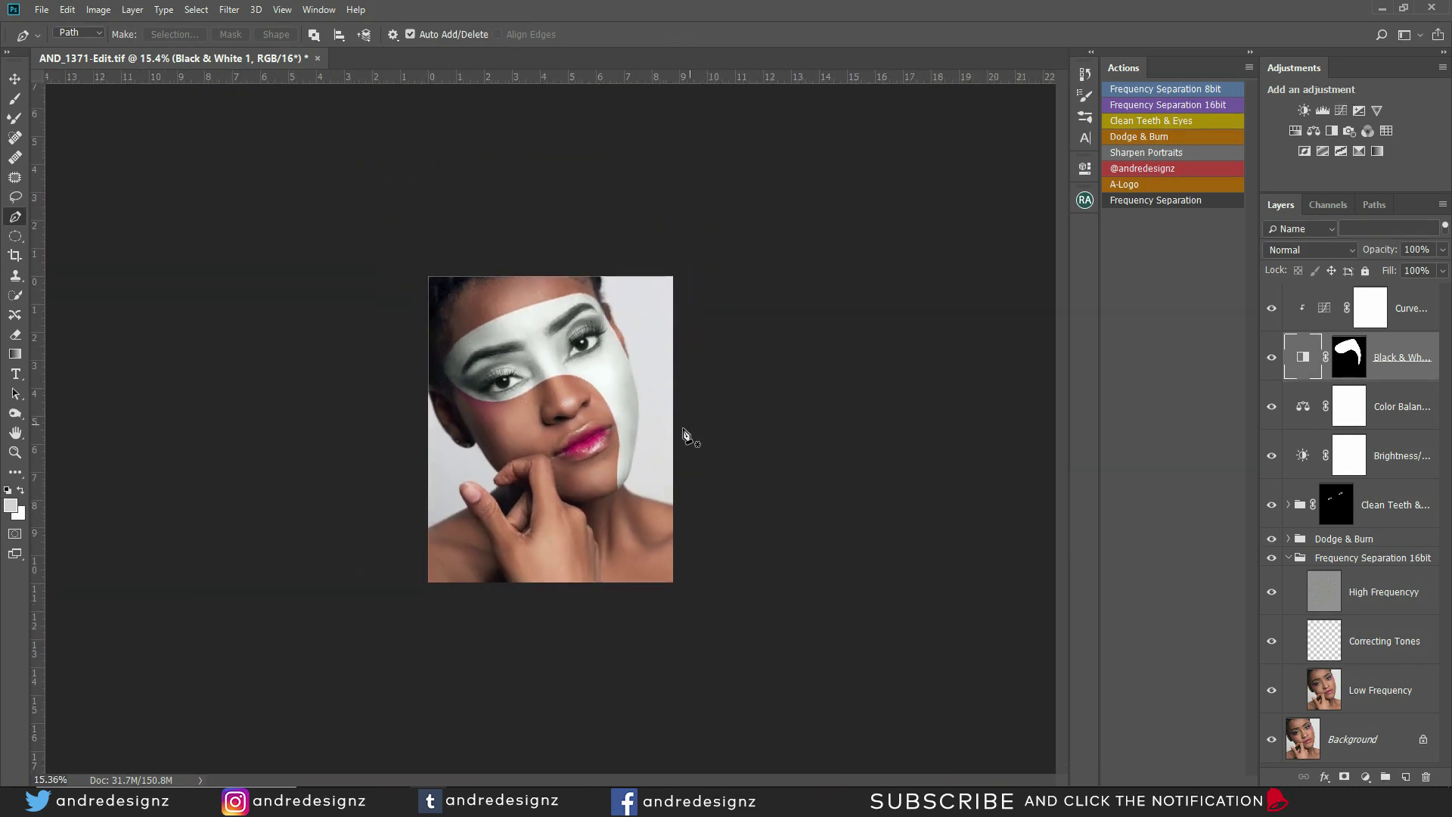
scroll(781, 502, "up", 3)
scroll(749, 502, "down", 1)
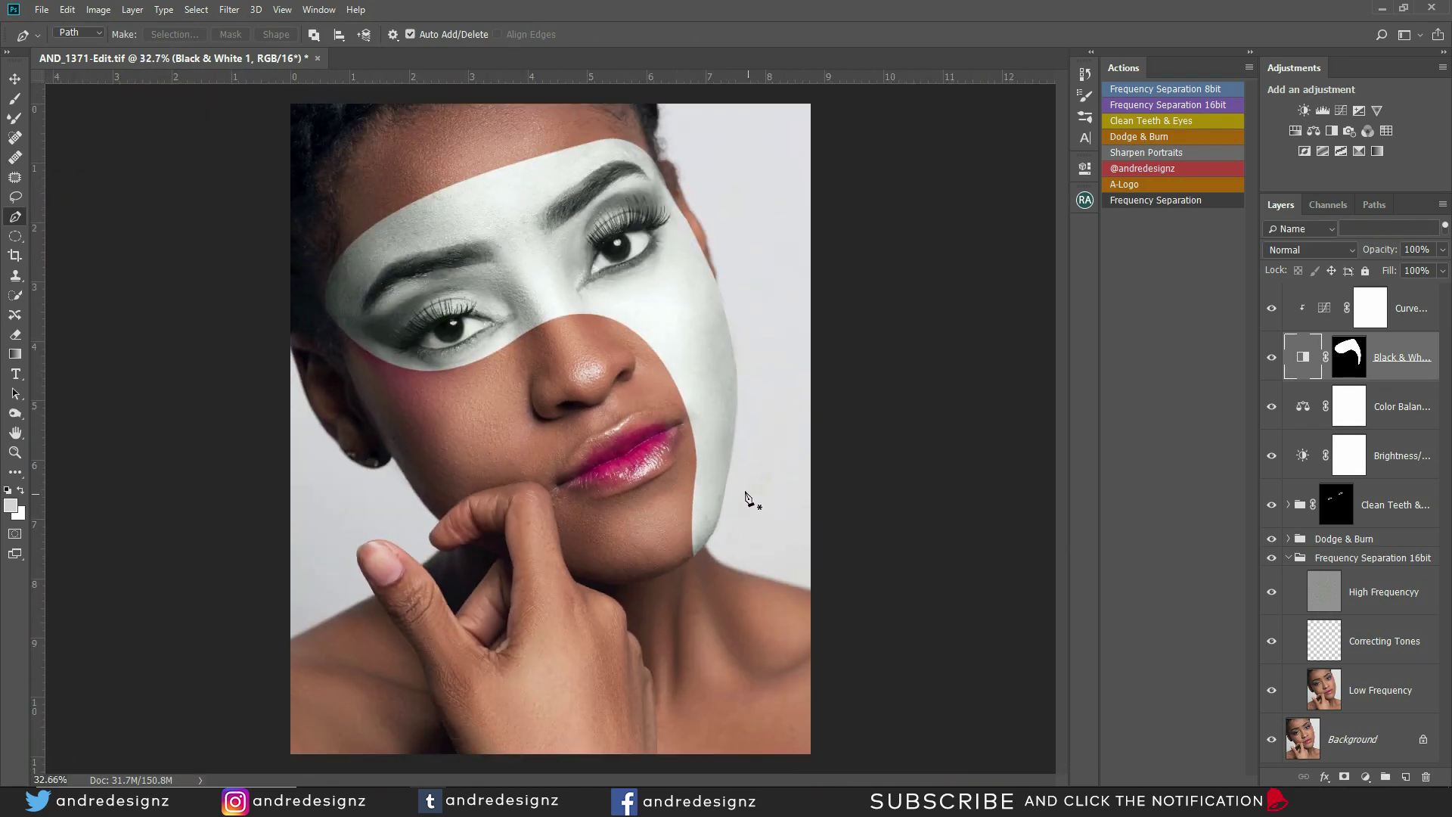
scroll(739, 347, "down", 1)
scroll(633, 325, "up", 2)
scroll(376, 236, "up", 1)
scroll(409, 250, "down", 3)
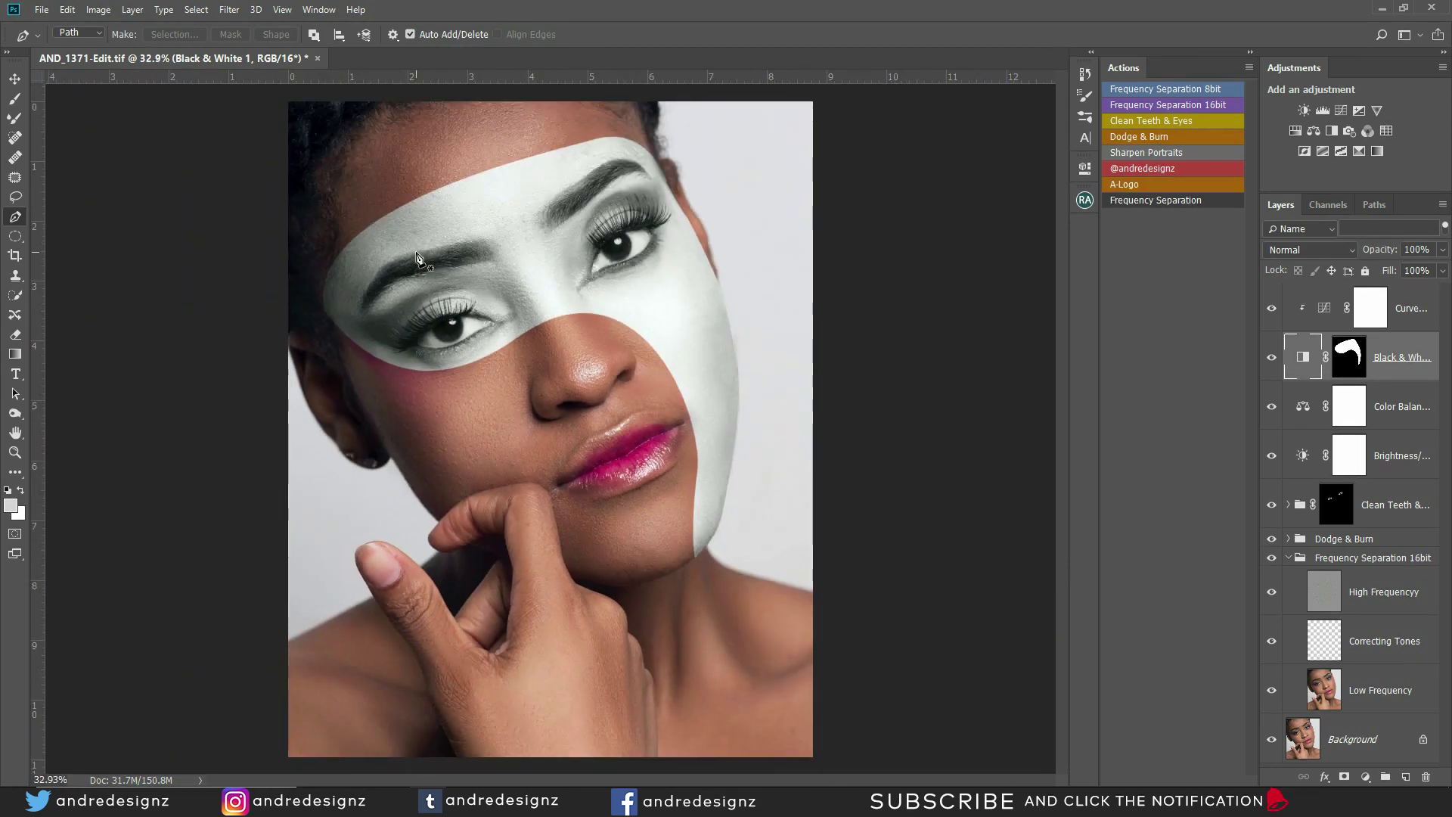
Draw a closed Pen path around the left-hand eyeball, following the upper and lower lids
scroll(480, 352, "up", 1)
scroll(481, 352, "up", 2)
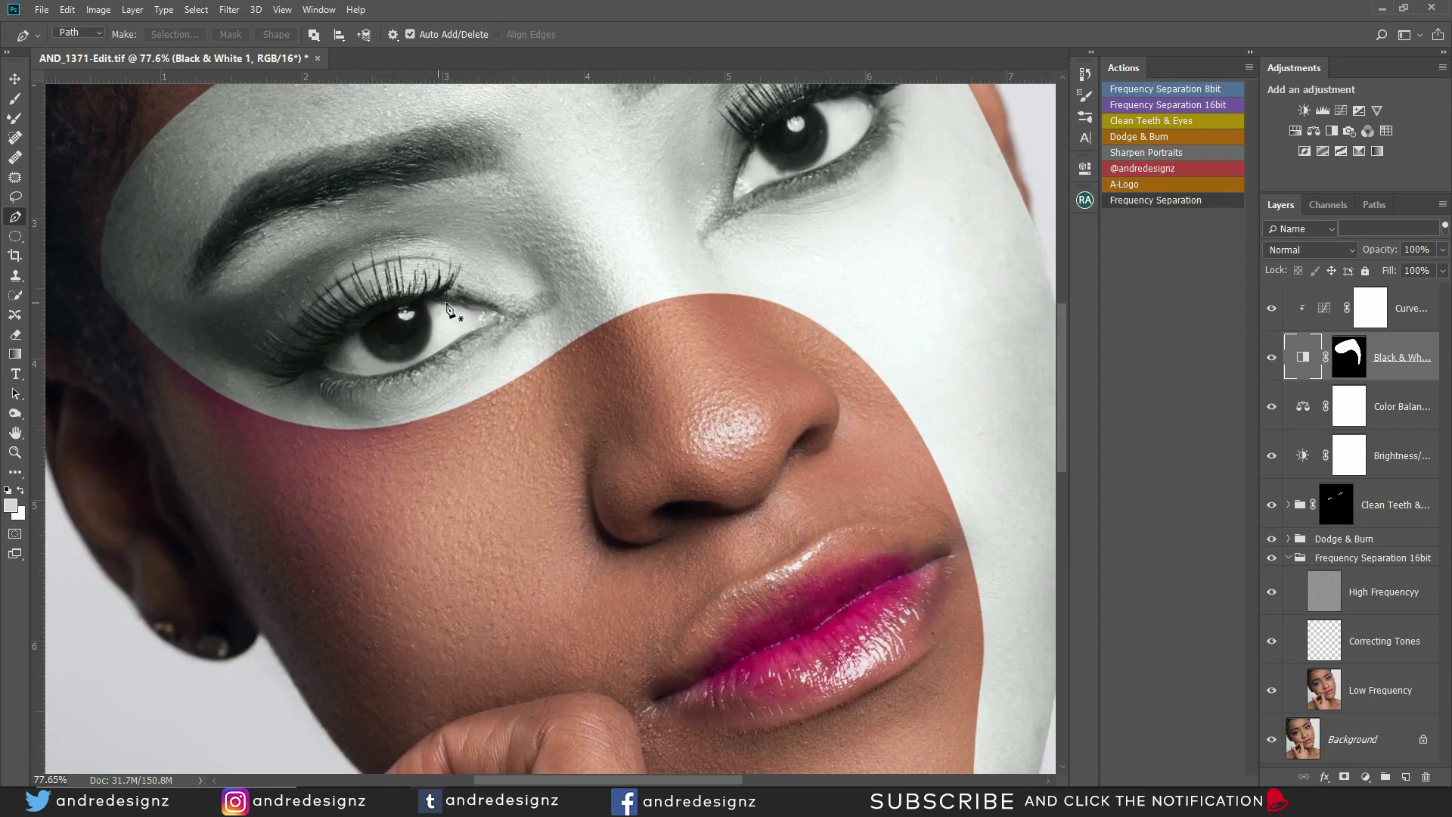
left_click(319, 366)
left_click_drag(512, 318, 656, 380)
left_click(513, 319, "alt")
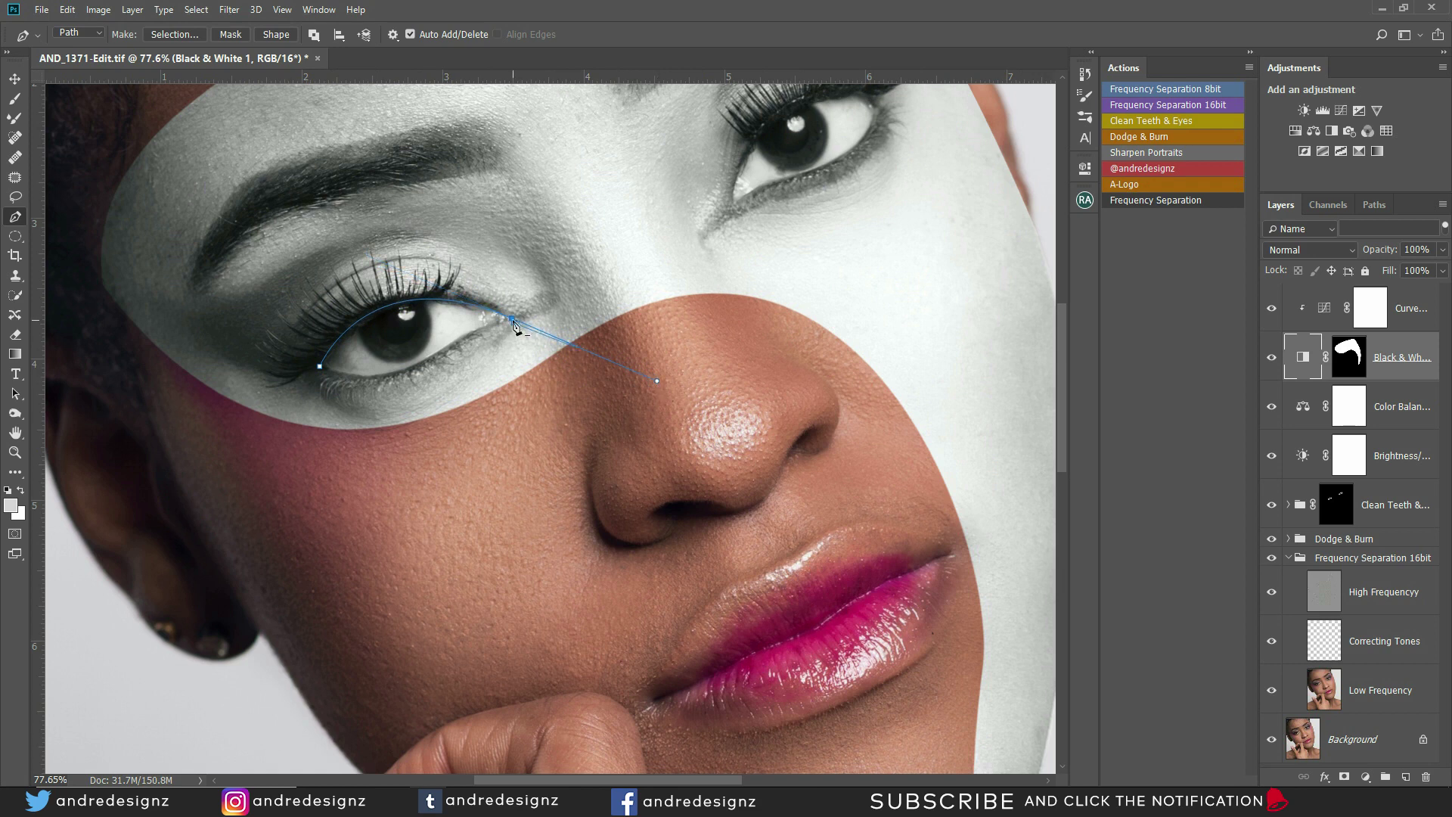
left_click(513, 319, "alt")
left_click_drag(321, 365, 271, 317)
Convert the left-hand eye path into a selection, remove that area from the Black & White mask, and deselect
right_click(414, 326)
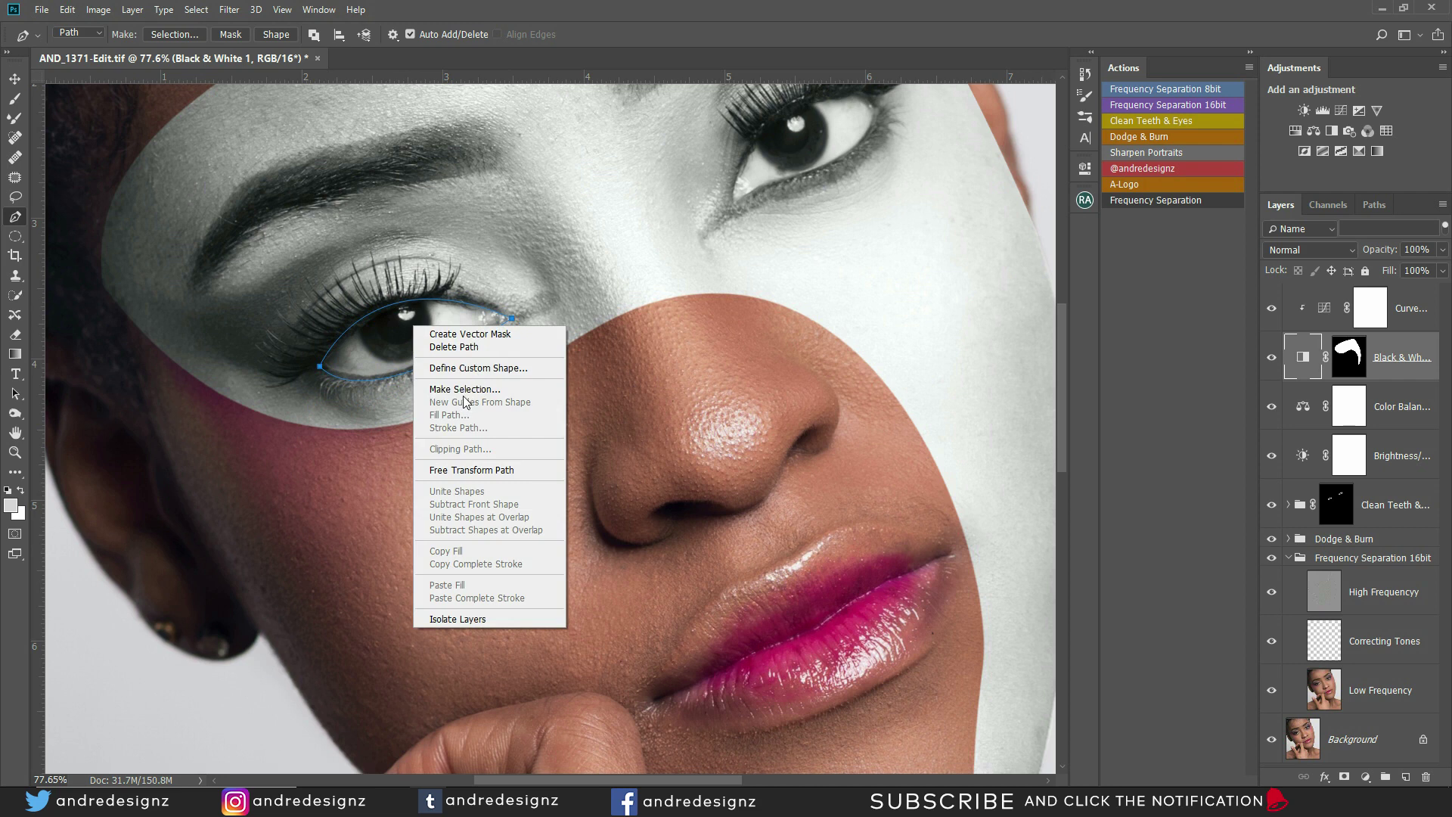
left_click(465, 389)
left_click(792, 219)
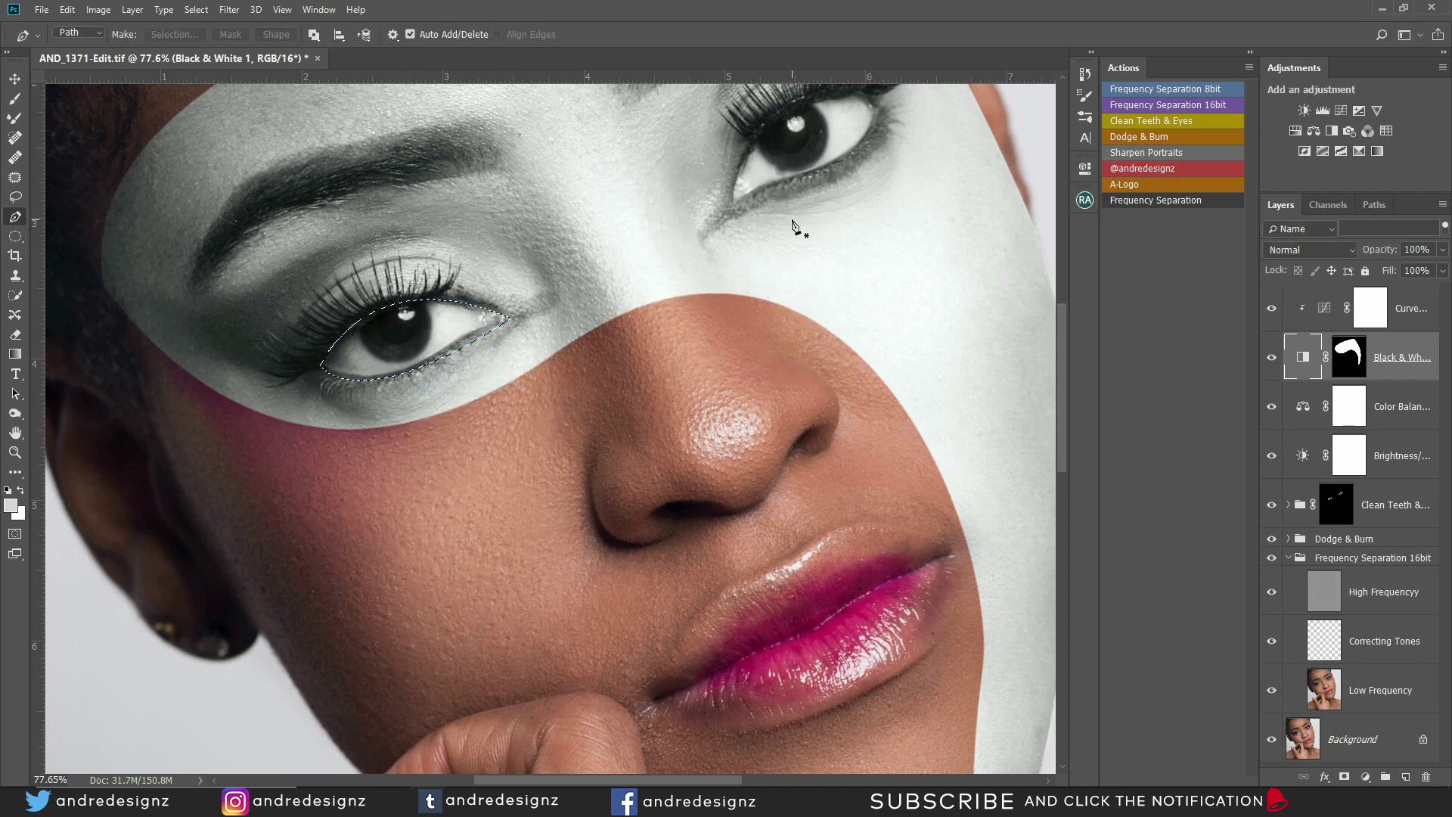
key("Delete")
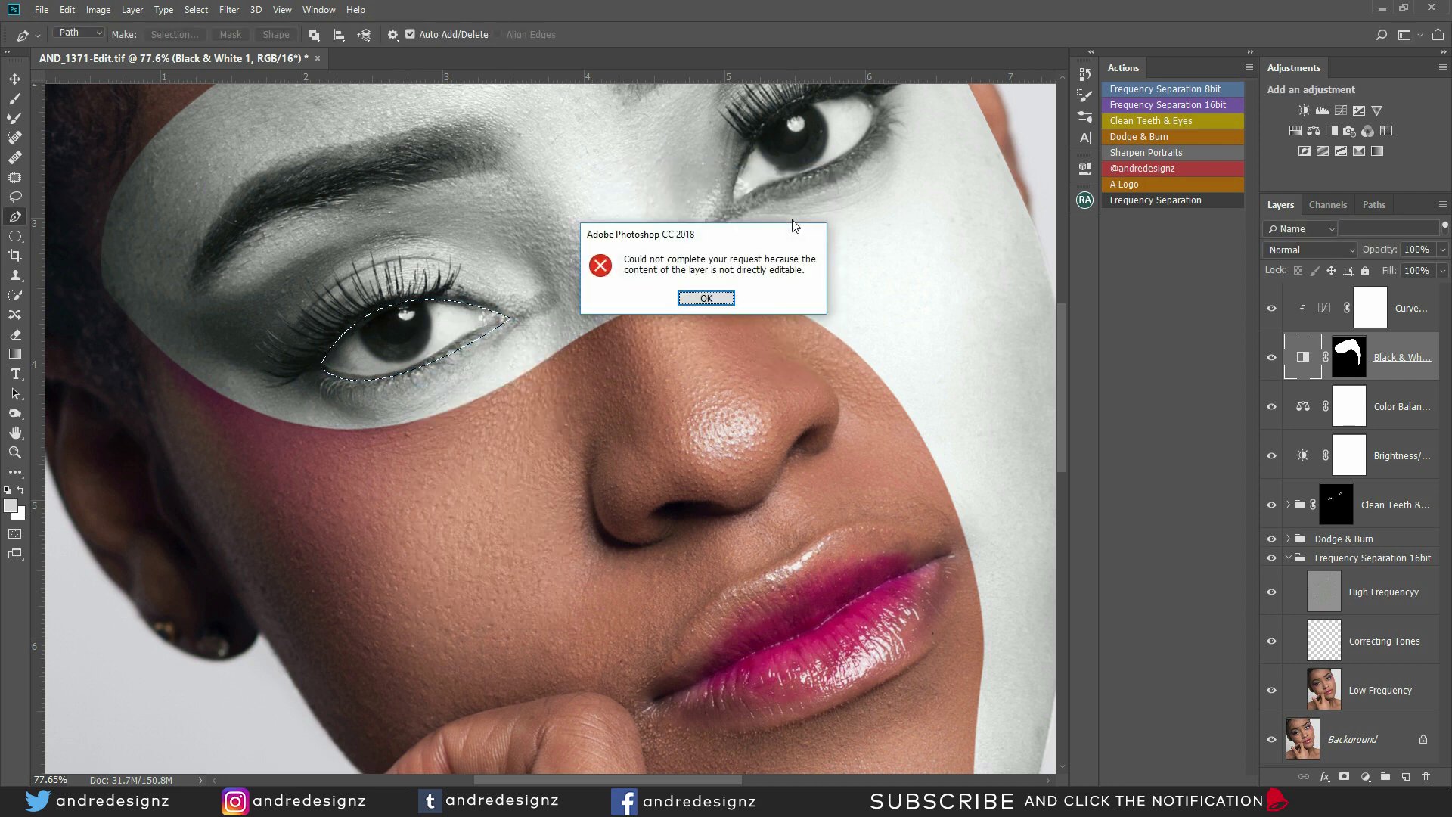
left_click(706, 303)
left_click(1351, 363)
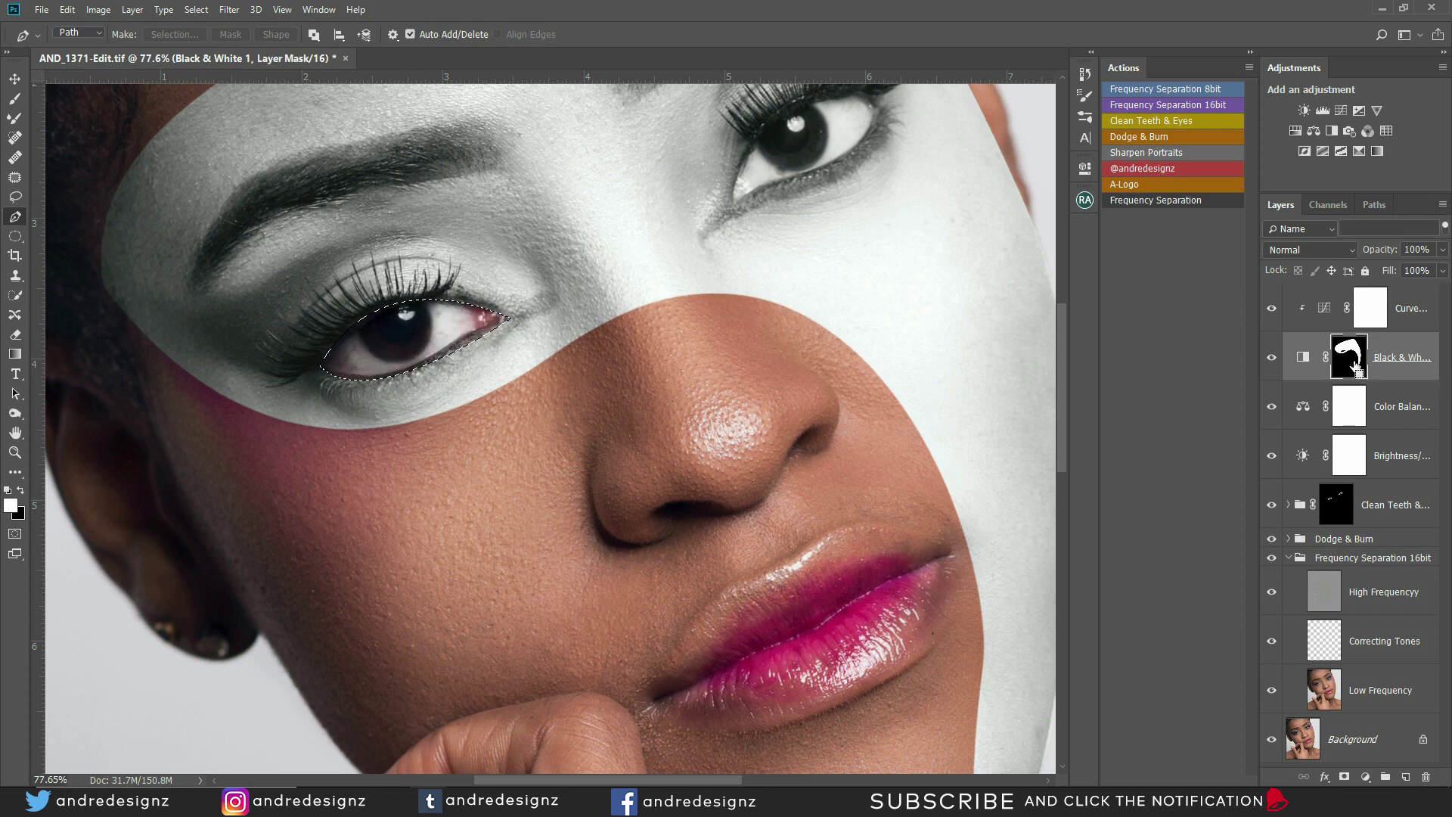
key("ctrl+d")
Draw a closed Pen path around the right-hand eyeball, adding an anchor point along the lower lid
scroll(1032, 509, "down", 5)
scroll(721, 398, "down", 2)
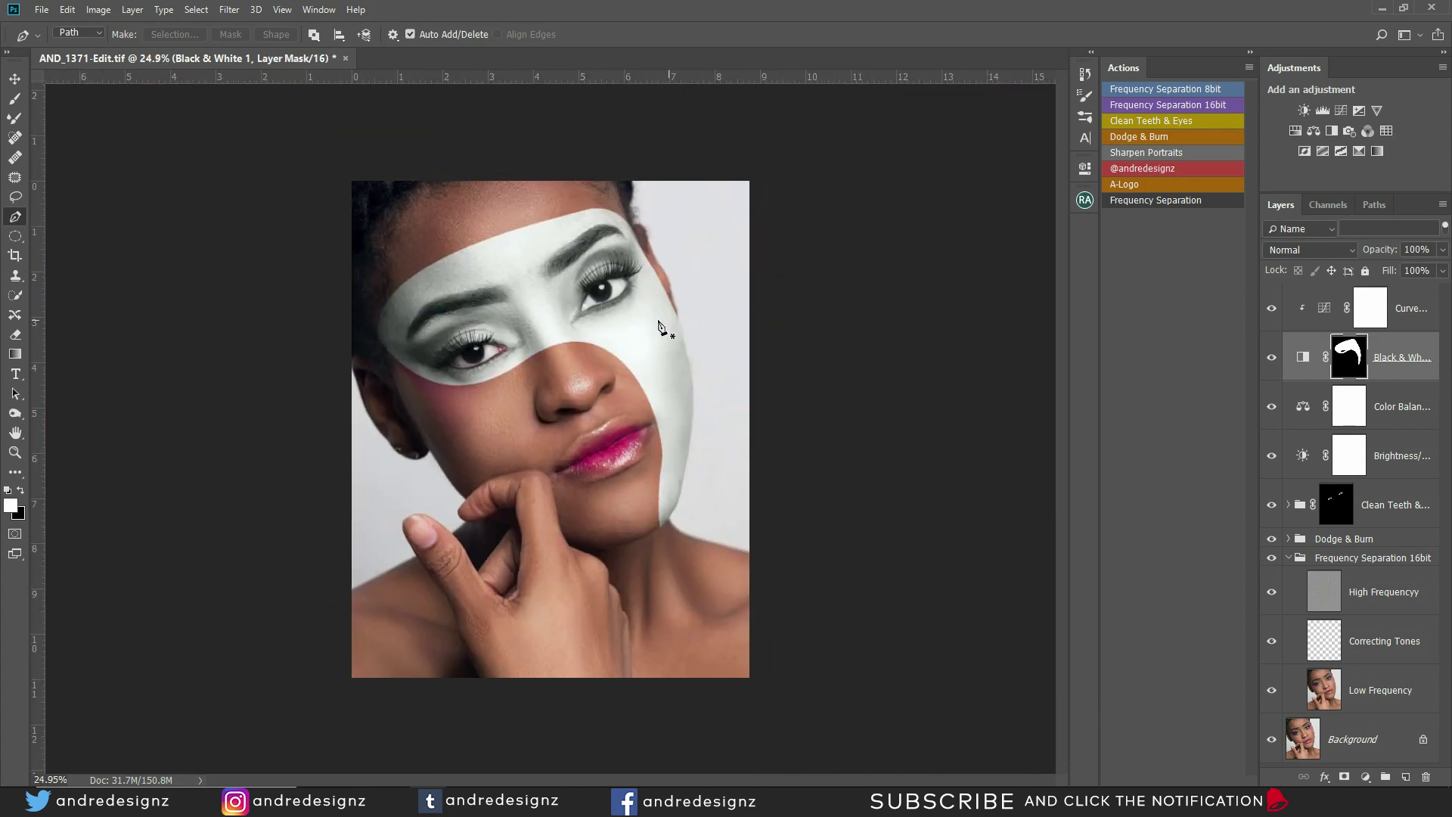
scroll(598, 318, "up", 5)
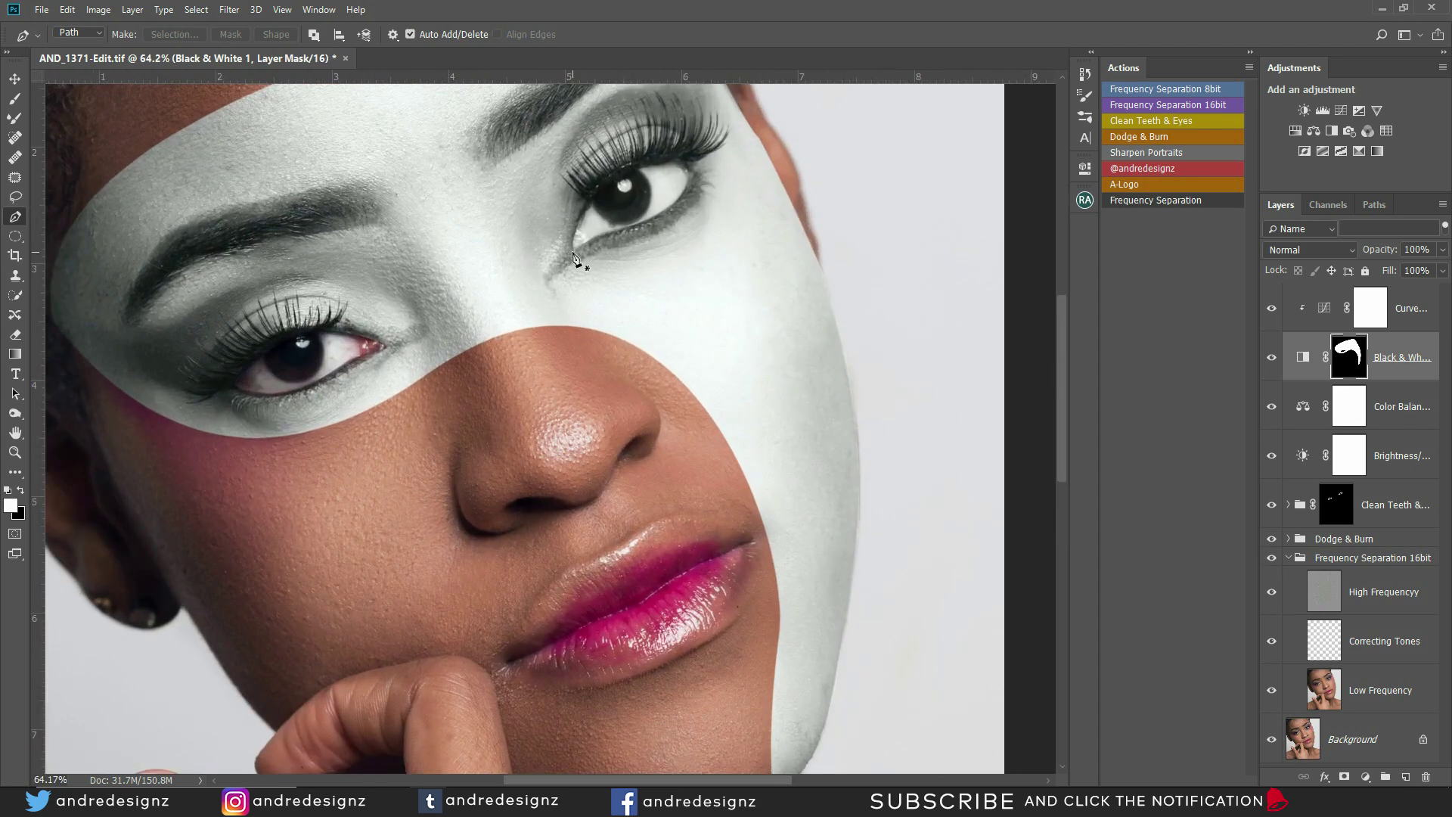
left_click(572, 251)
left_click_drag(687, 165, 789, 184)
left_click(689, 167, "alt")
left_click_drag(573, 252, 426, 285)
left_click(653, 254, "ctrl")
left_click_drag(605, 237, 573, 255)
Convert the right-hand eye path into a selection, fill it with black on the Black & White mask, and deselect
right_click(618, 216)
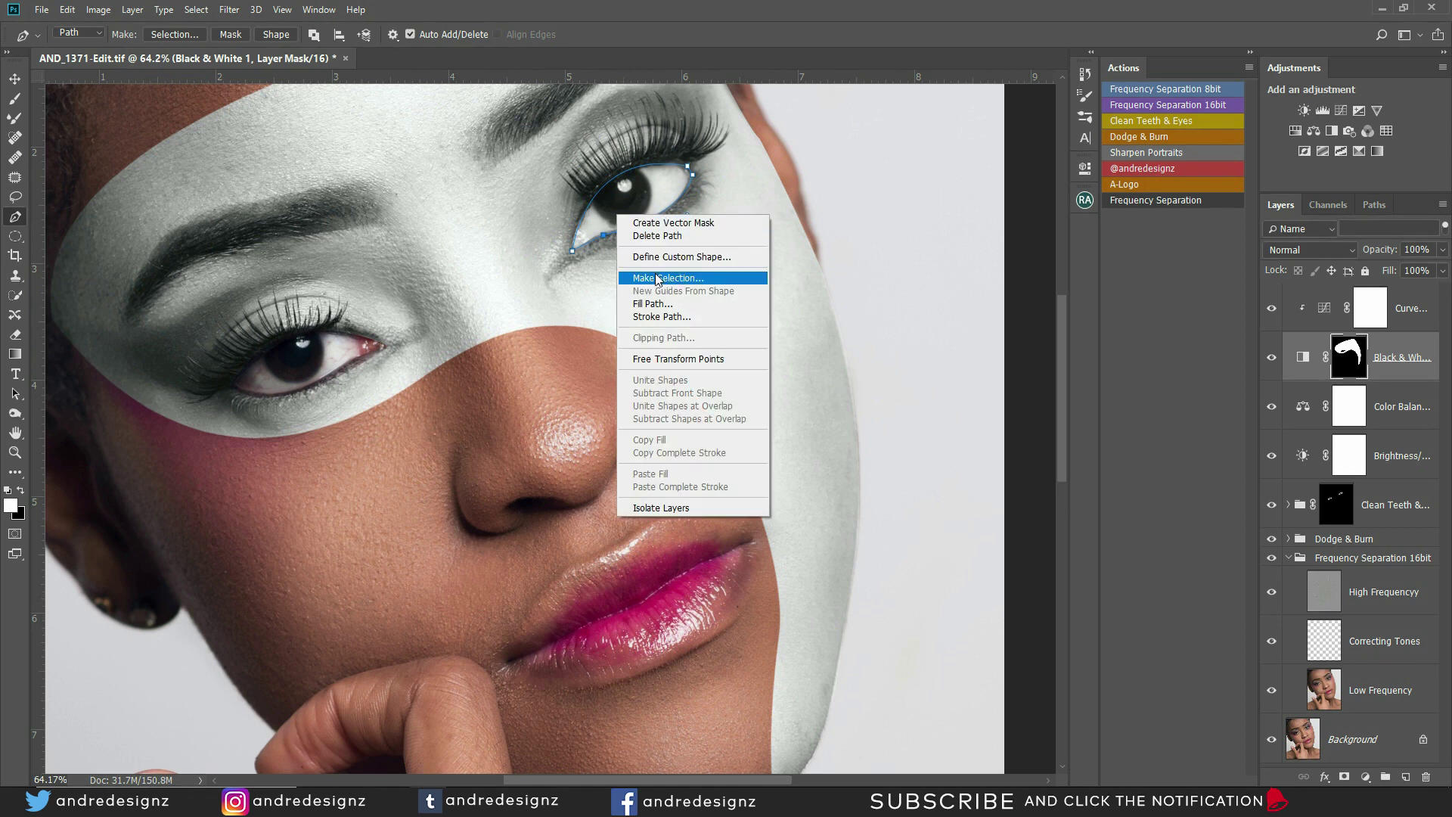
left_click(657, 279)
left_click(794, 213)
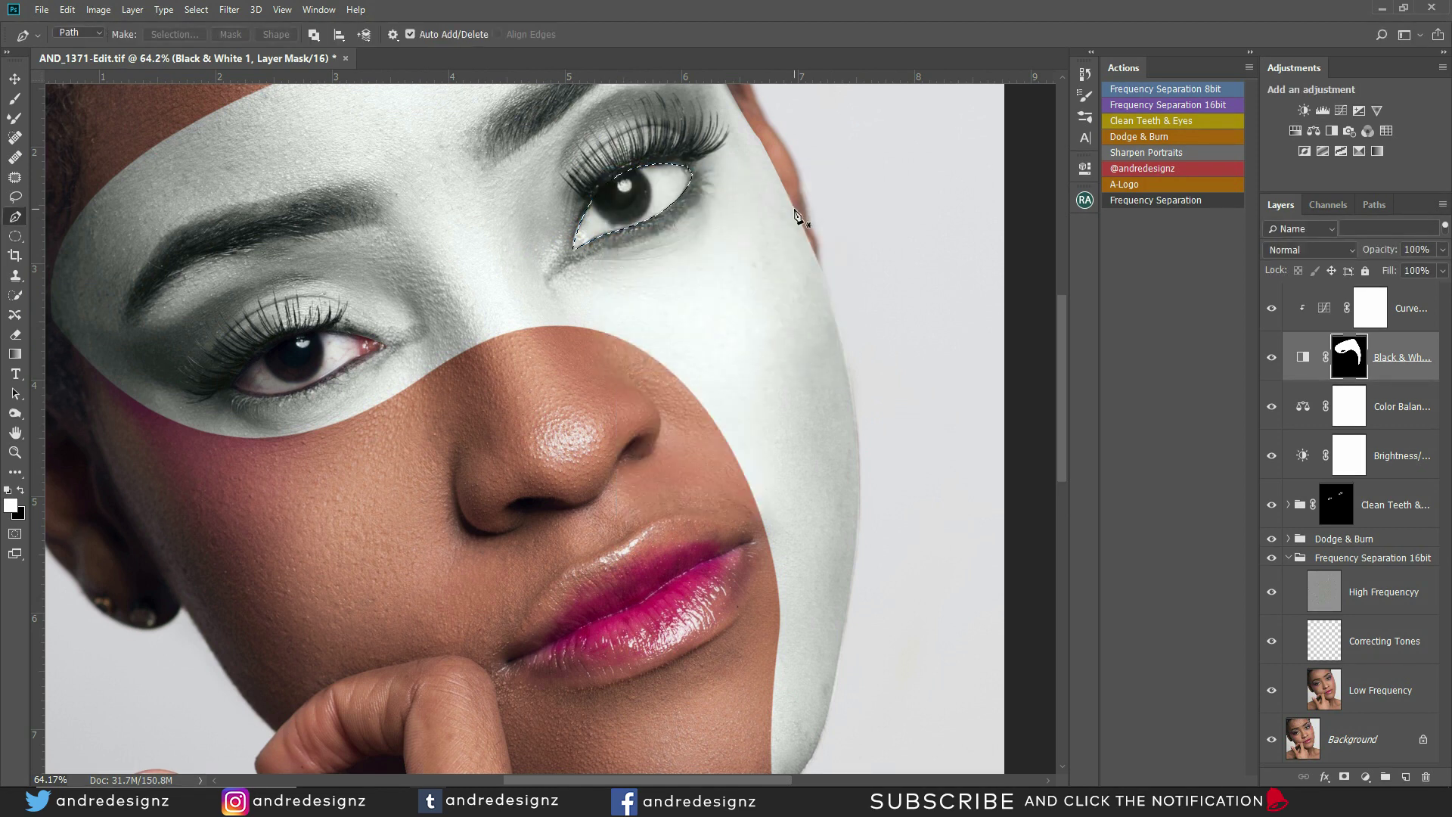
key("ctrl+BackSpace")
key("ctrl+d")
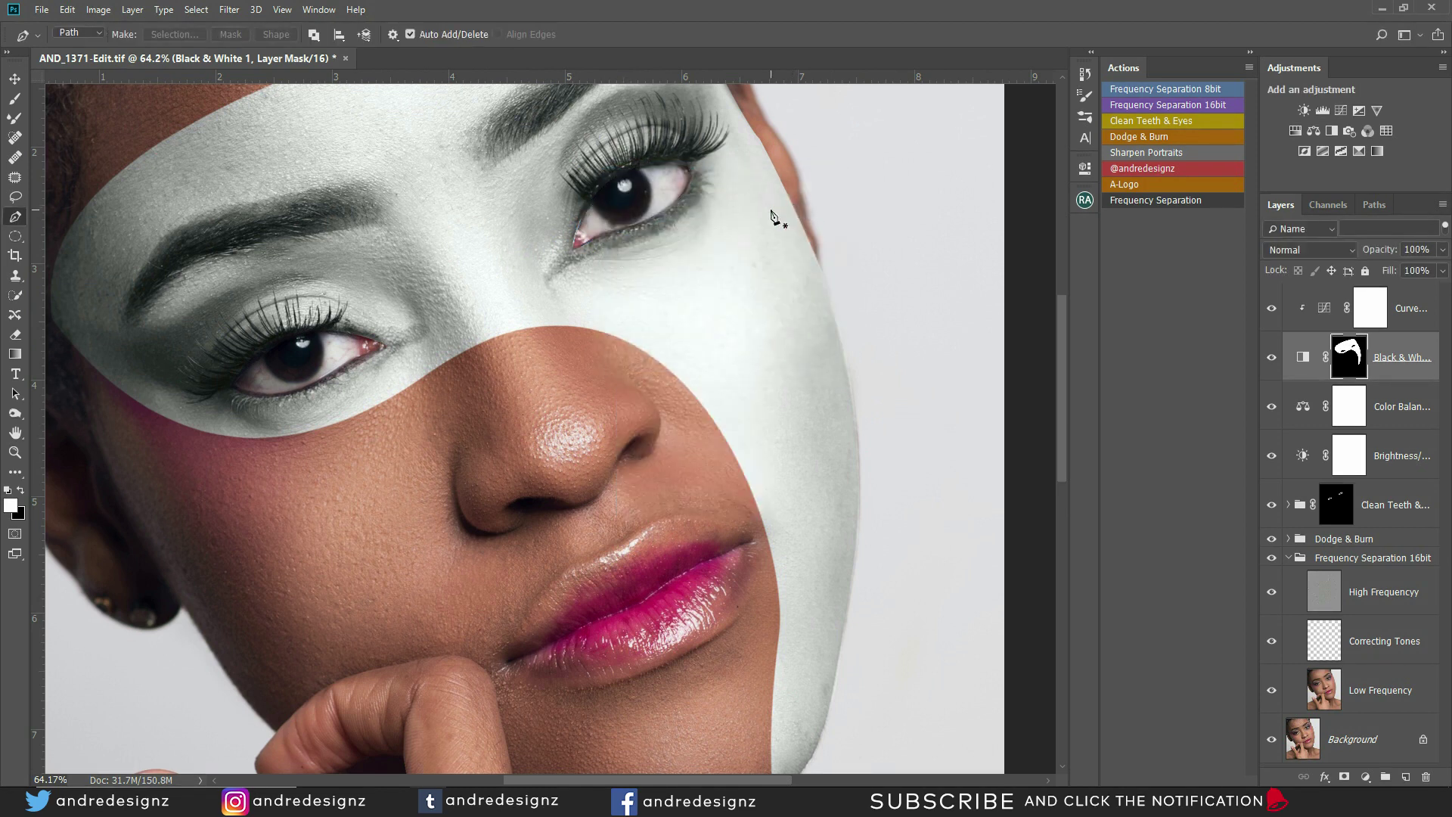
Activate the clipped Curves layer above the face's Black & White layer and load the saved Hand channel as a new selection
scroll(772, 211, "down", 5)
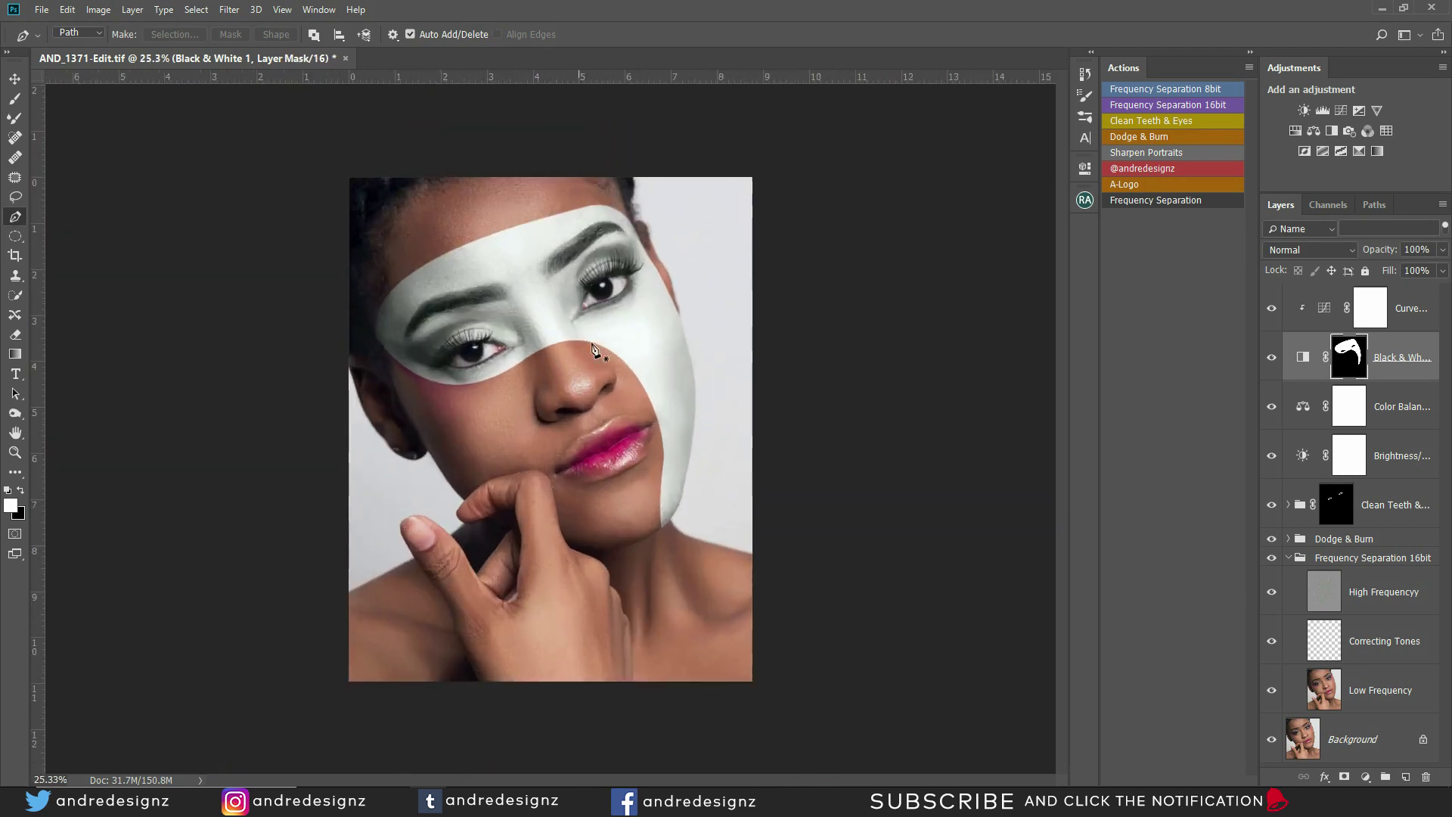
scroll(566, 363, "up", 1)
scroll(632, 286, "down", 1)
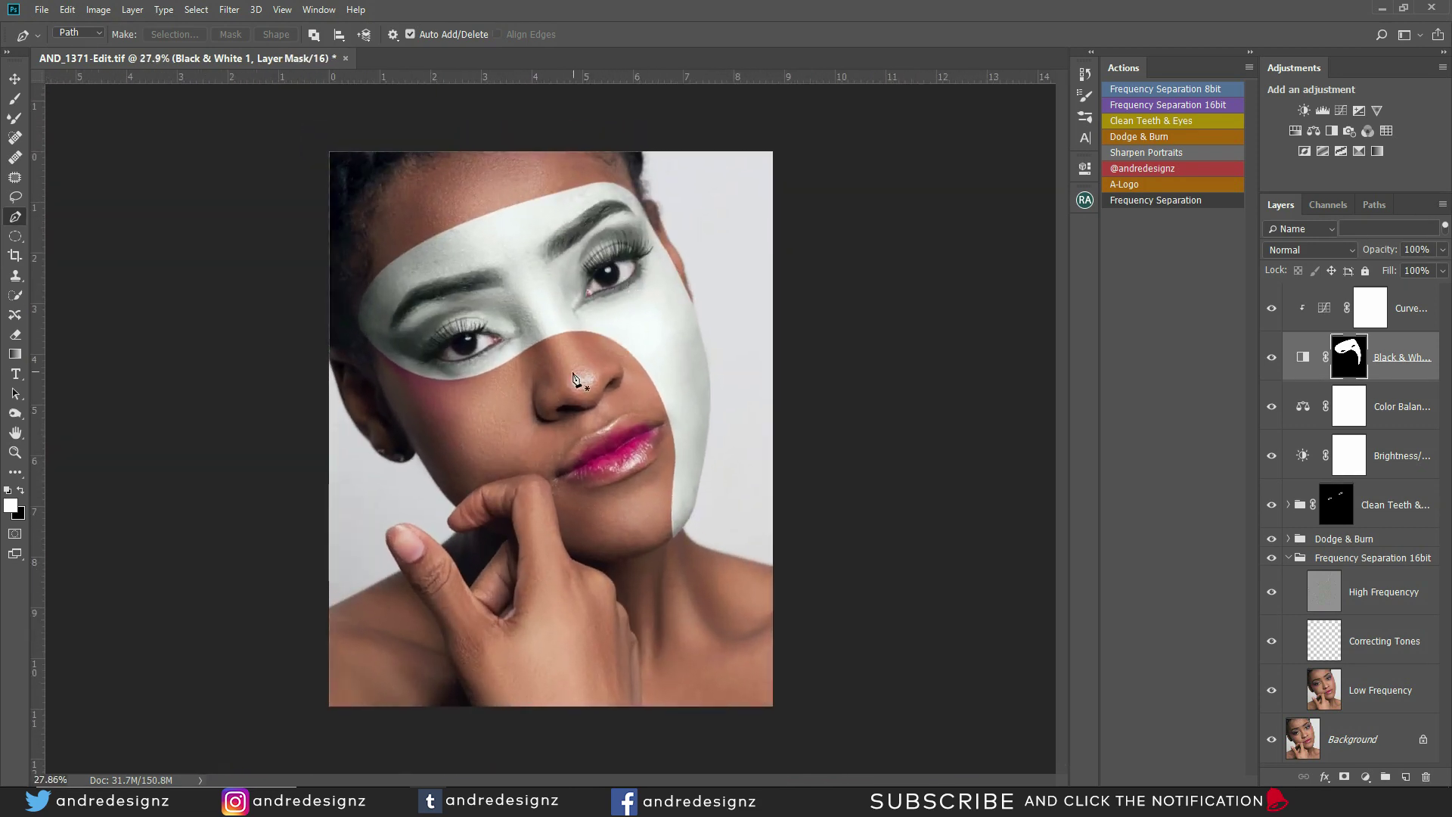
scroll(575, 379, "up", 1)
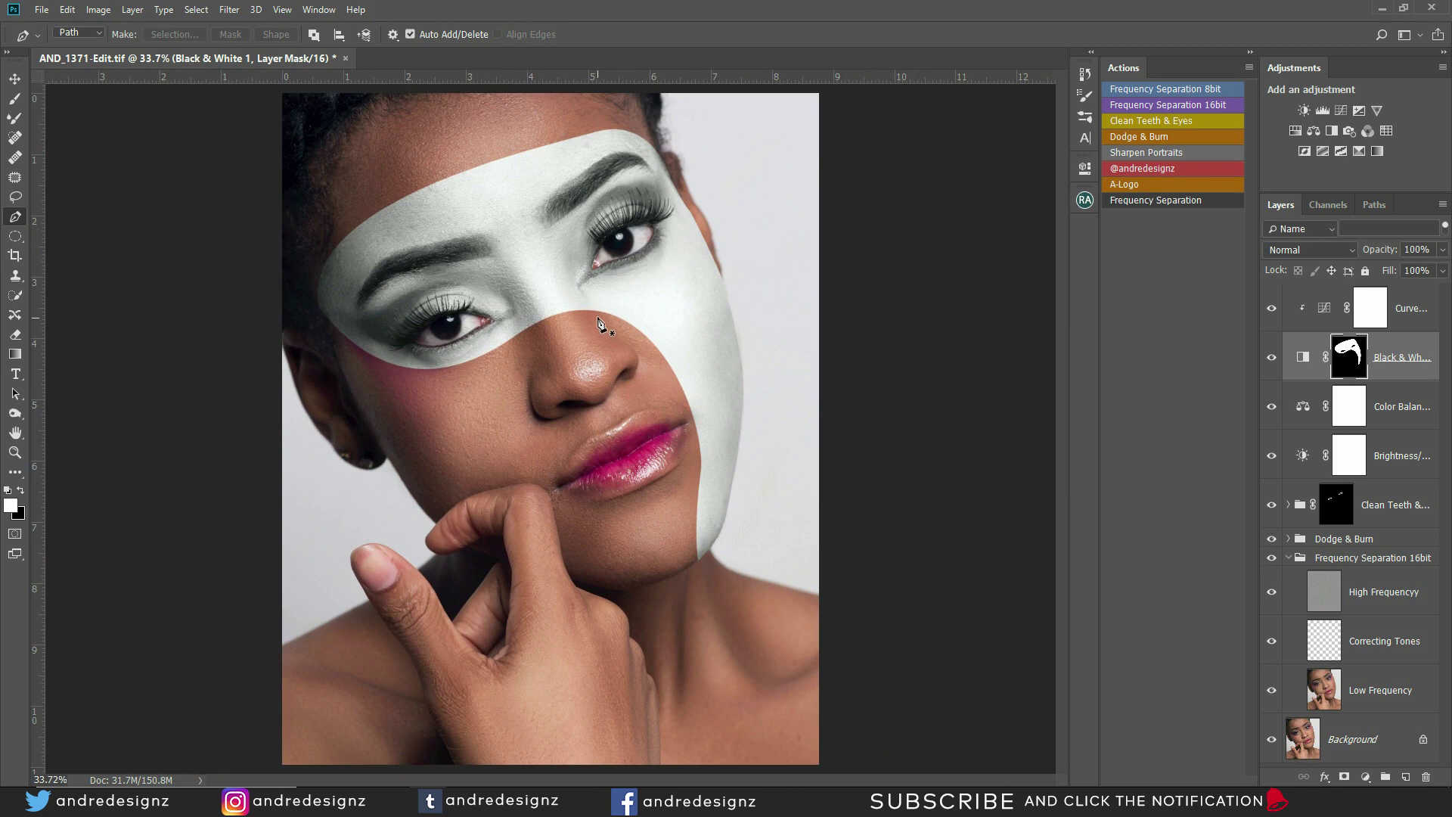
left_click(1389, 299)
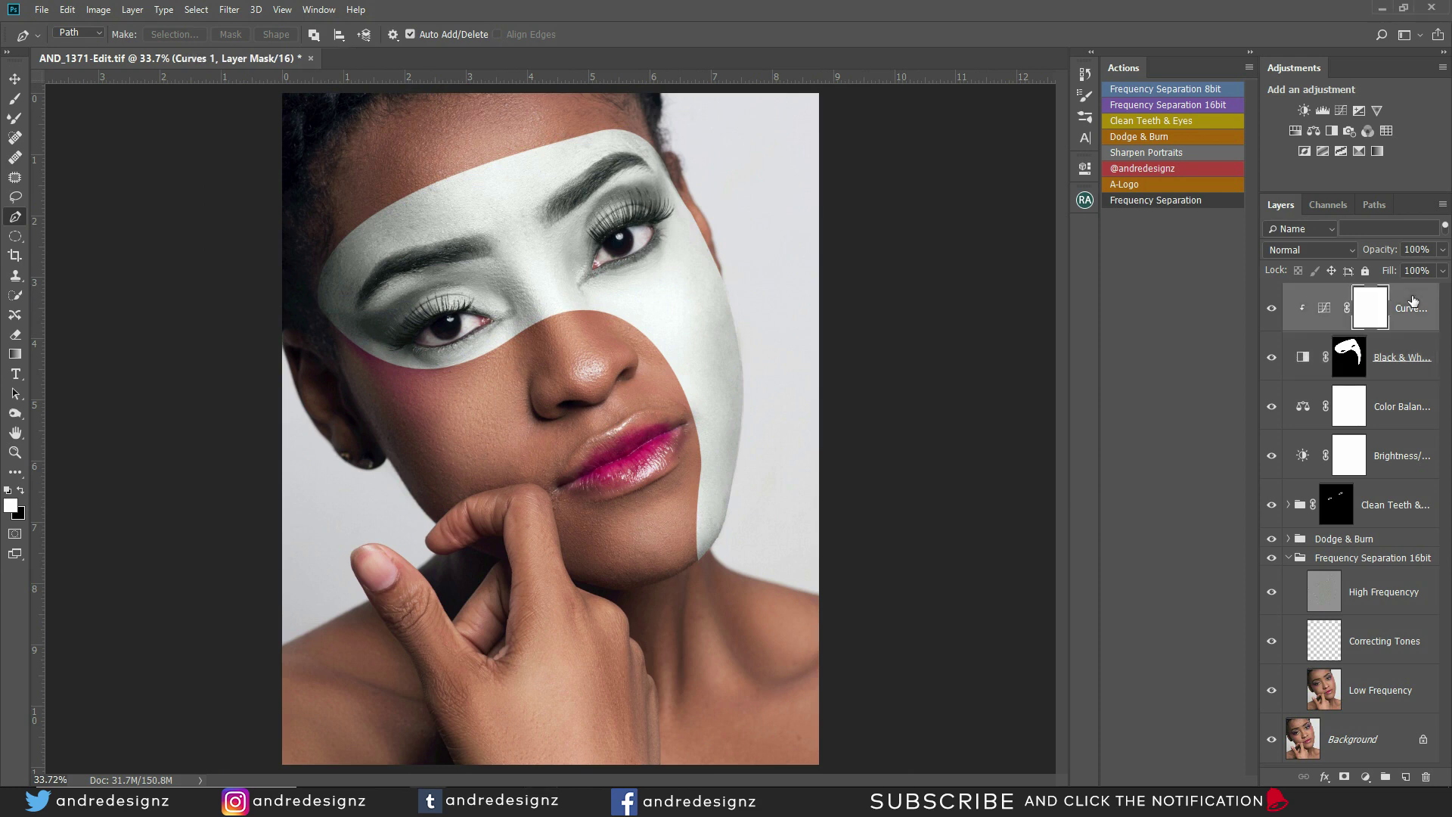
left_click(204, 16)
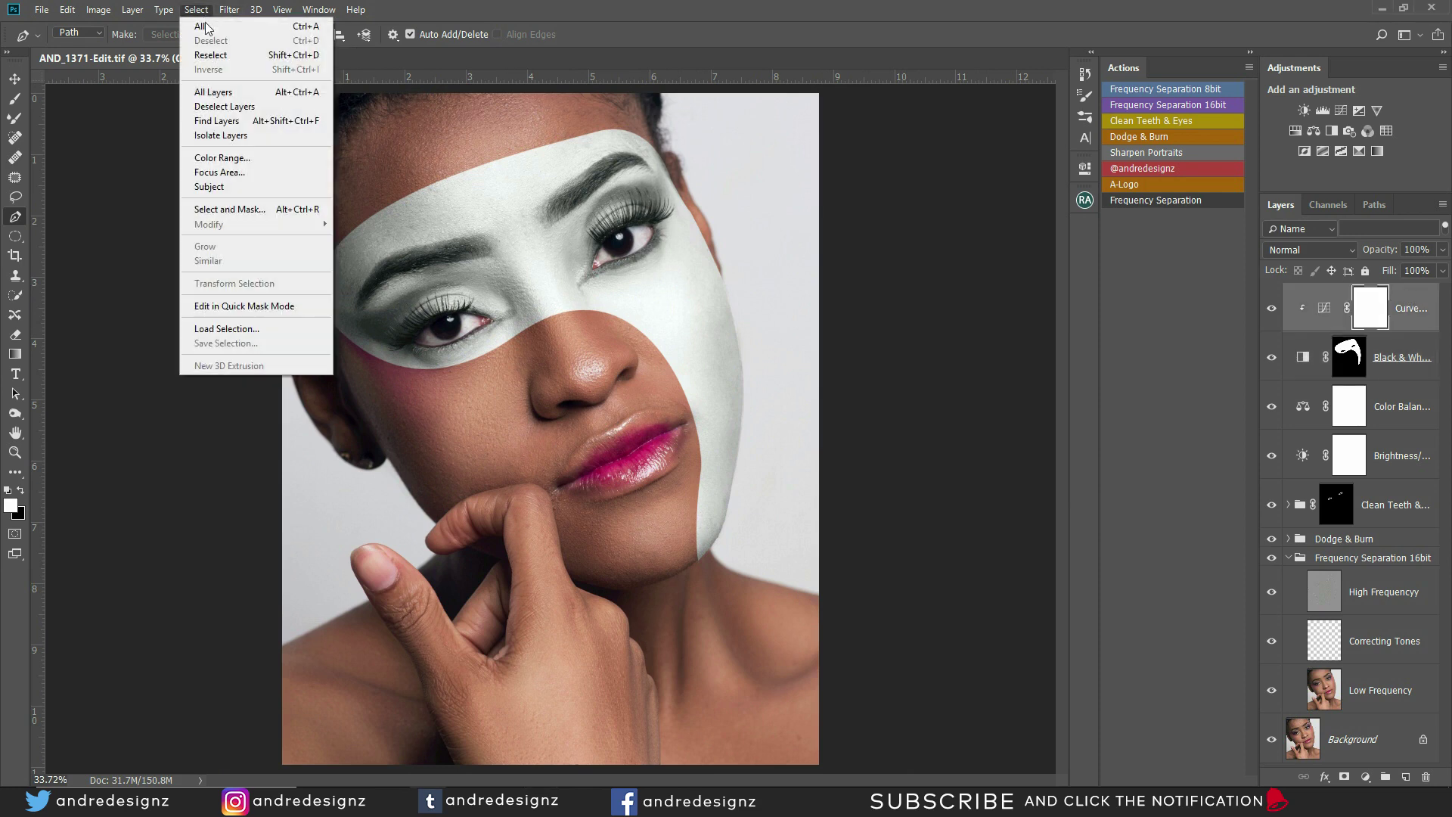
left_click(227, 329)
left_click(745, 239)
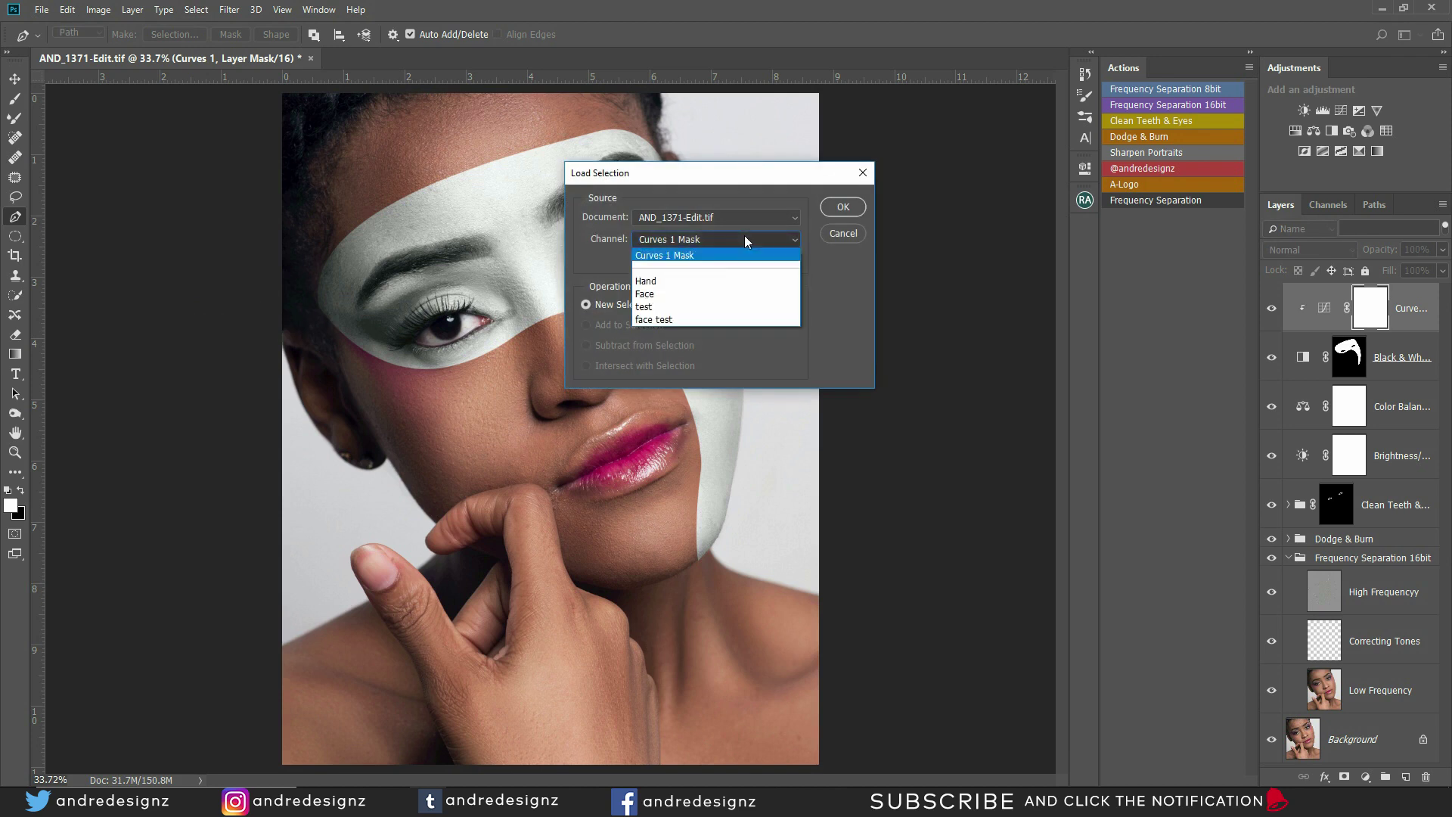
left_click(647, 281)
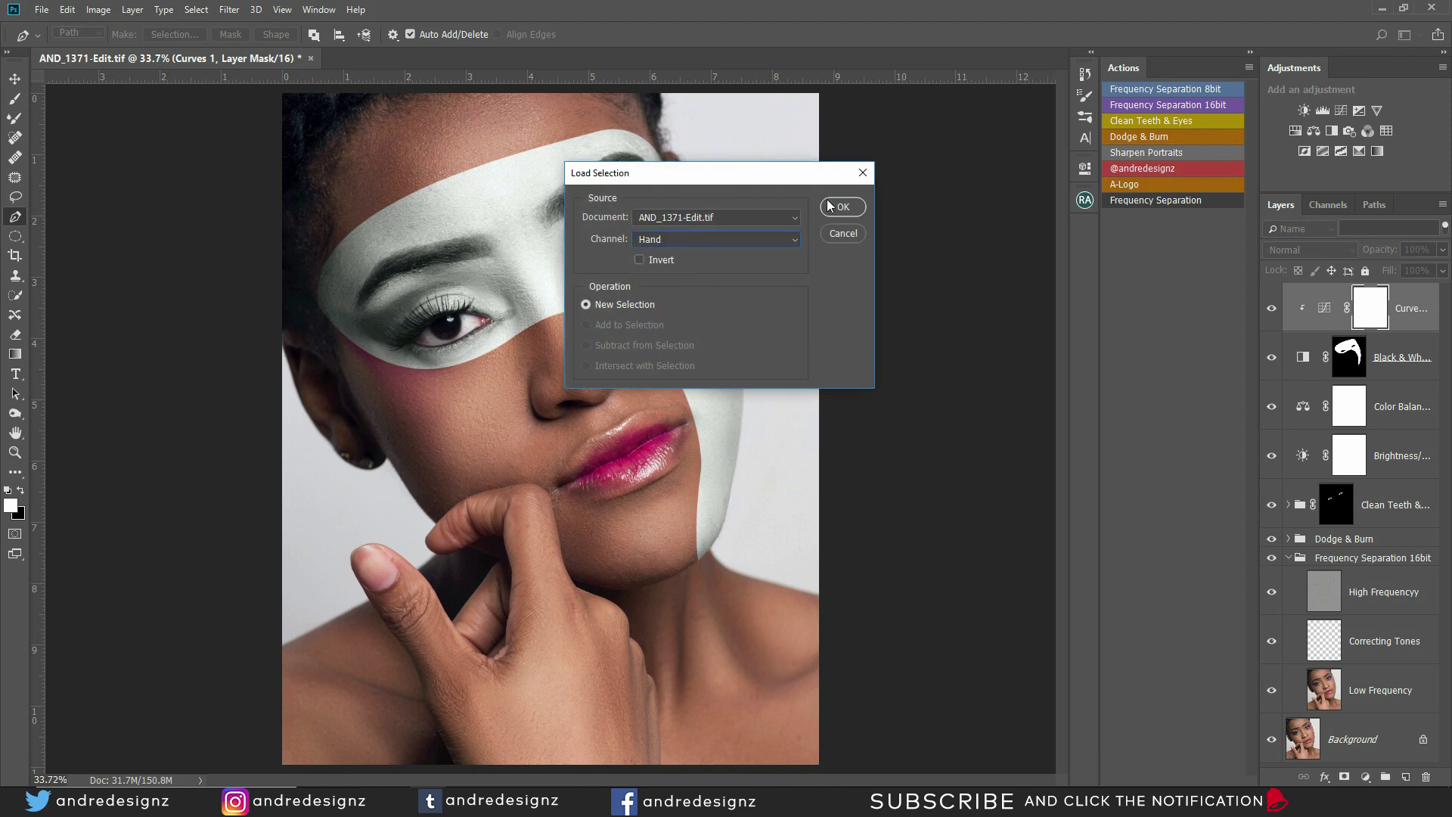
left_click(843, 206)
scroll(833, 208, "down", 2)
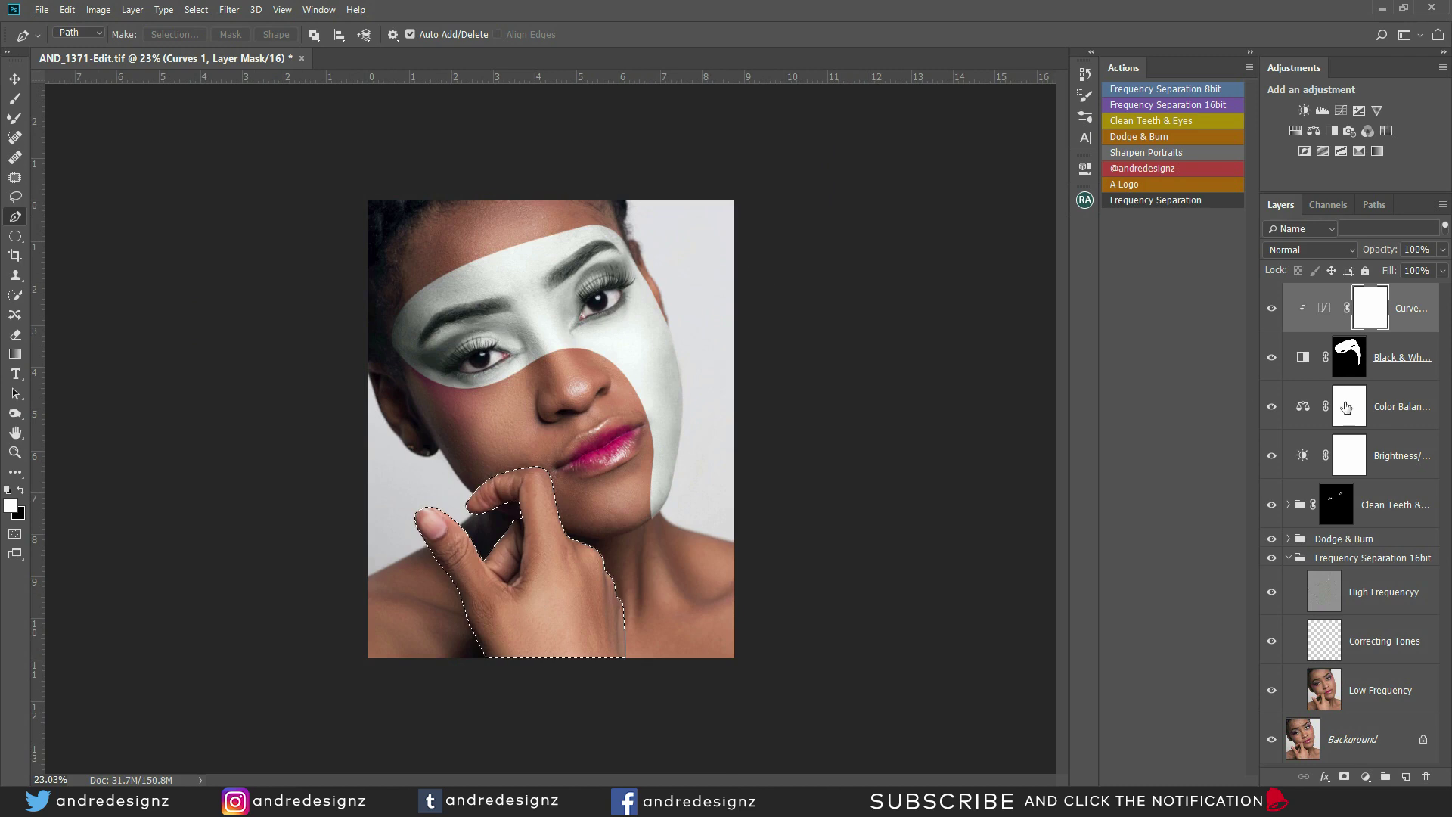
Add a Black & White adjustment masked to the selected hand, with Reds at 234 and Yellows at 196
left_click(1366, 777)
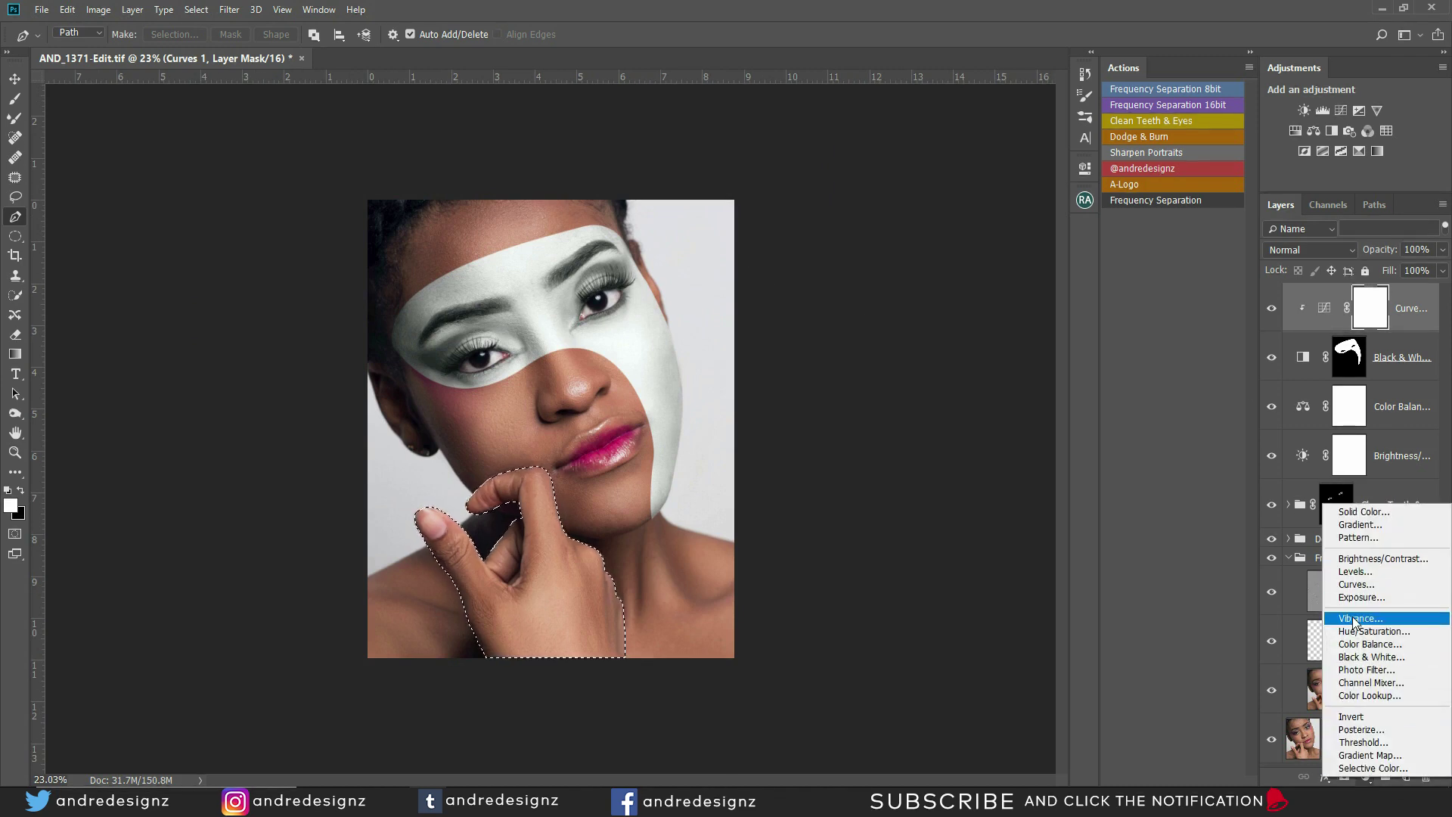
left_click(1368, 657)
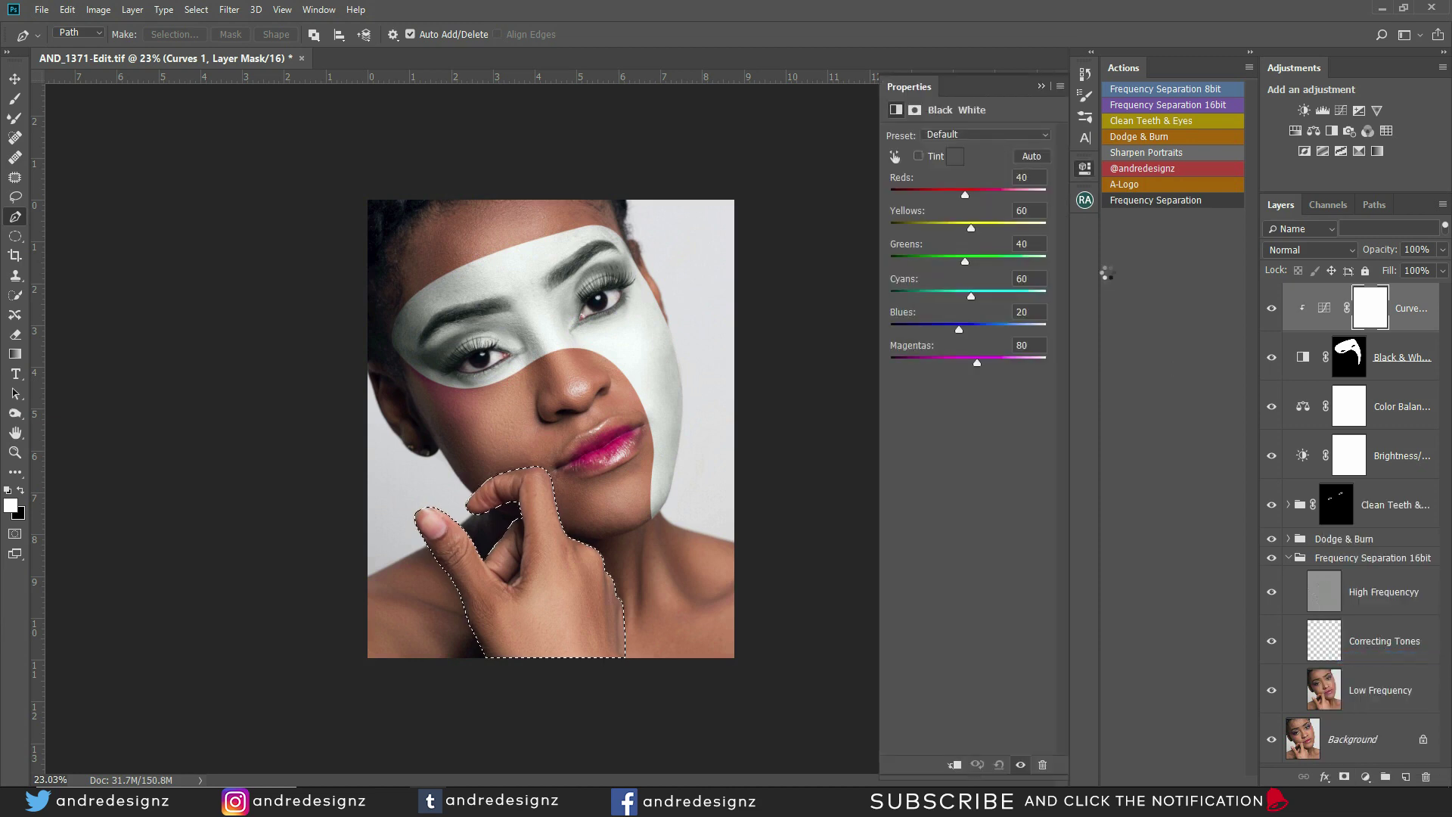
left_click_drag(963, 197, 1018, 230)
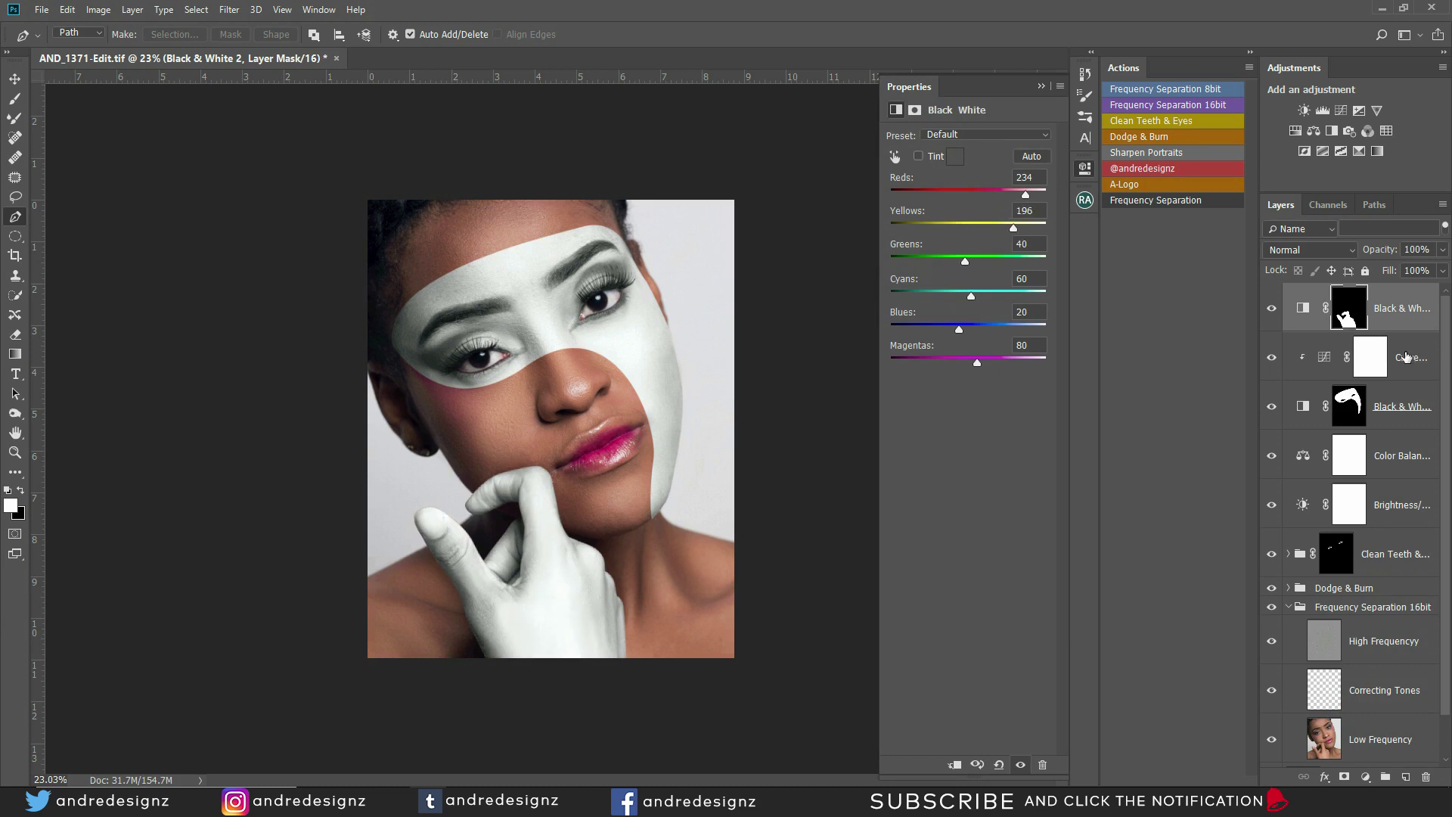
Add a Curves adjustment that lifts the midtones and clip it to the hand's Black & White layer
left_click(1372, 779)
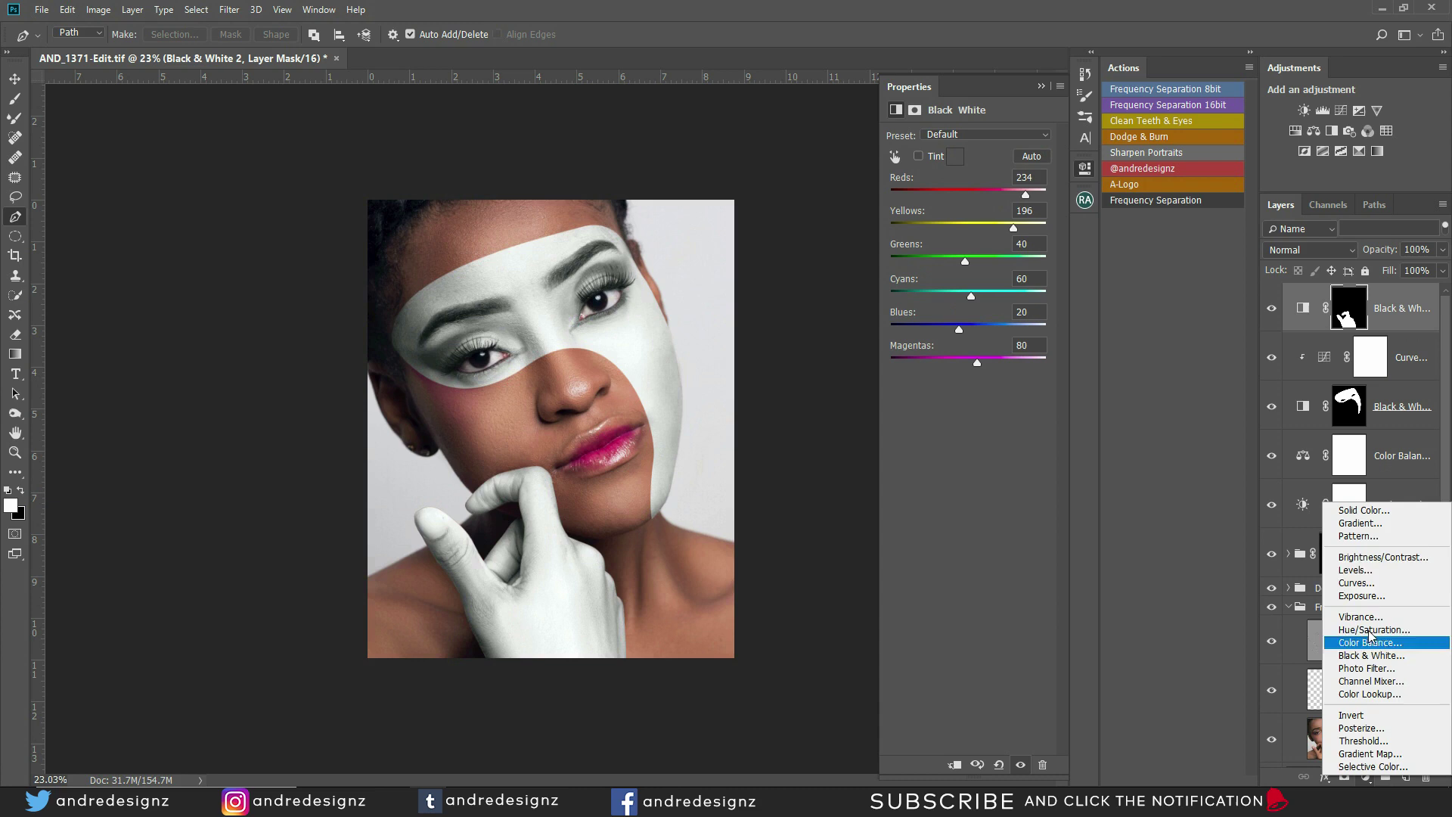
left_click(1375, 583)
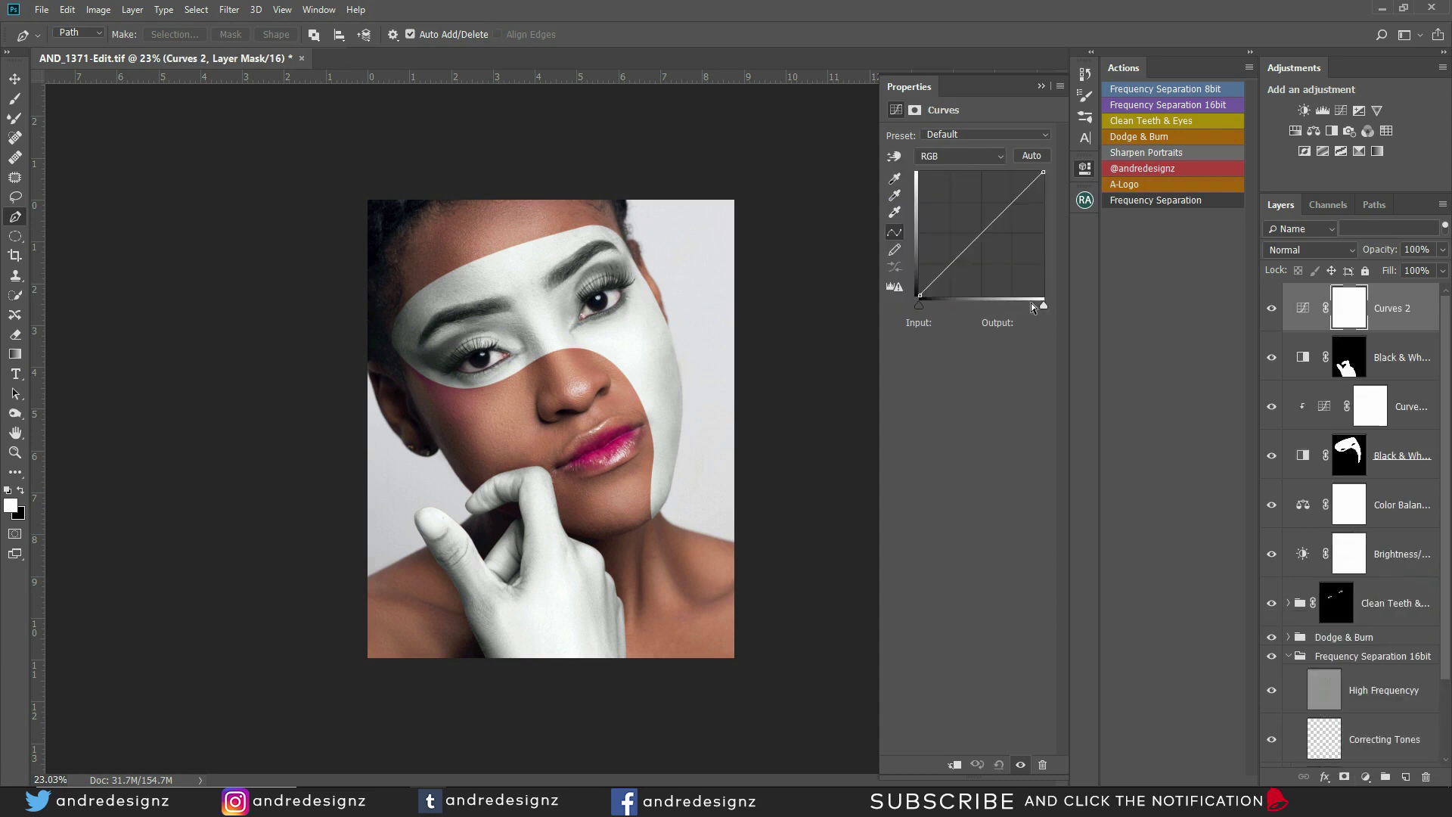
left_click_drag(980, 233, 973, 229)
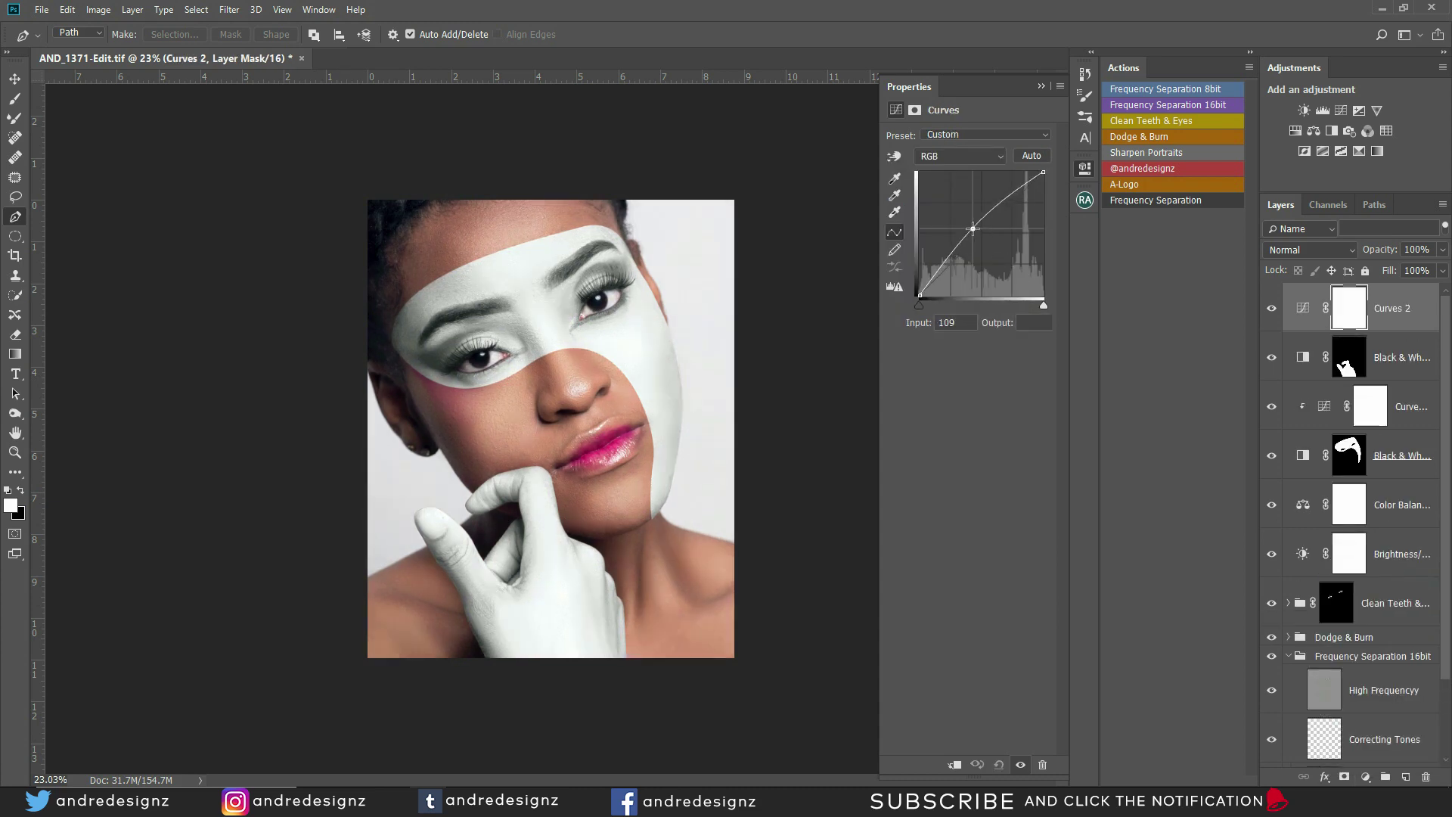
left_click(957, 766)
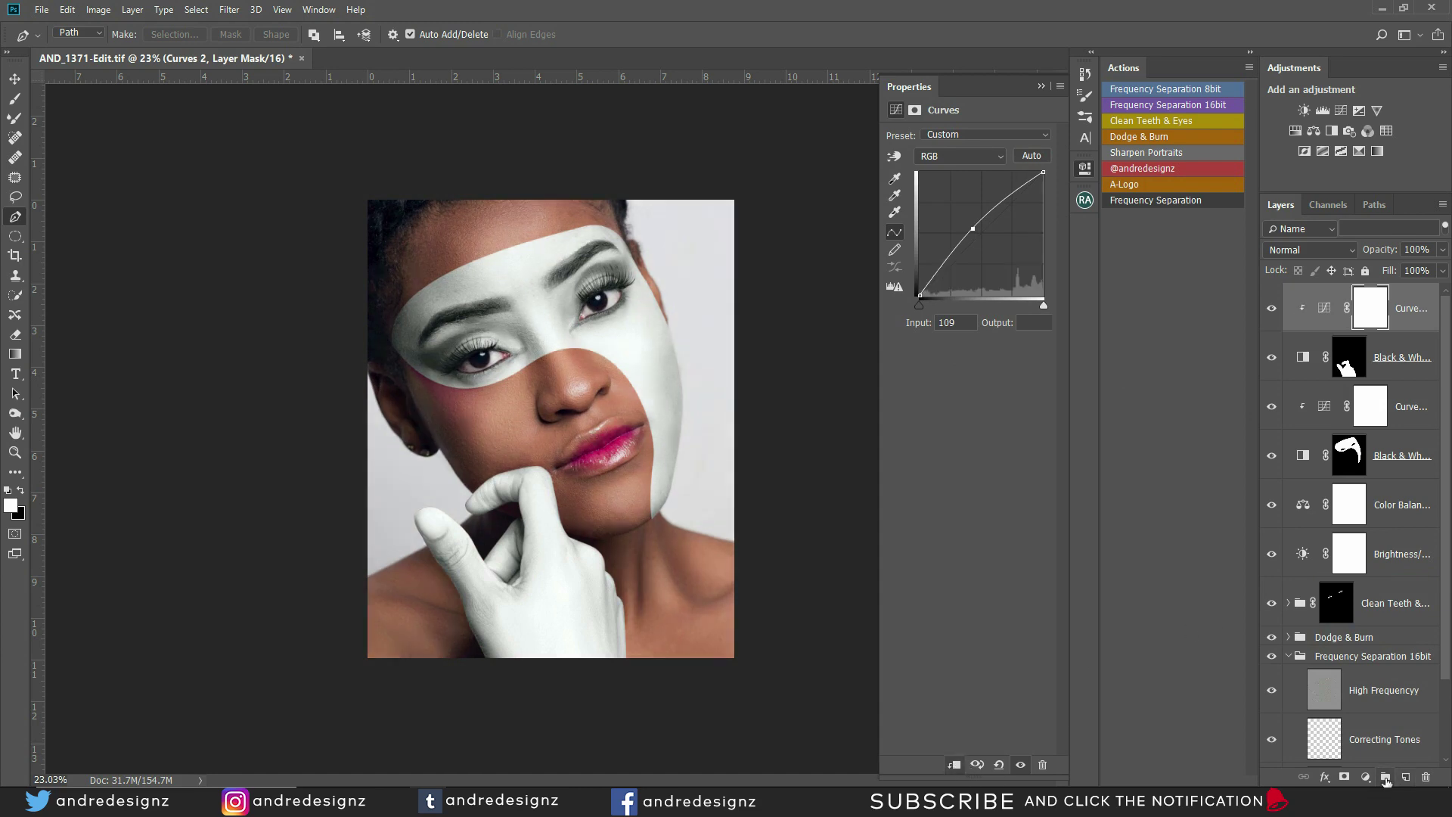
Add a Brightness/Contrast adjustment with contrast 80 and clip it to the hand's Black & White layer
left_click(1365, 776)
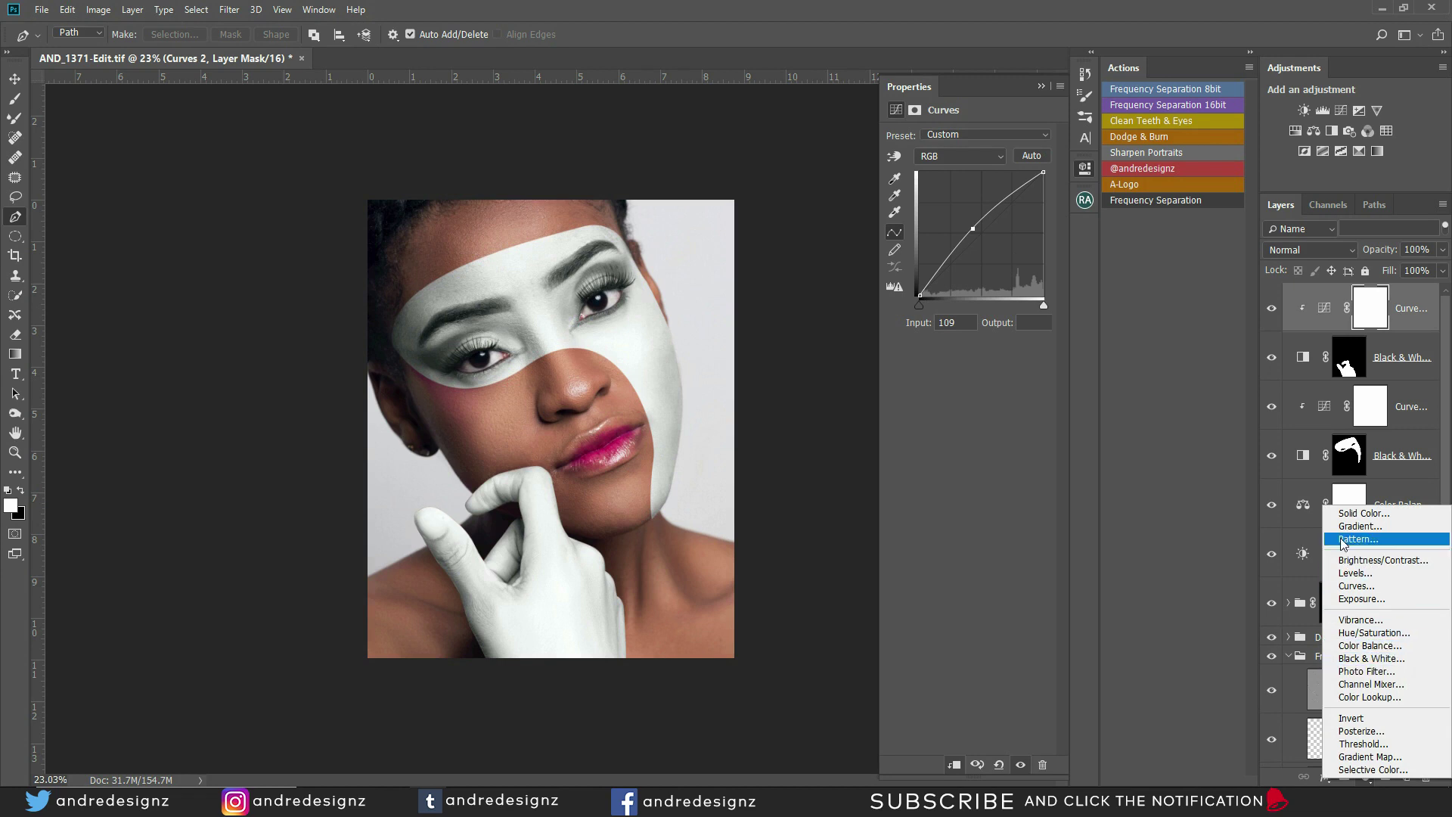
left_click(1343, 562)
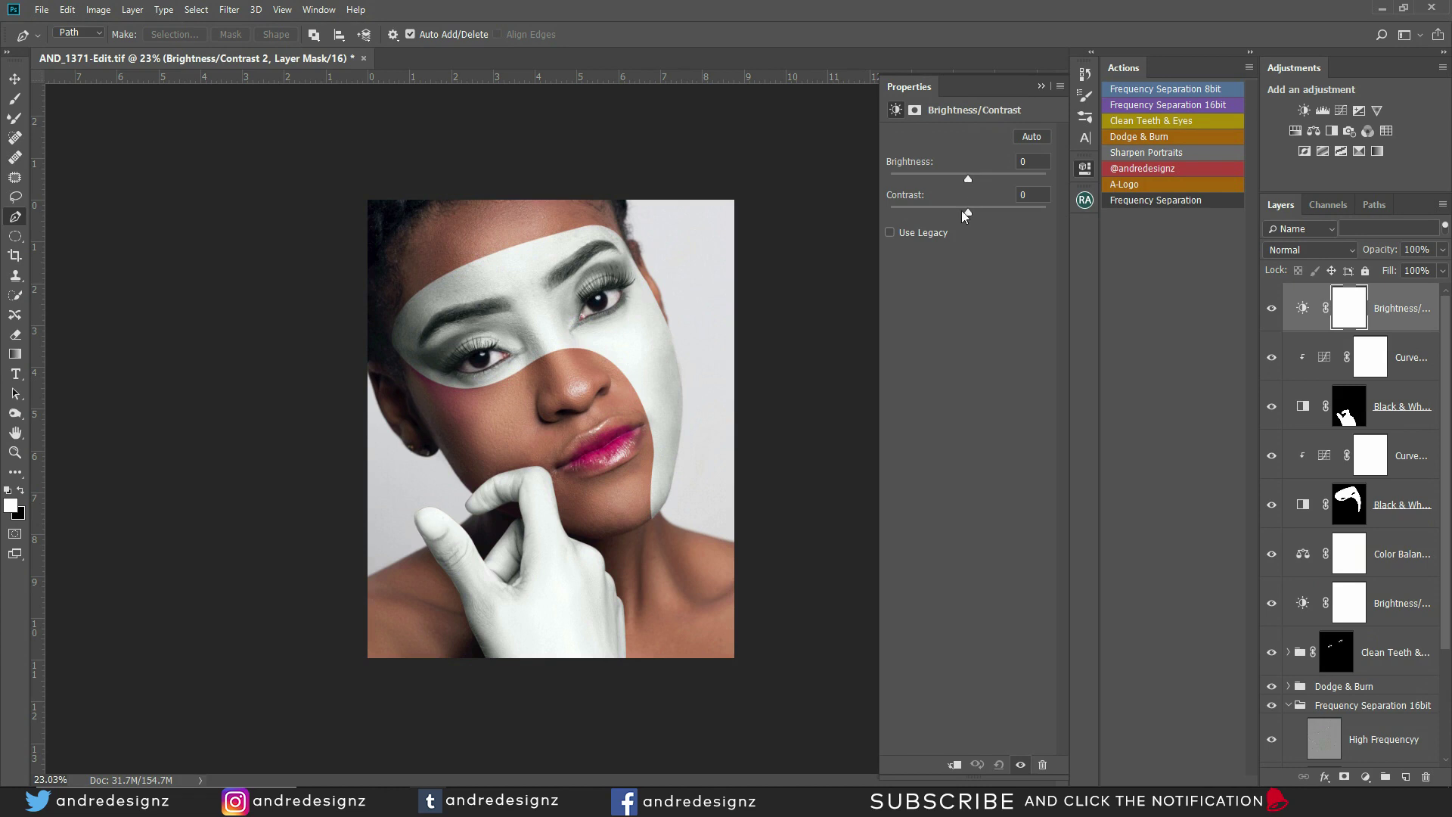
left_click_drag(986, 218, 1008, 219)
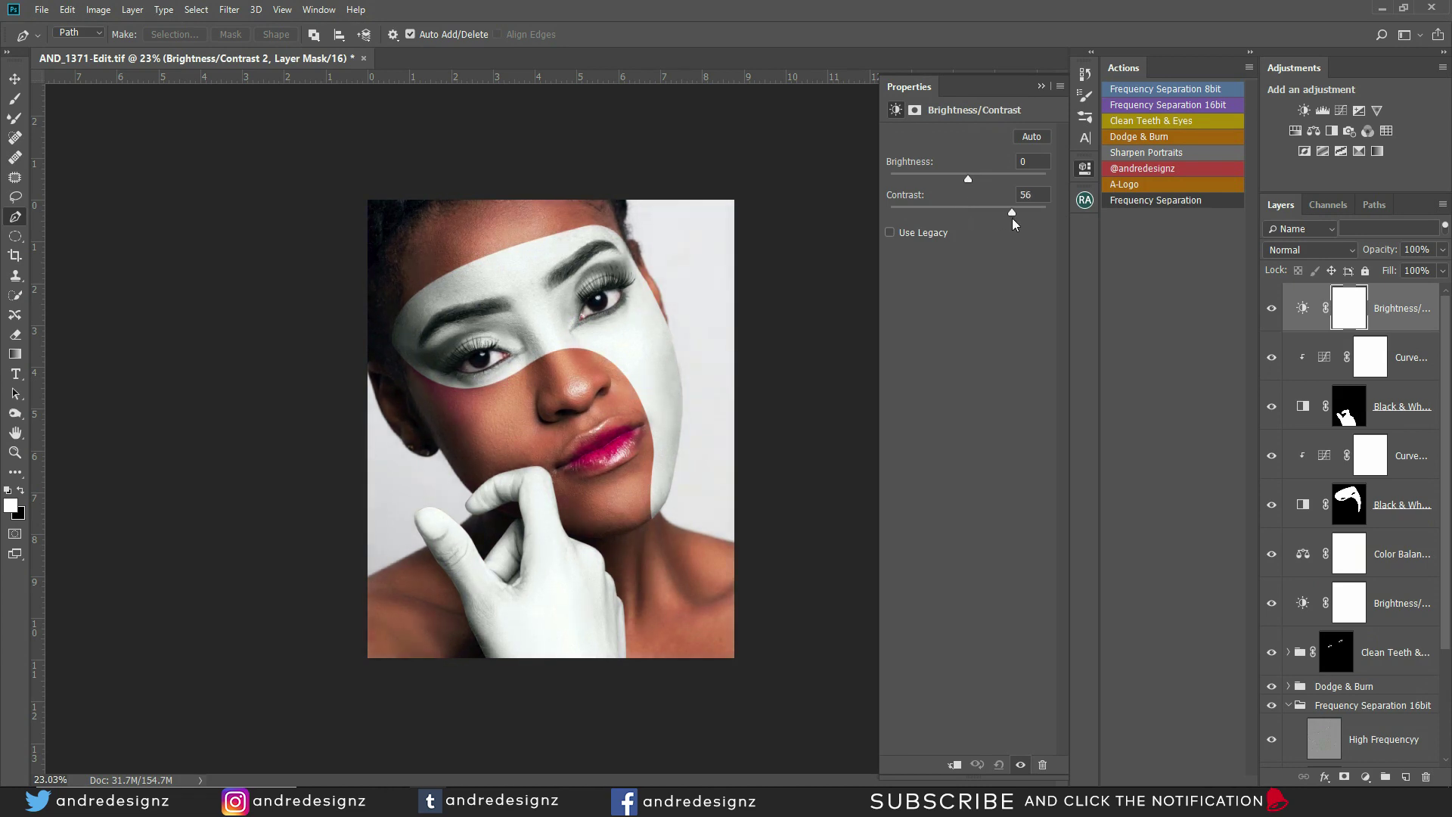
left_click(955, 765)
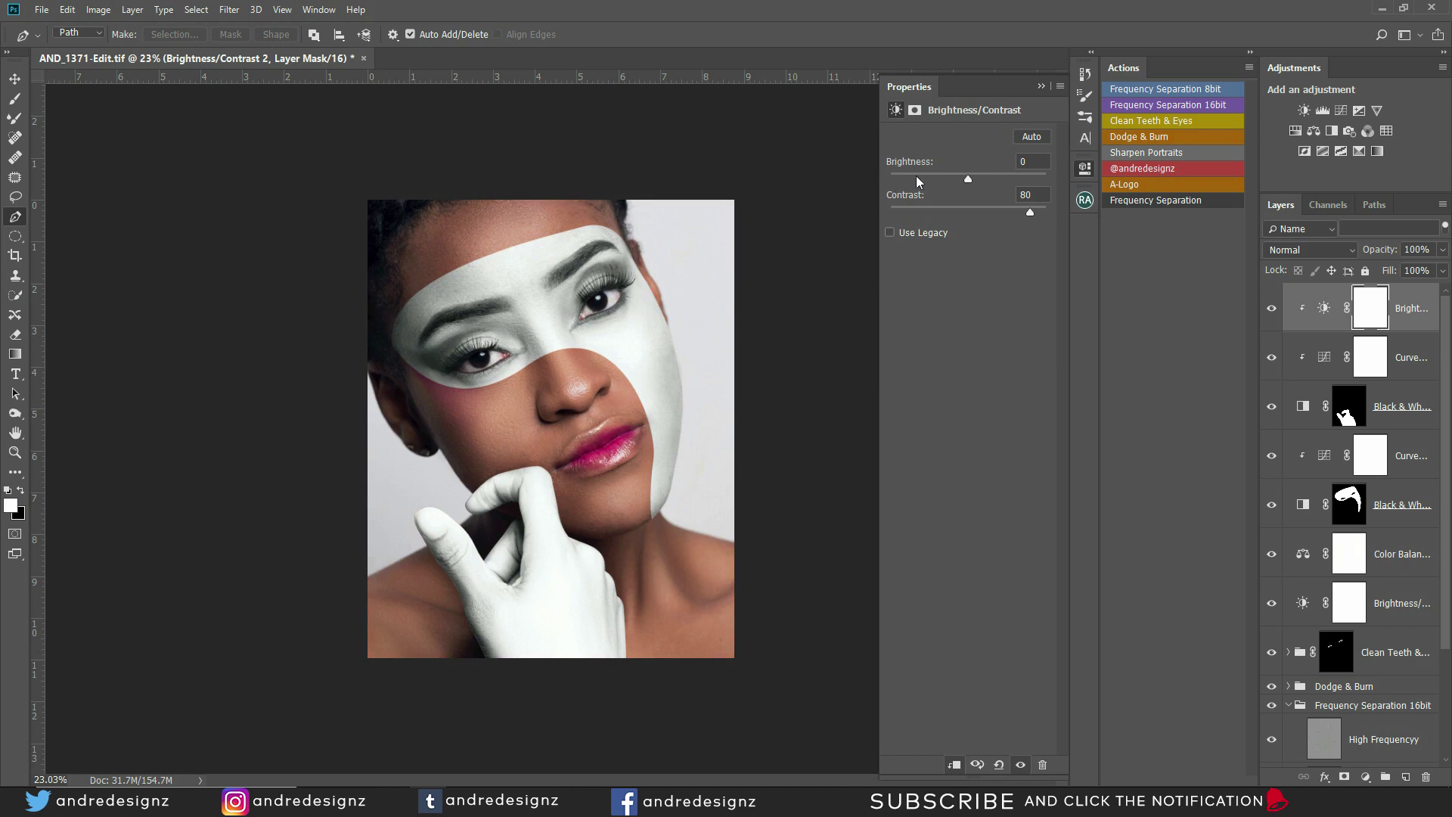
Try darkening the hand with brightness -150 and -89, and try the Use Legacy mode with contrast 73
left_click_drag(969, 179, 878, 189)
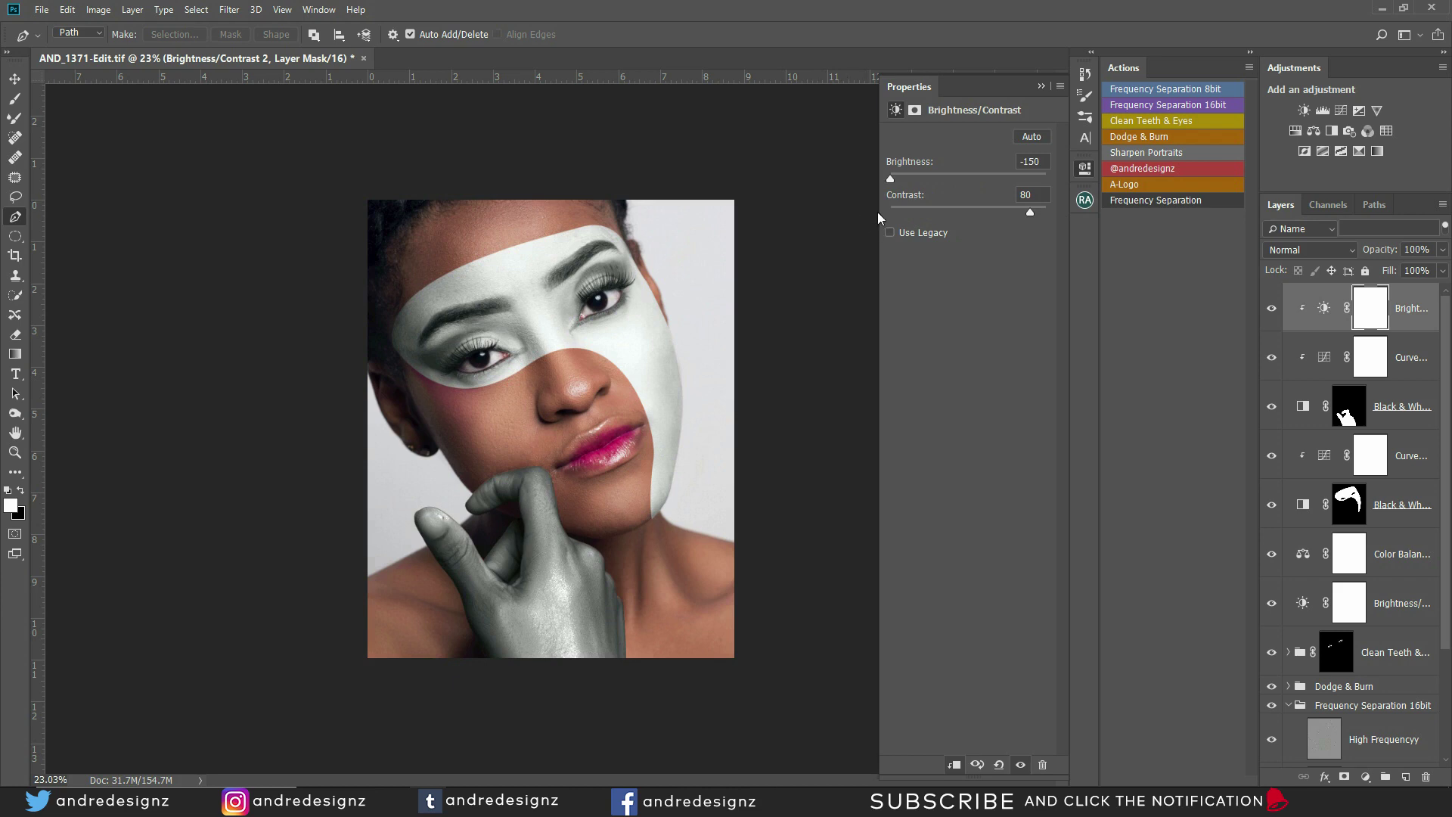
mouse_move(893, 180)
left_mouse_down()
mouse_move(942, 186)
mouse_move(924, 178)
left_mouse_up()
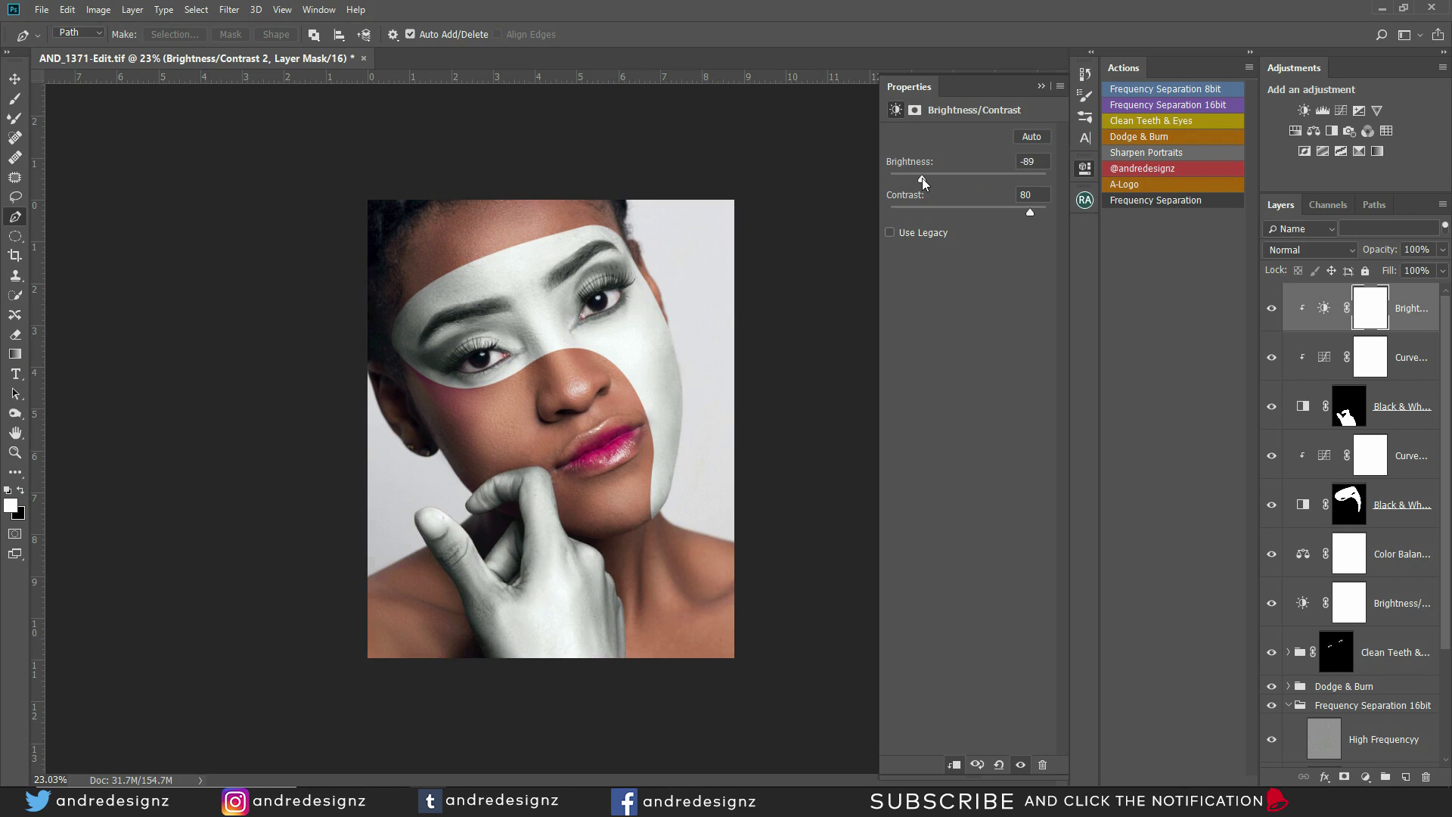
mouse_move(1031, 209)
left_mouse_down()
mouse_move(906, 212)
mouse_move(1020, 228)
mouse_move(816, 269)
mouse_move(1097, 270)
left_mouse_up()
left_click(891, 230)
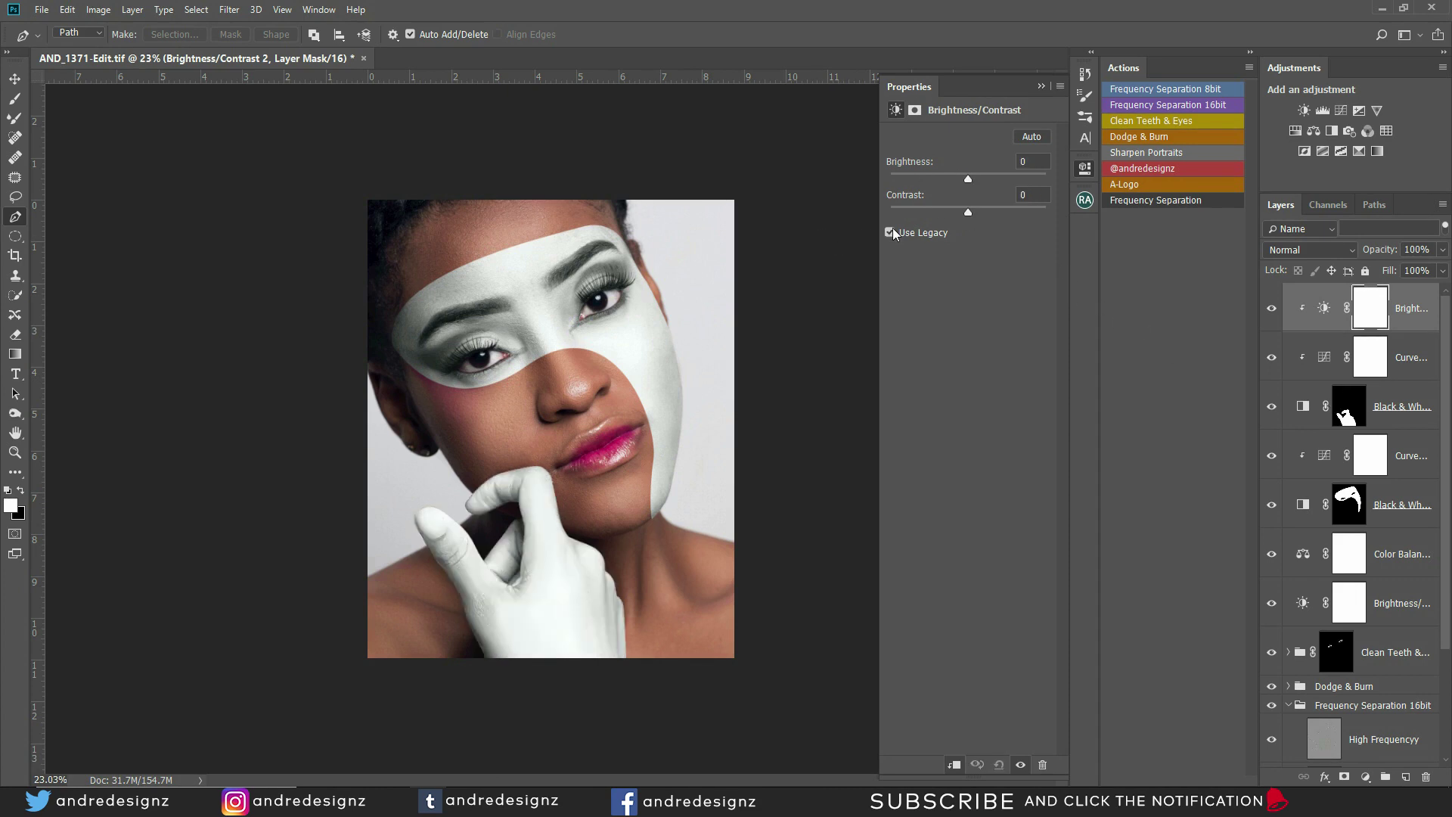
mouse_move(969, 212)
left_mouse_down()
mouse_move(950, 216)
mouse_move(1031, 234)
left_mouse_up()
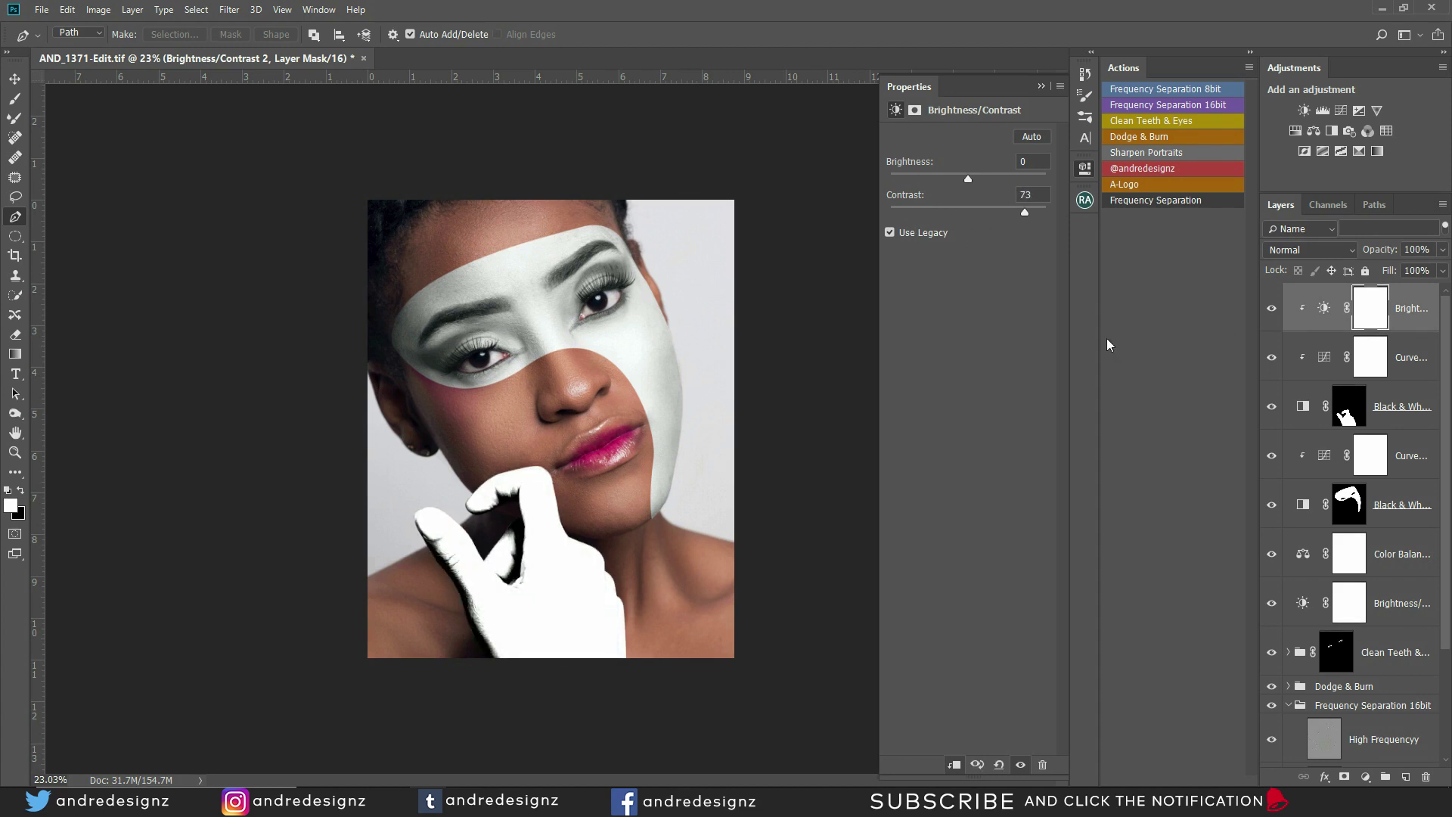
Delete the hand's Brightness/Contrast layer together with its Curves and Black & White layers
left_click(1413, 310)
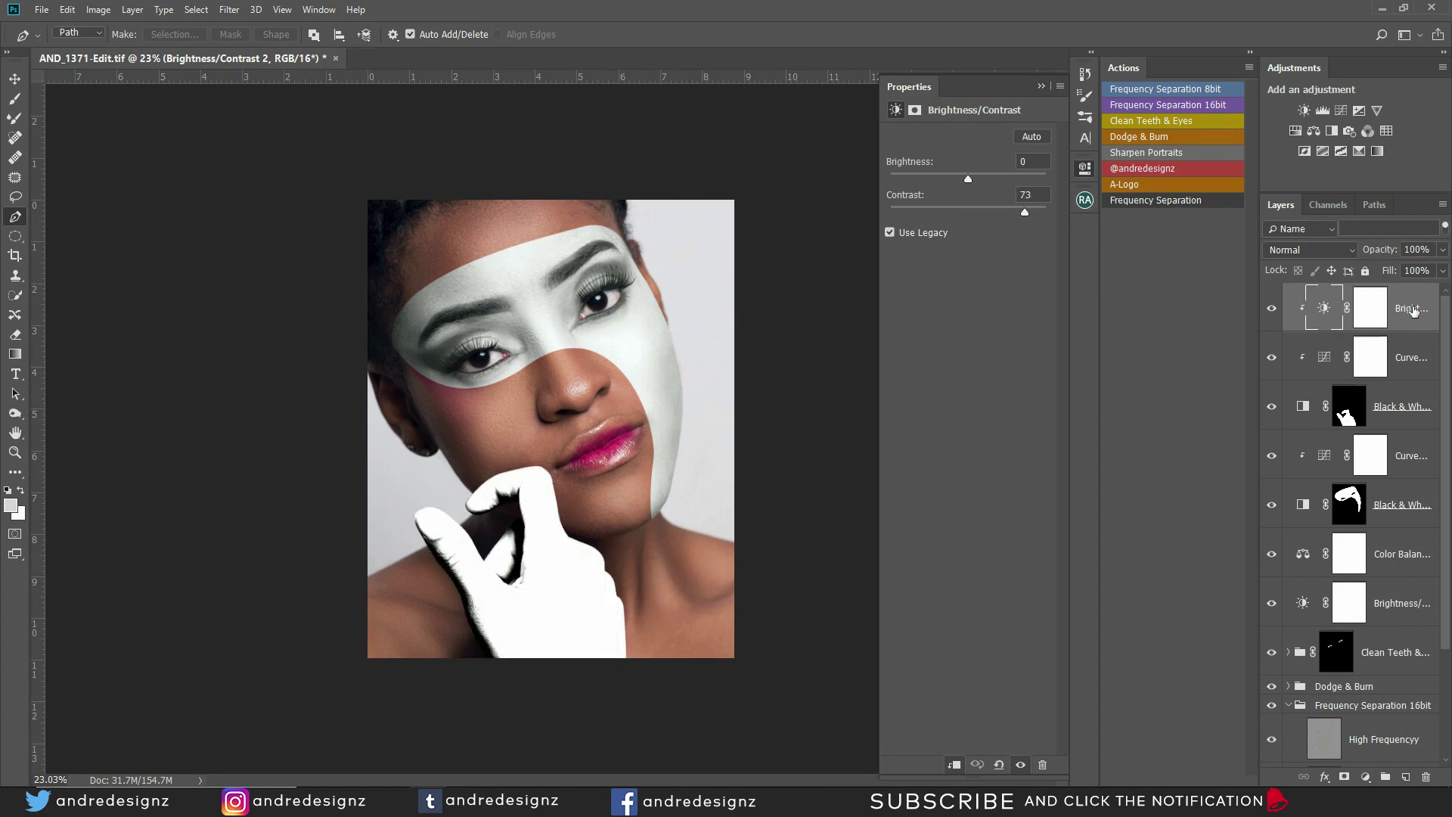
key("Delete")
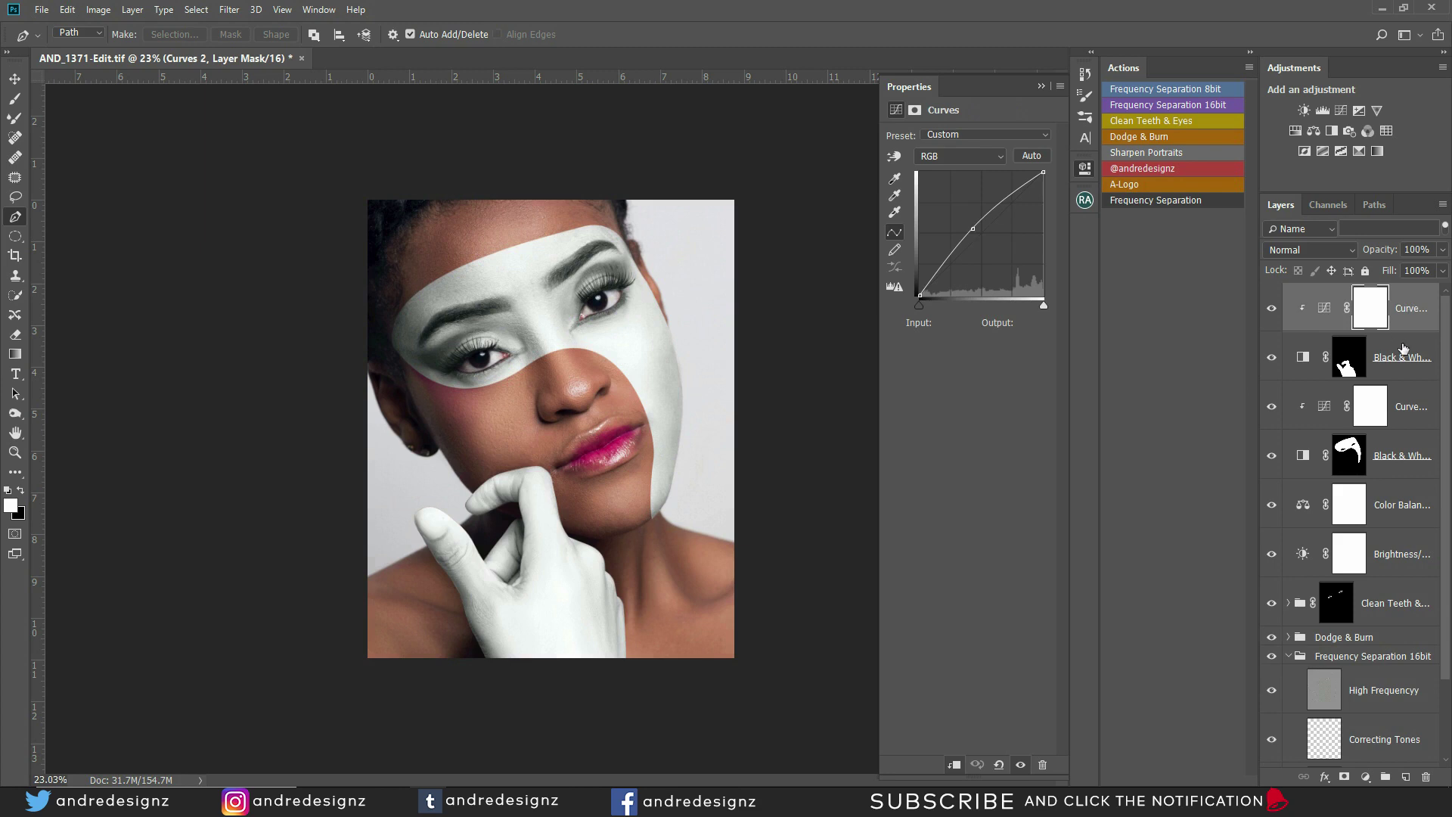
left_click(1405, 350)
left_click(1420, 305, "shift")
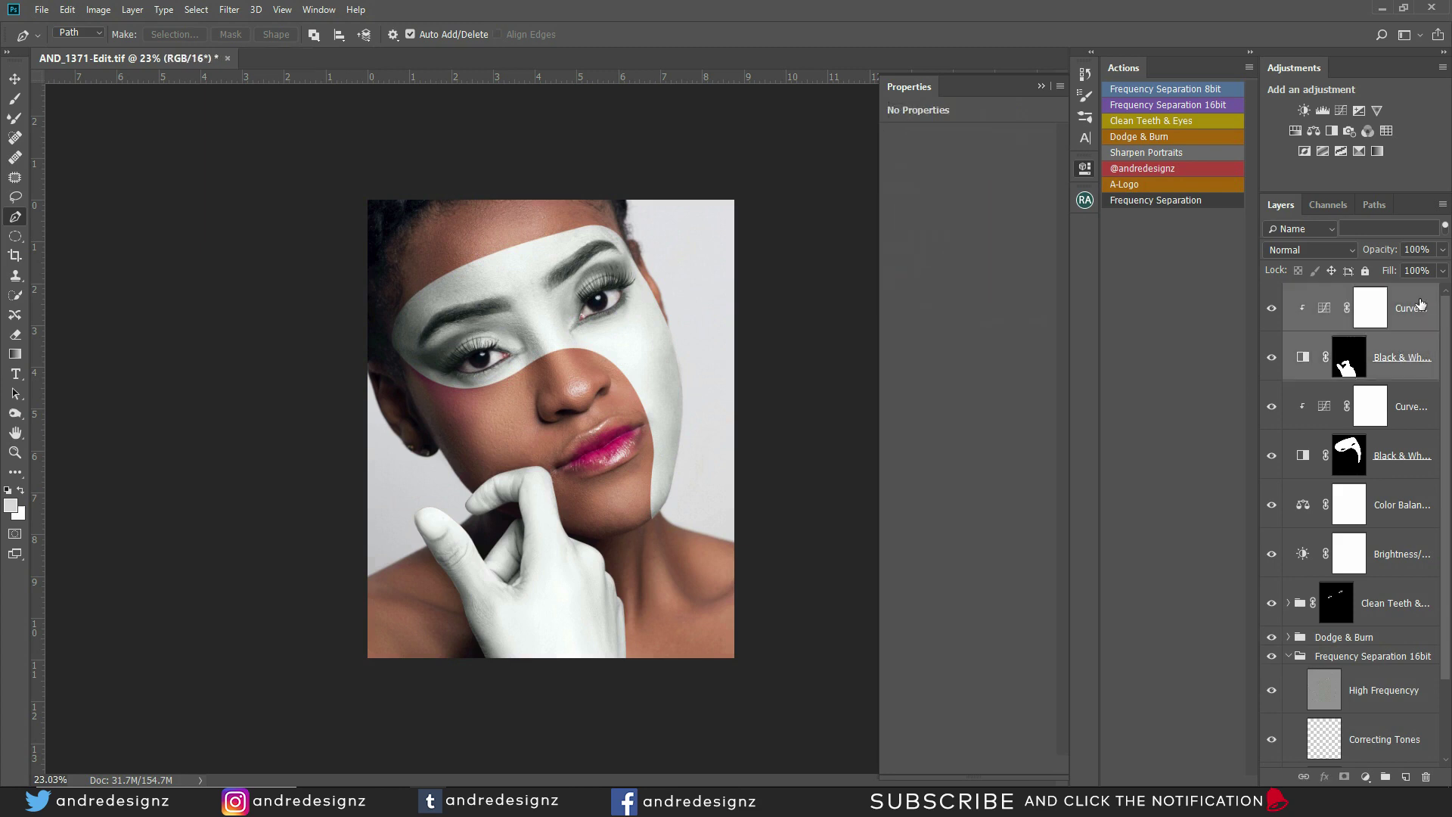
key("Delete")
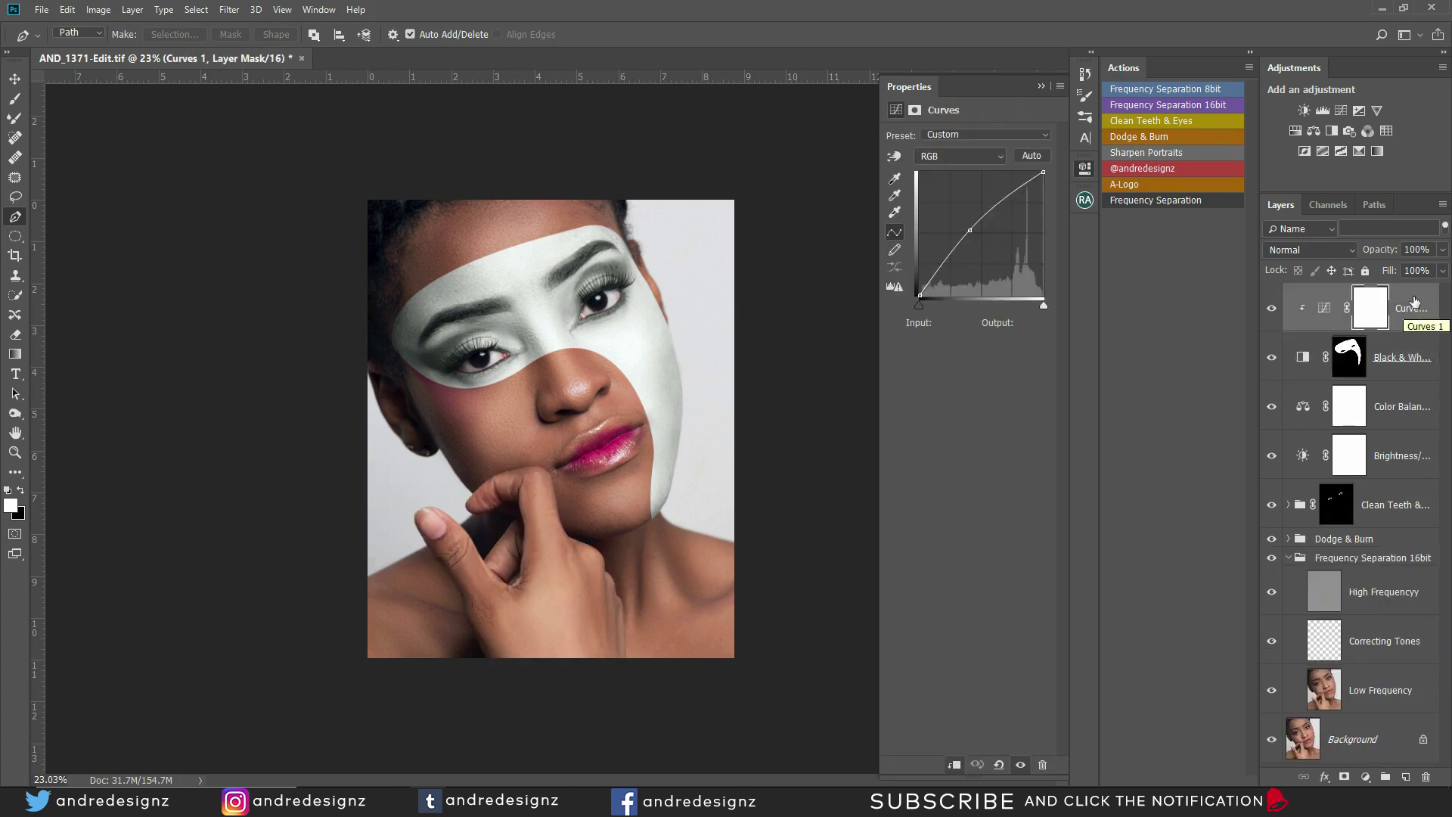
Open the portrait in Save for Web as a JPEG and set the export width to 1200 px
left_click(42, 10)
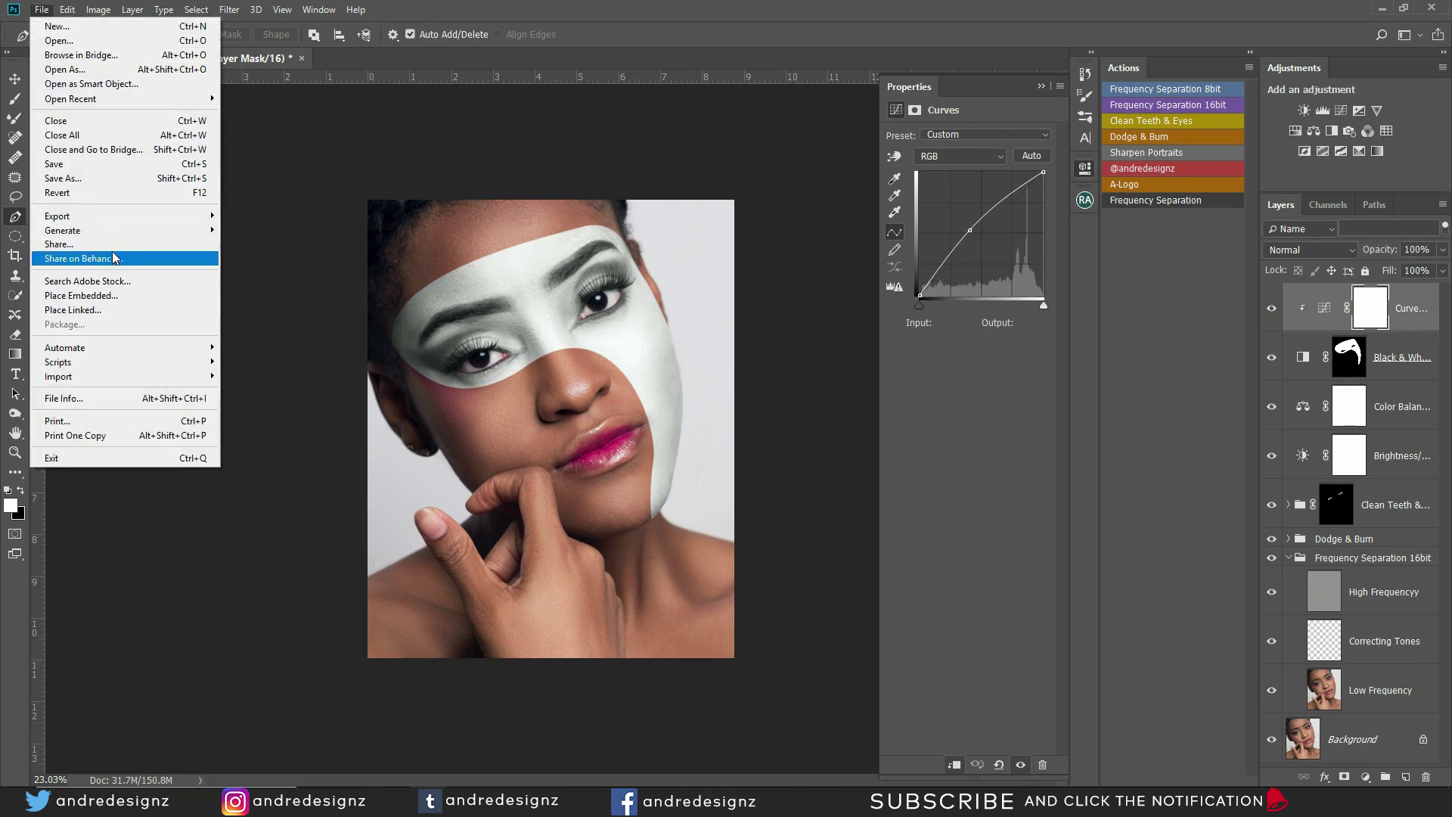
mouse_move(114, 217)
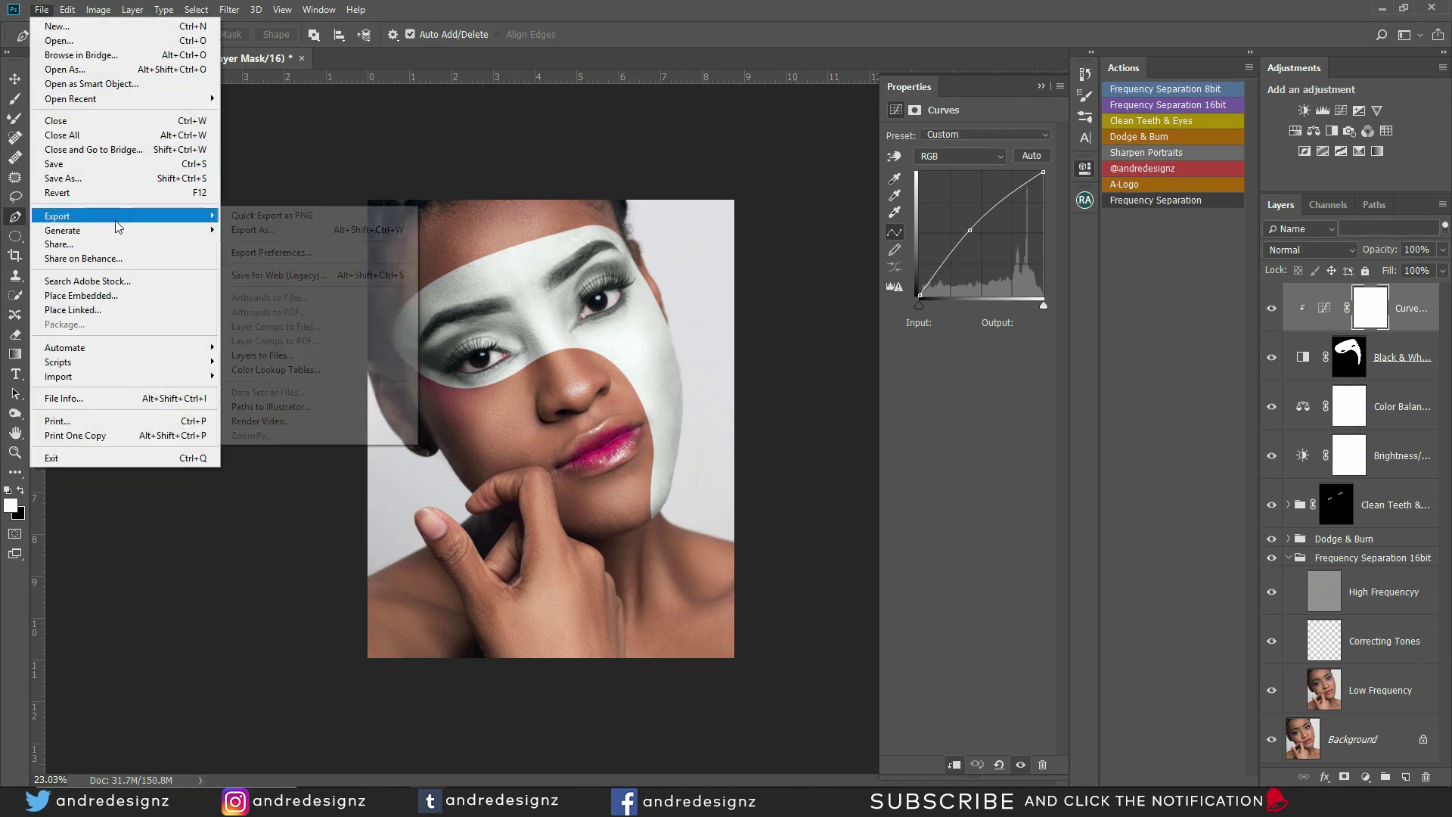
left_click(341, 275)
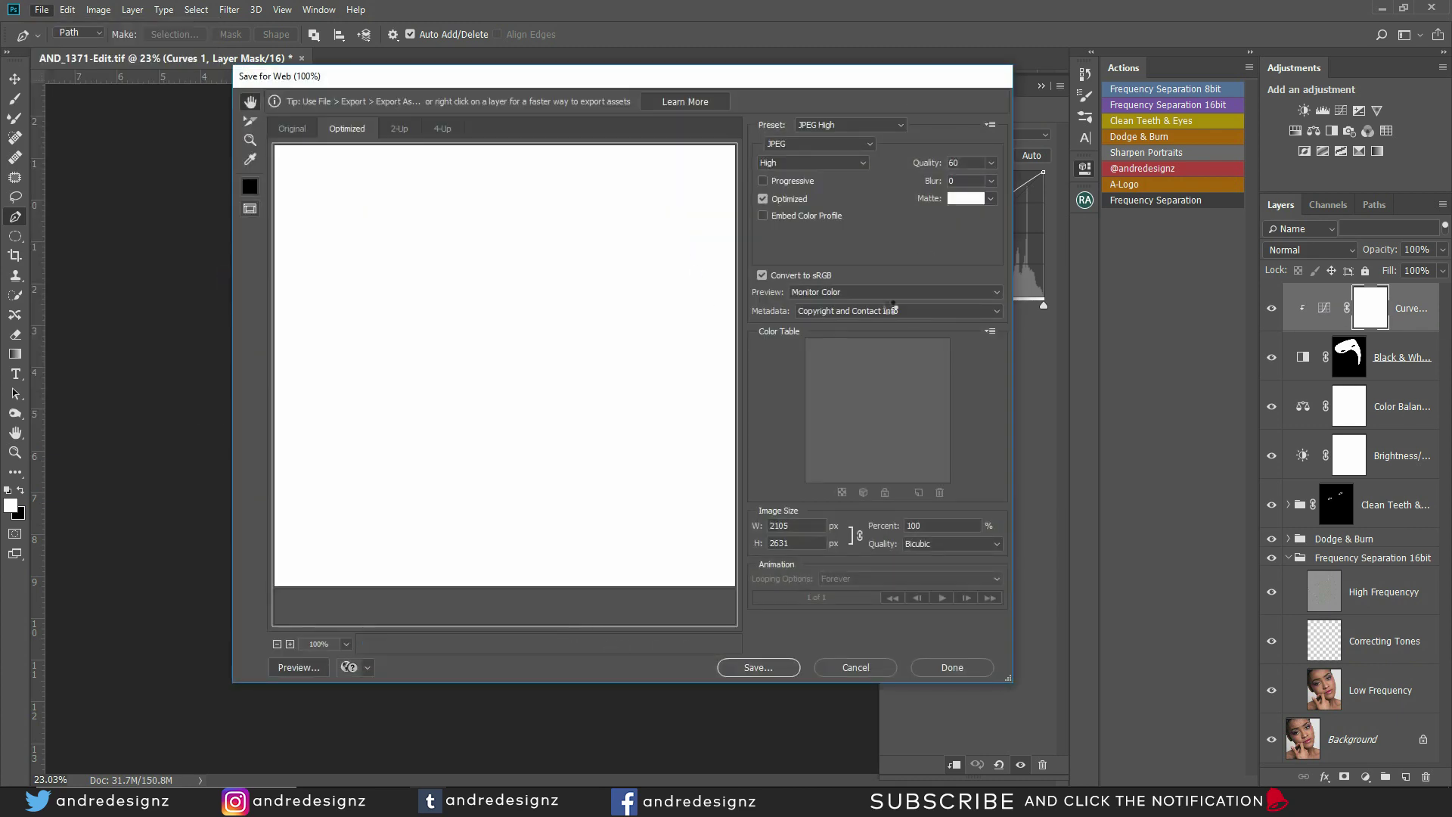
left_click(794, 525)
type("1200")
key("Return")
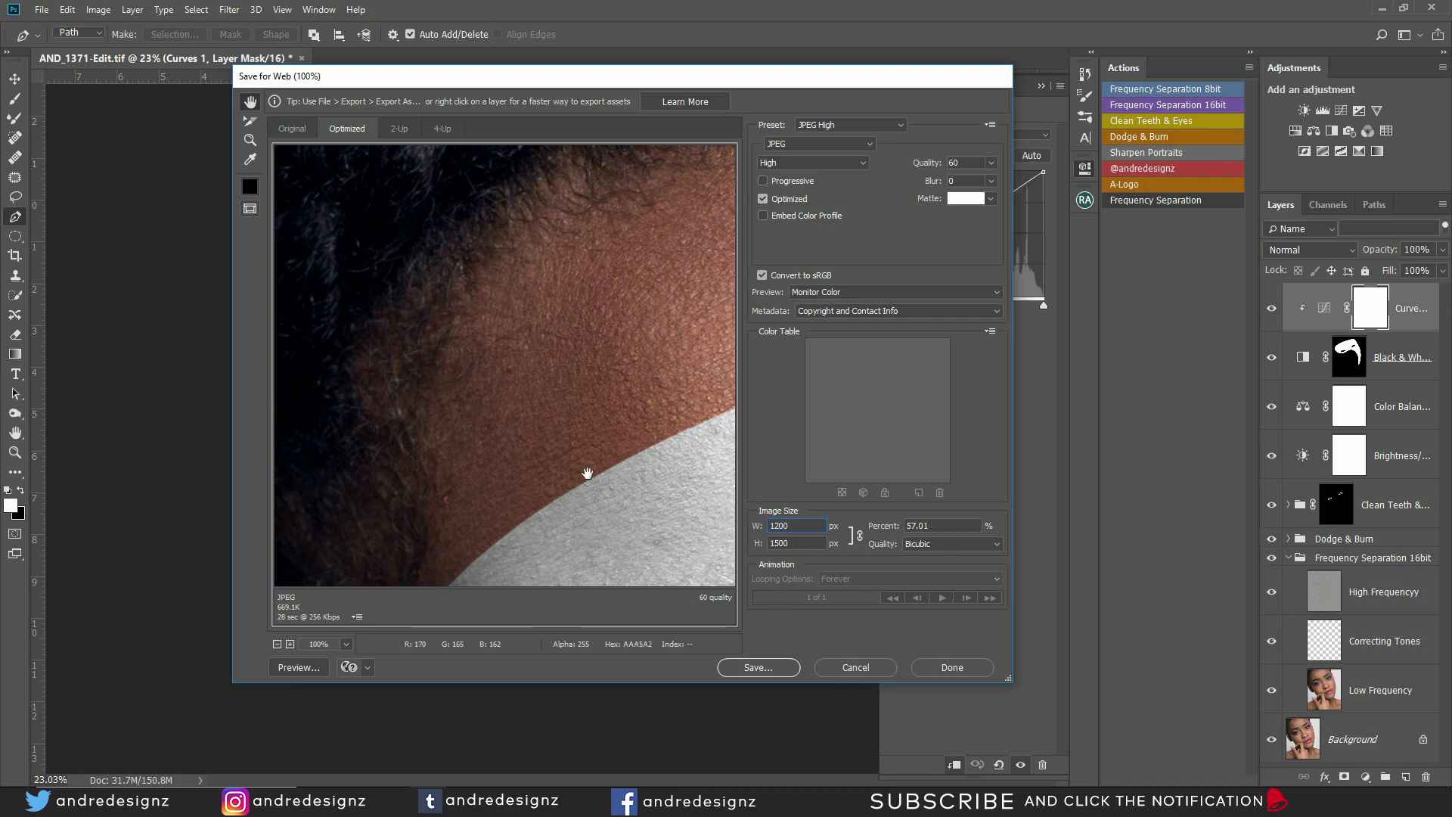
Save the optimized JPEG to the Desktop under the suggested file name and view it in Photos
left_click(759, 668)
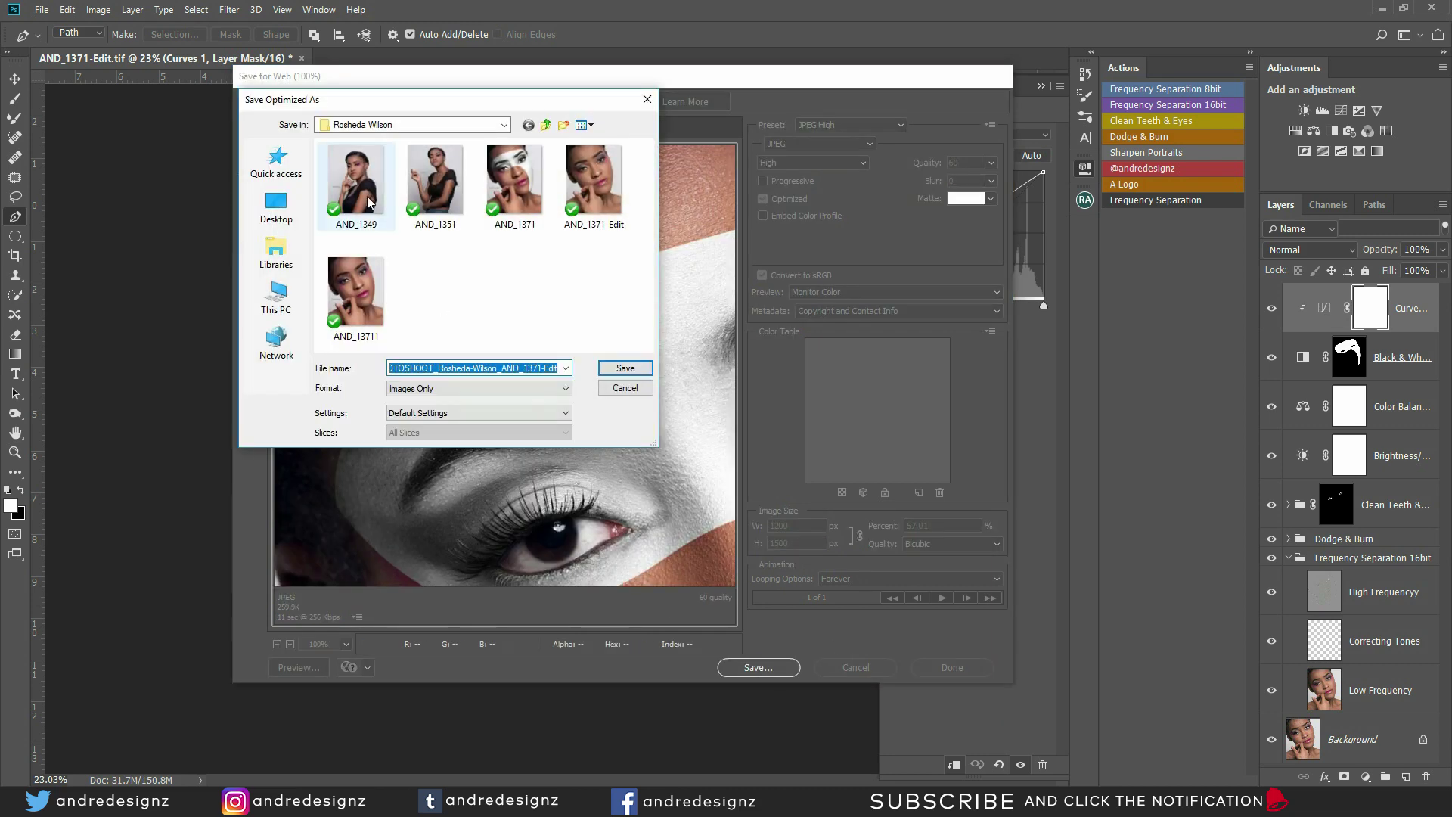
left_click(277, 206)
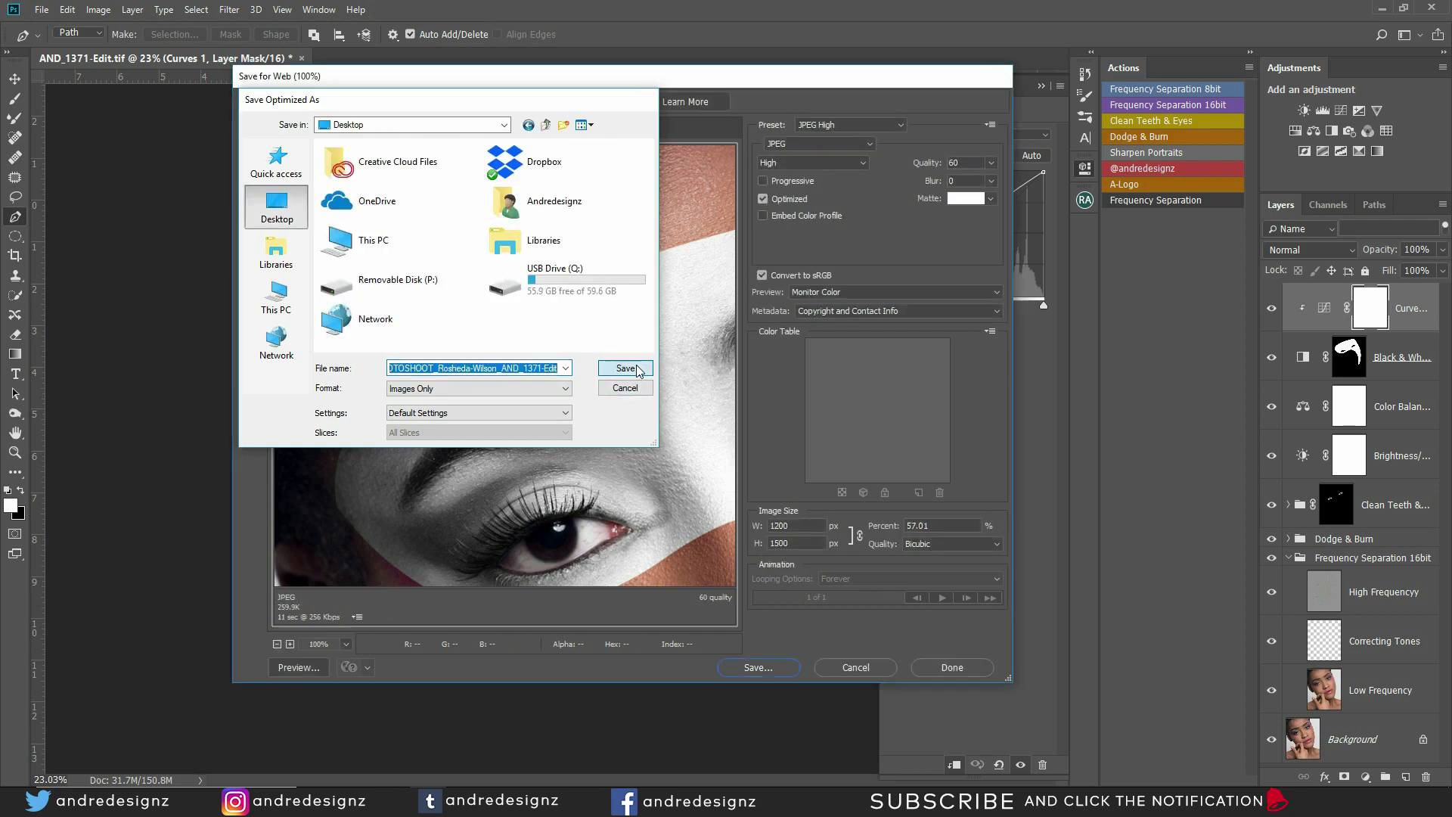
left_click(626, 368)
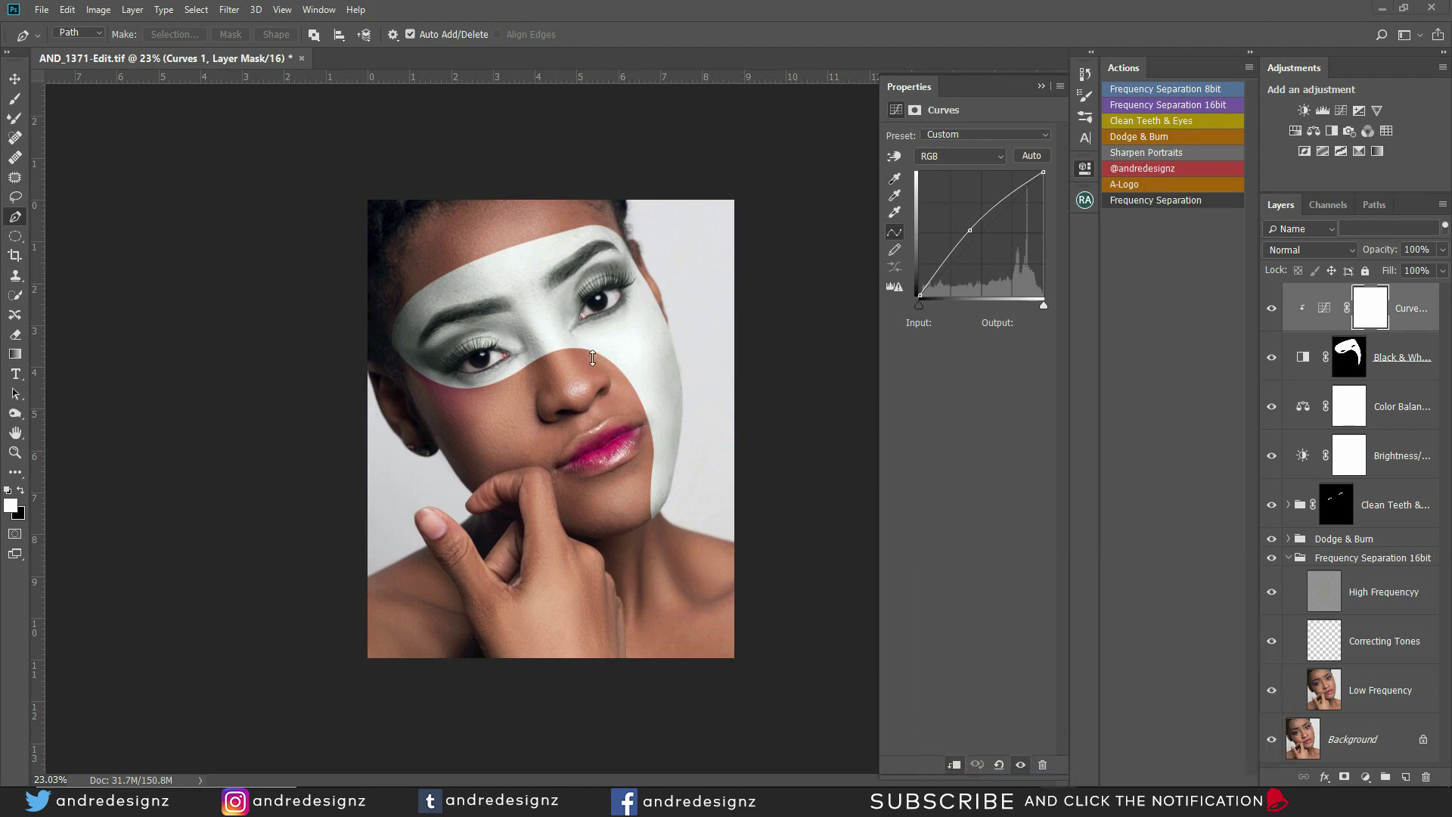
left_click_drag(415, 24, 581, 73)
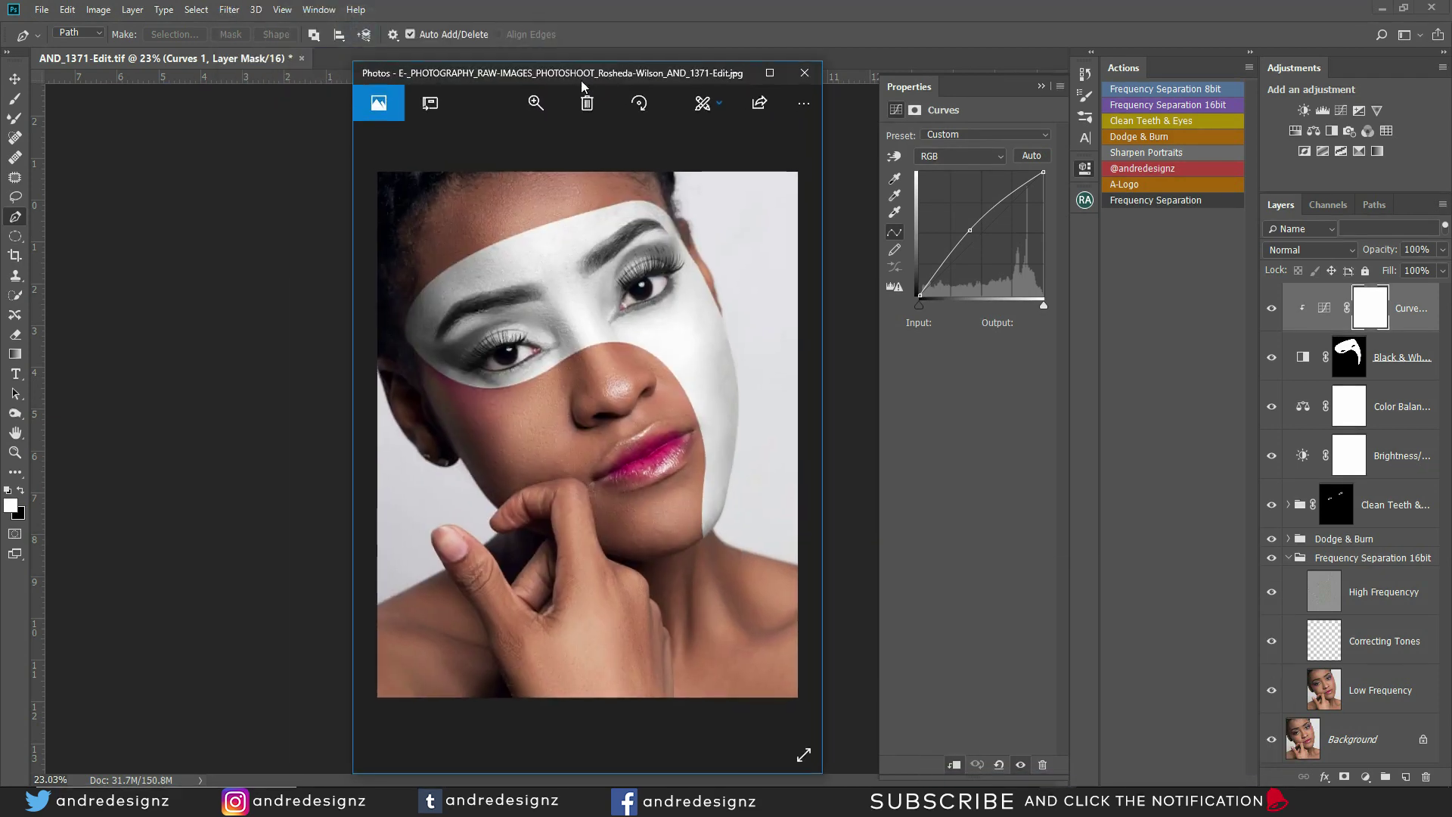